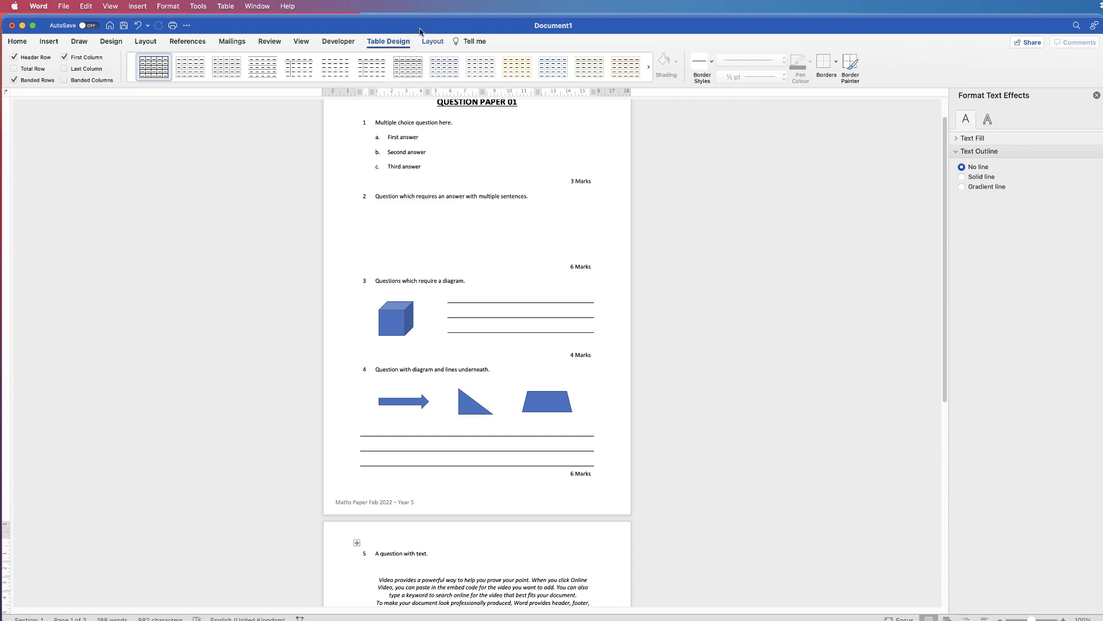
Step: Create a new blank document and insert a table with 5 columns and 6 rows
key("super+n")
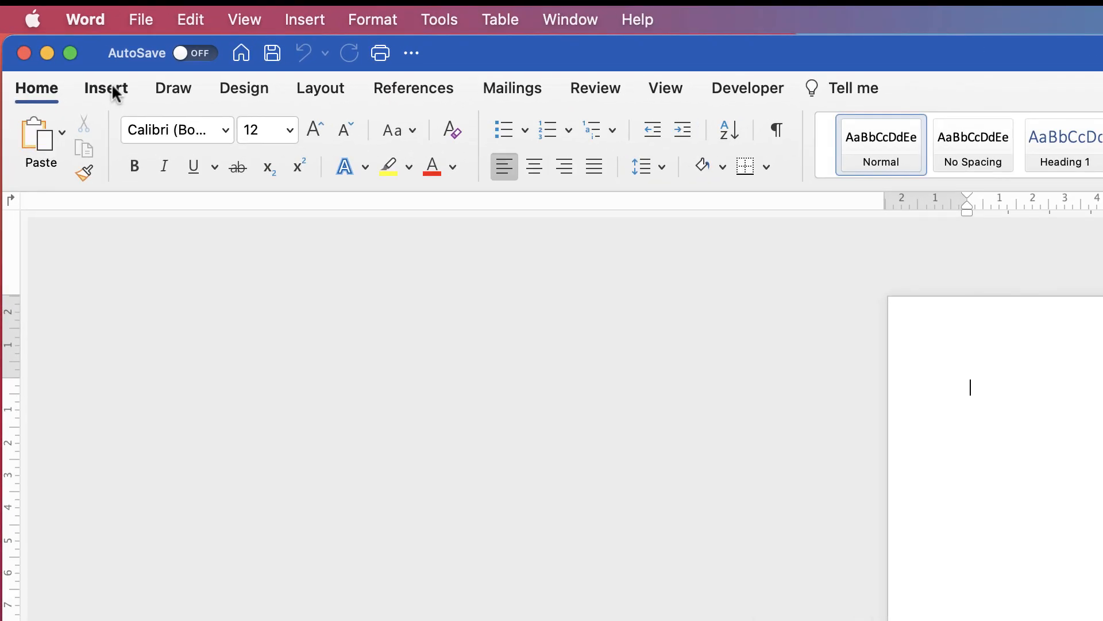
left_click(56, 43)
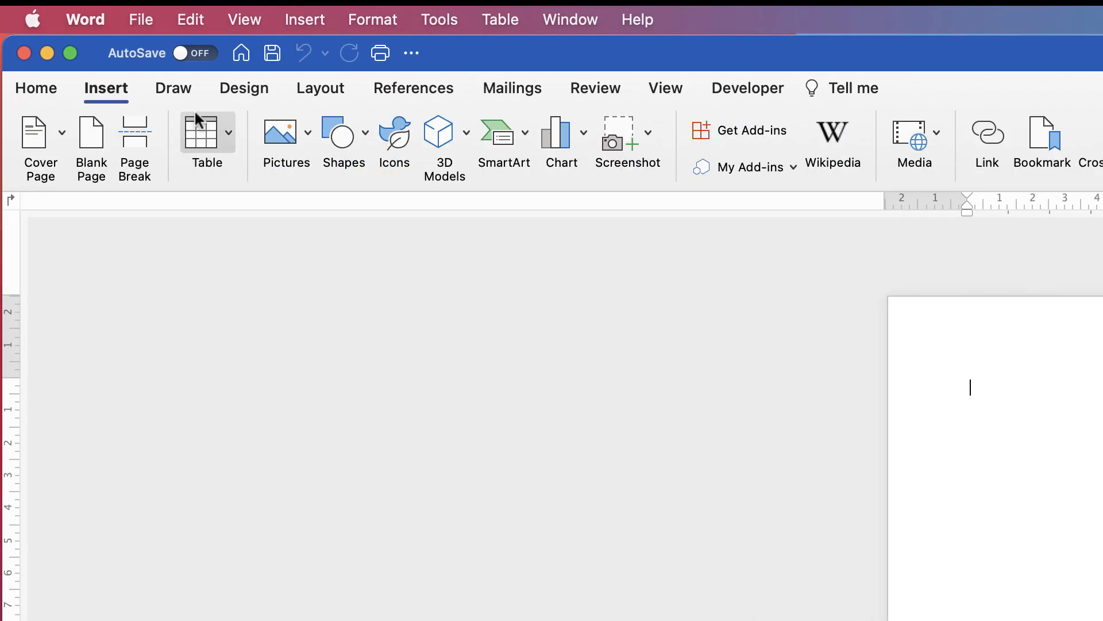
left_click(229, 131)
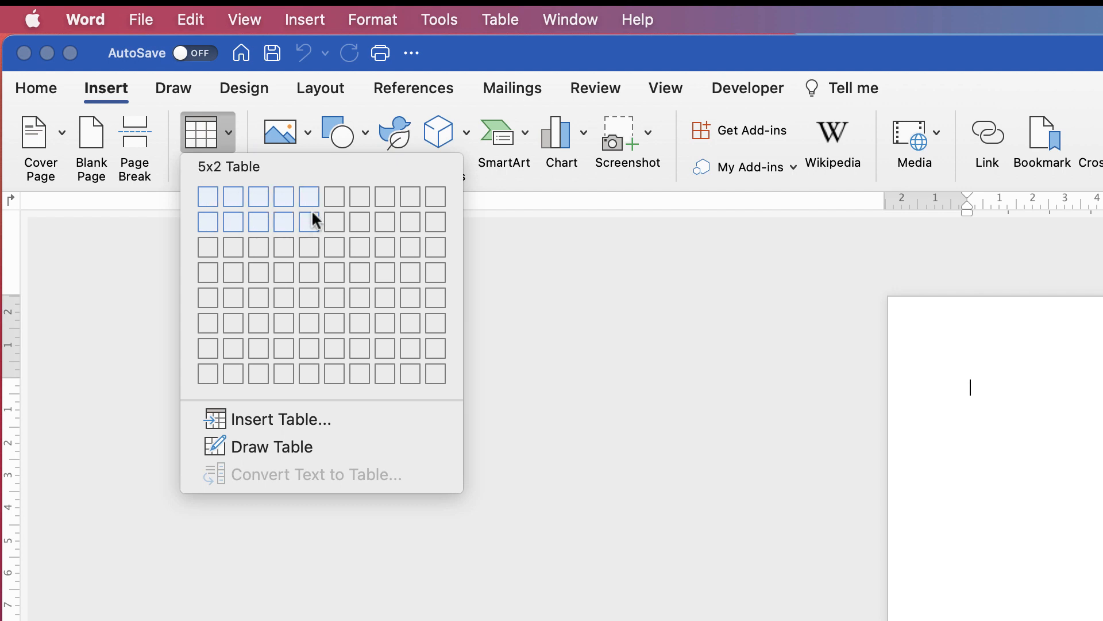
left_click(311, 323)
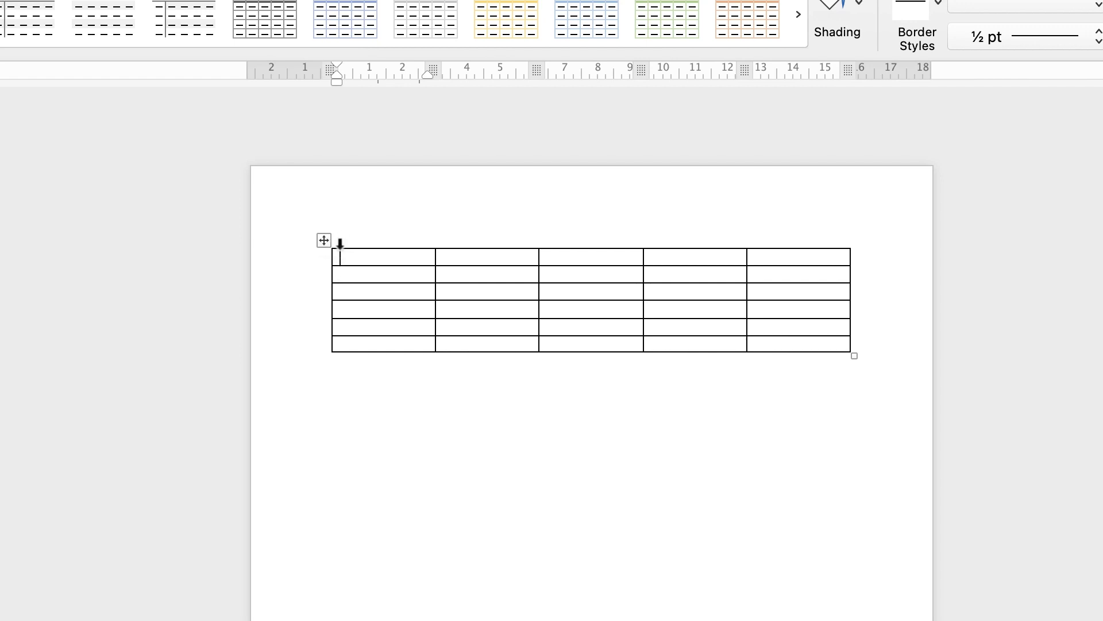
Step: Add a blank line above the table and enter the centred title "QUESTION PAPER 01" there
key("Return")
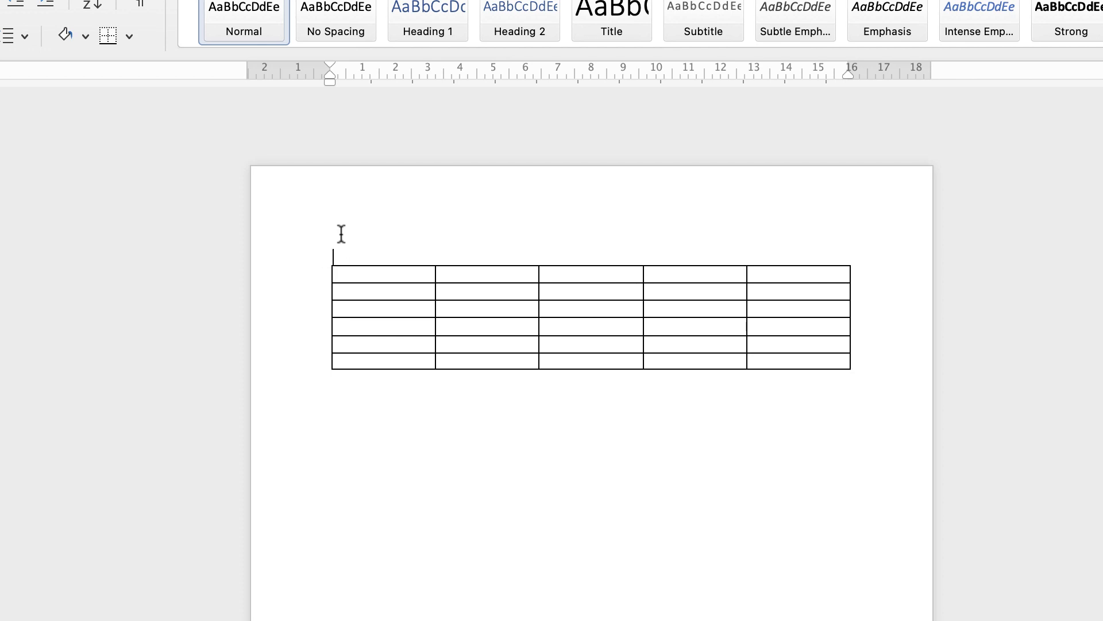
key("Return")
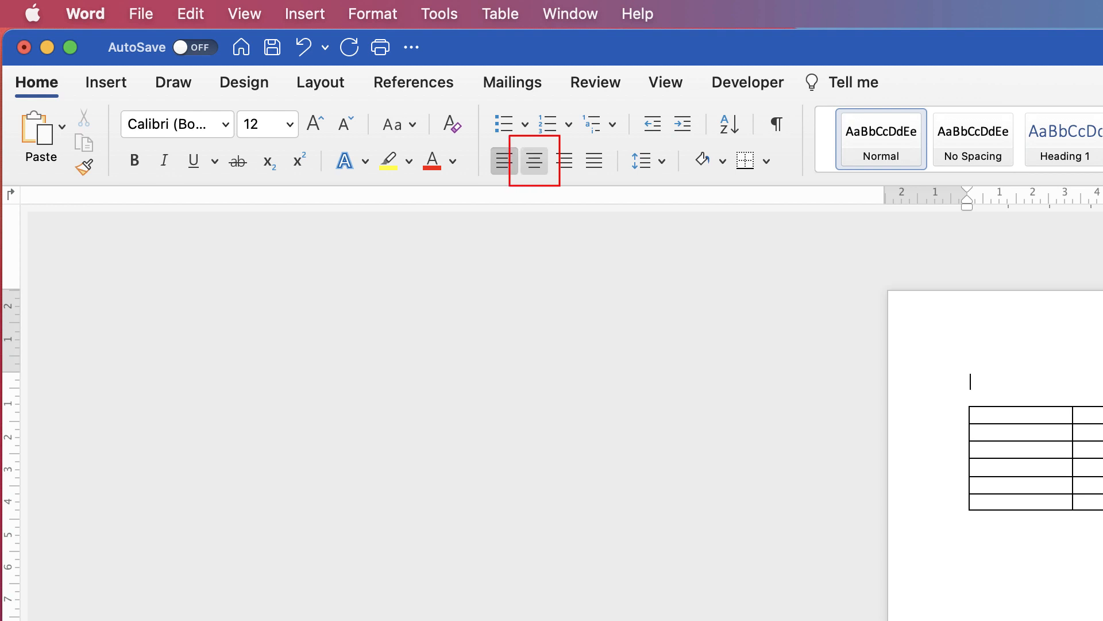
left_click(534, 161)
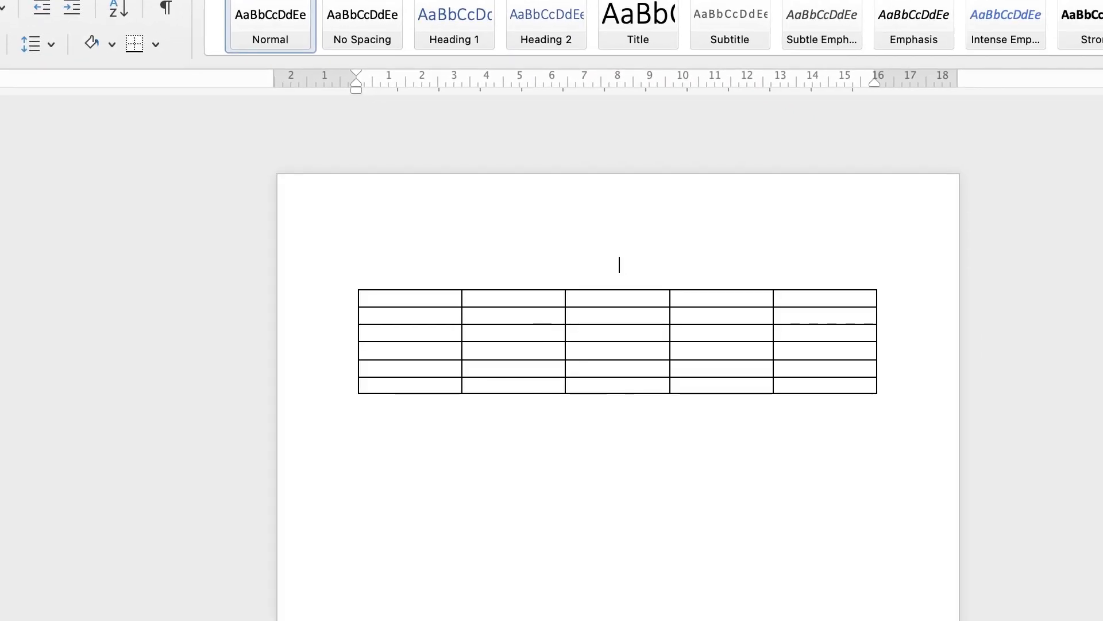
type("QUESTION PAPER 01")
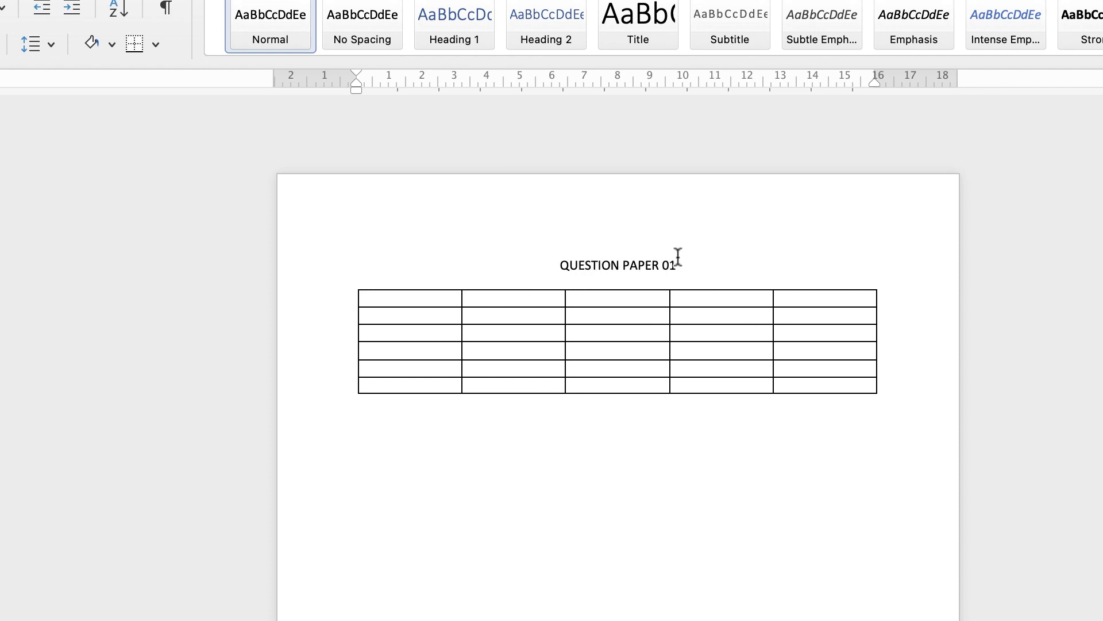
Step: Format the title "QUESTION PAPER 01" as bold and underlined with font size 16
left_click_drag(678, 264, 571, 271)
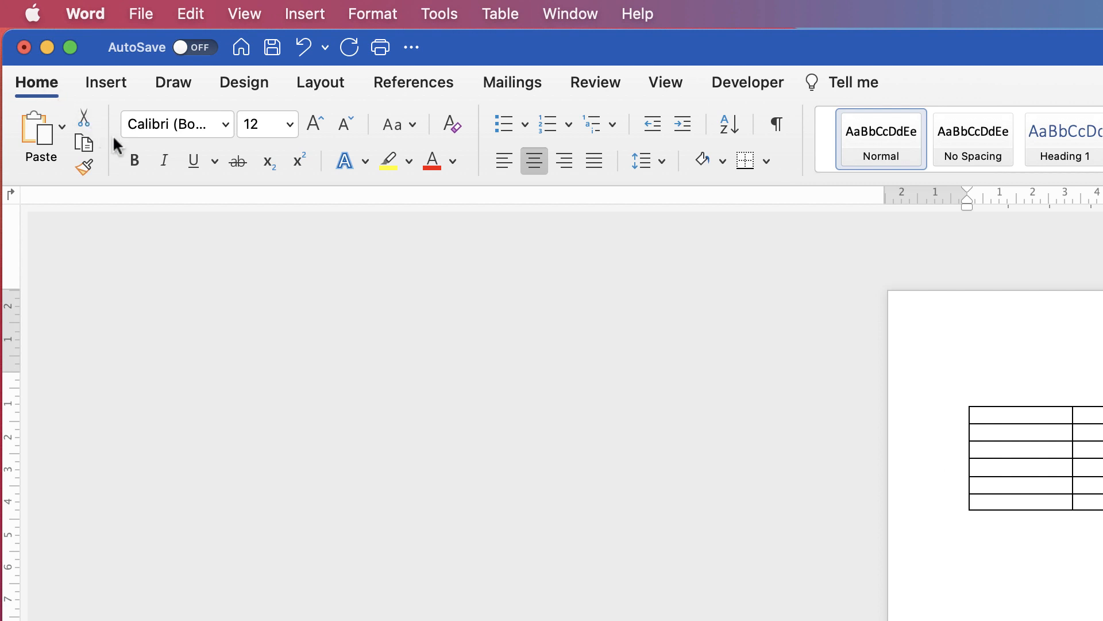
left_click(133, 161)
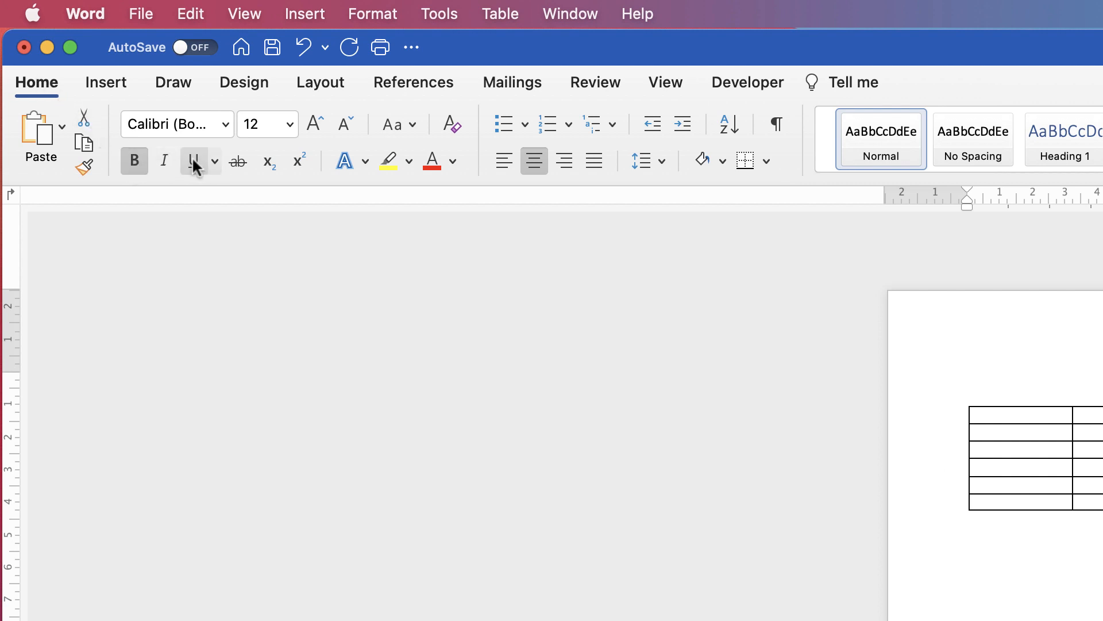
left_click(291, 123)
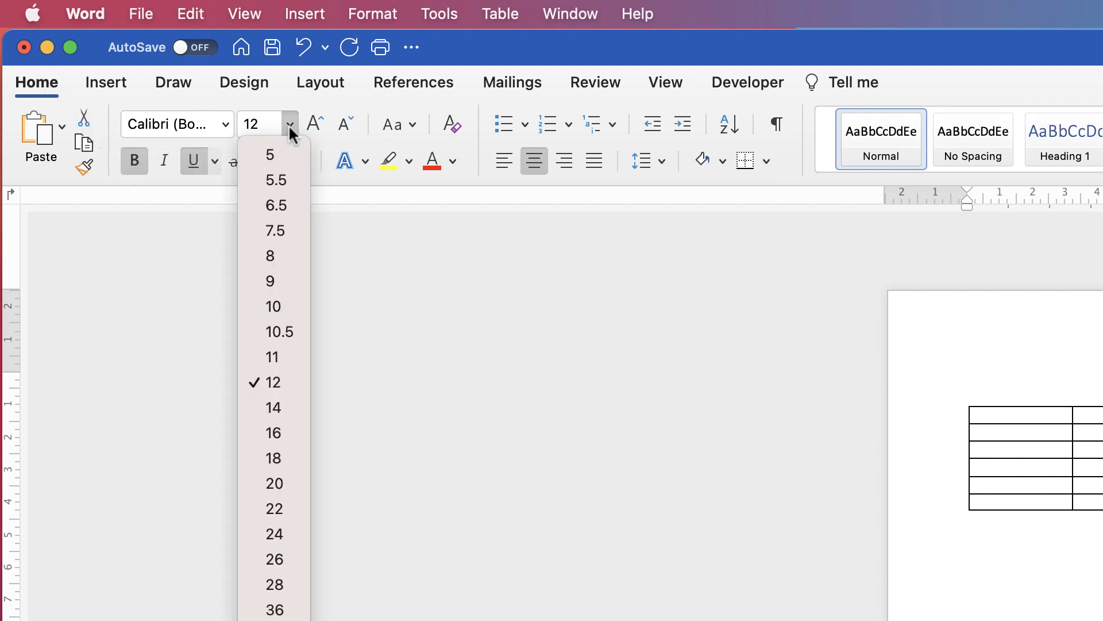
left_click(279, 431)
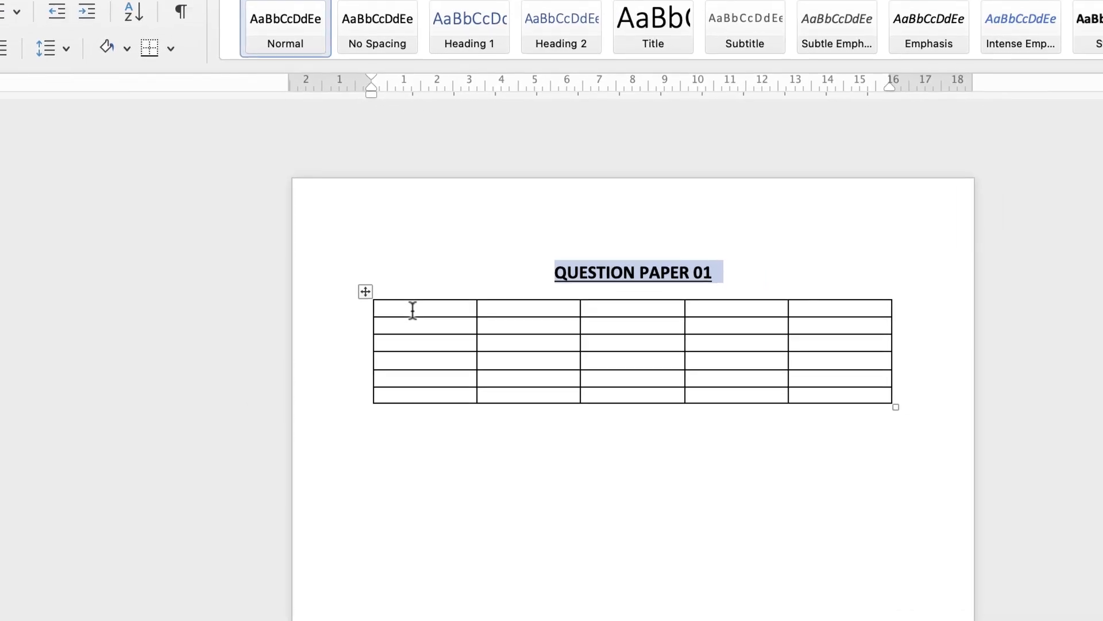
Step: Set the row height of the entire table to 1 cm
left_click(413, 310)
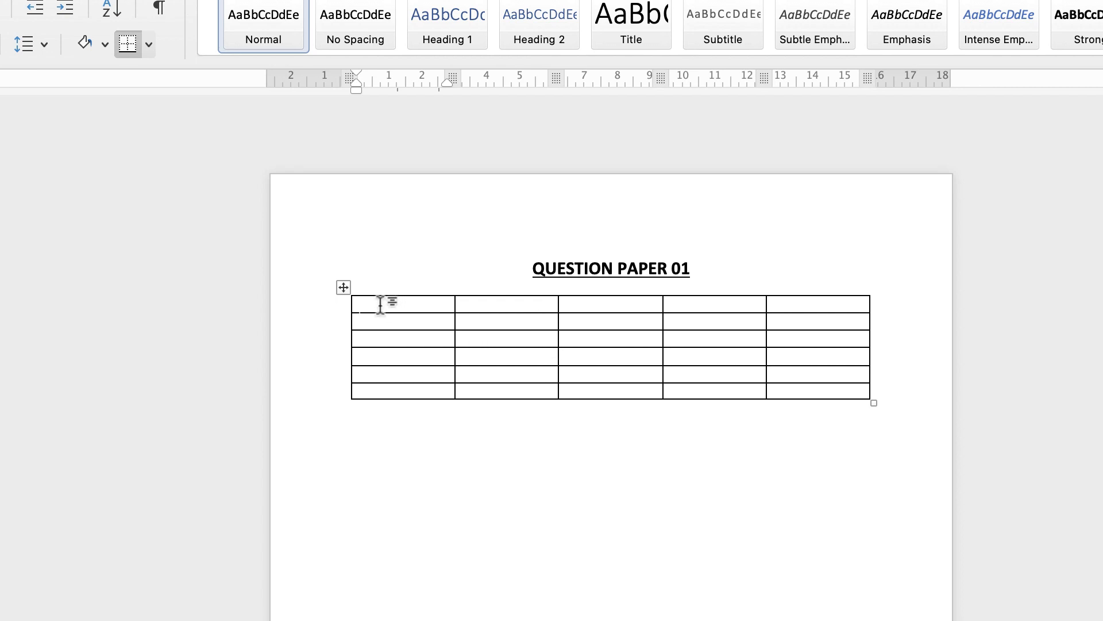
left_click(344, 289)
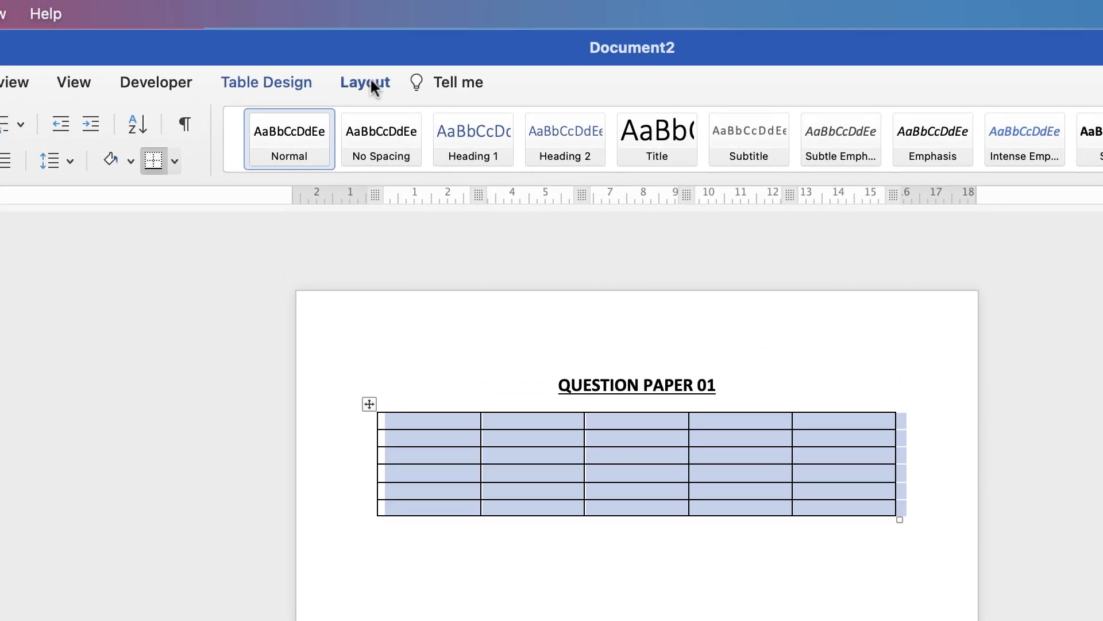
left_click(367, 84)
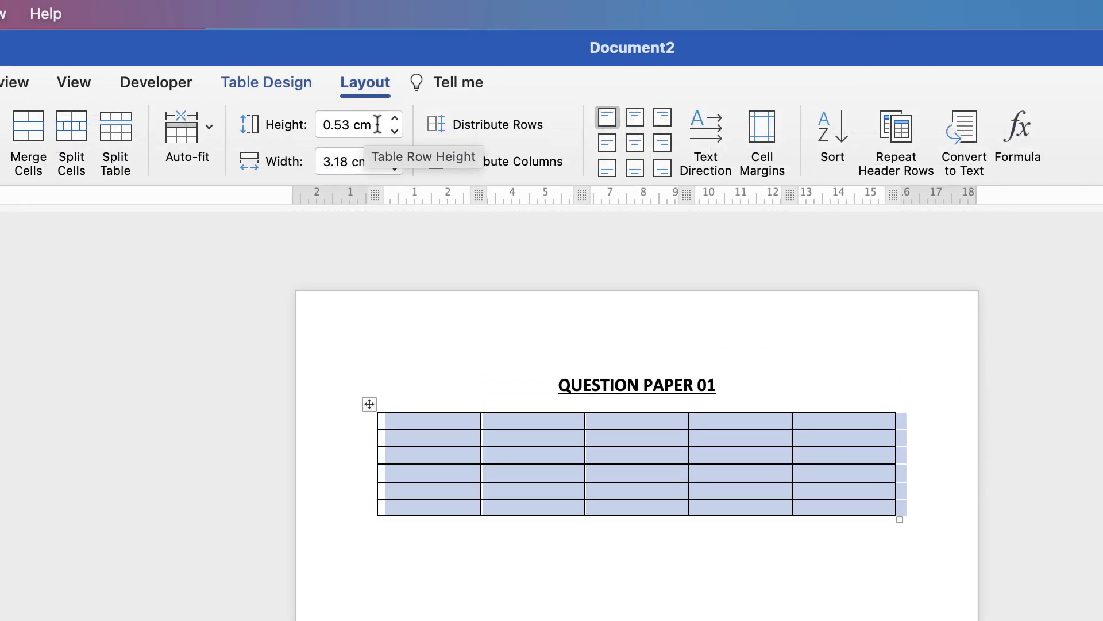
left_click_drag(378, 124, 318, 125)
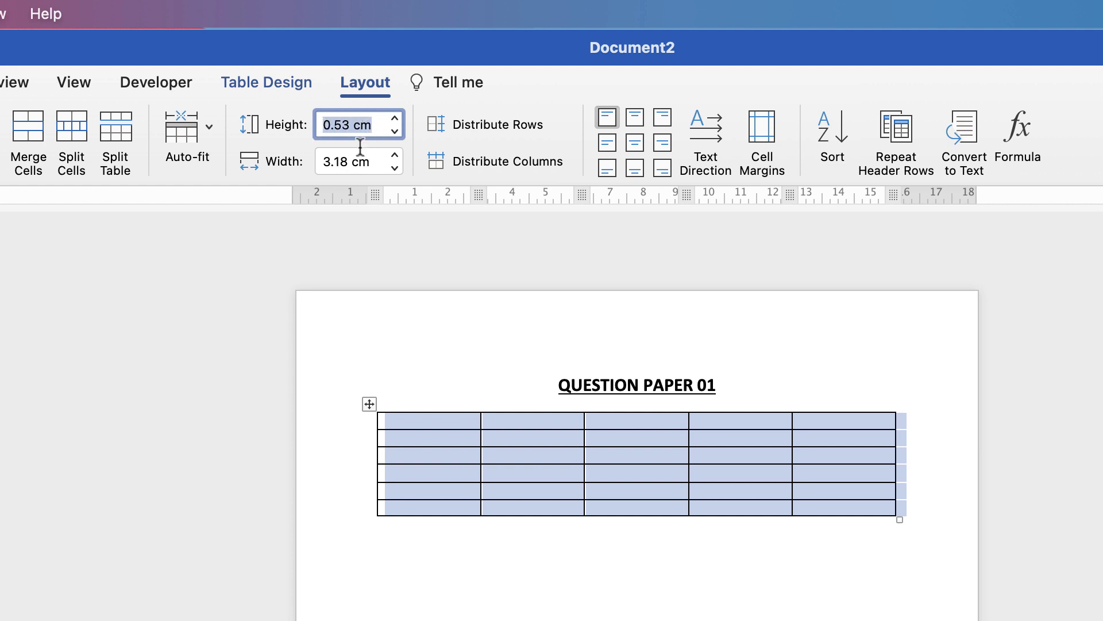
type("1")
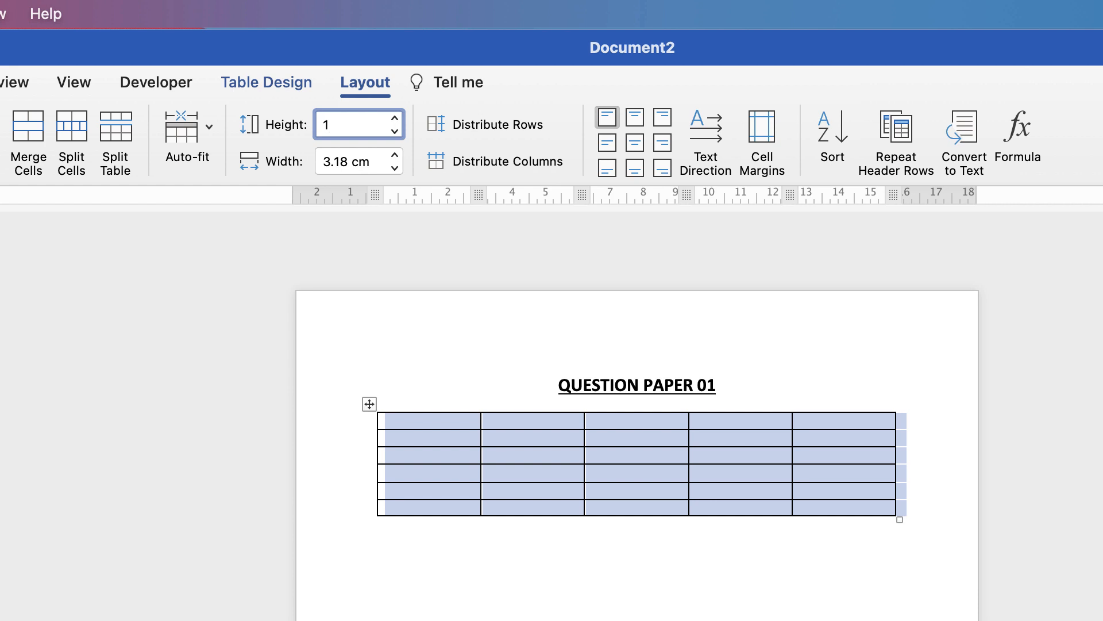
key("Return")
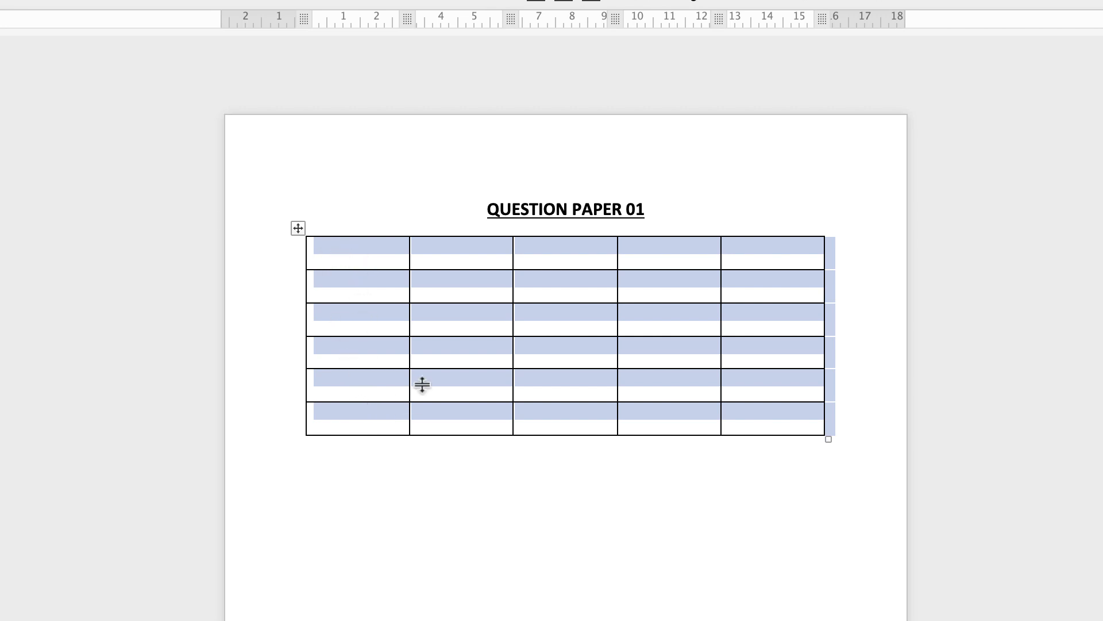
Step: Enter sample text in the table's first cell to check its vertical alignment, and undo it
type("cvbxcvbxcvb")
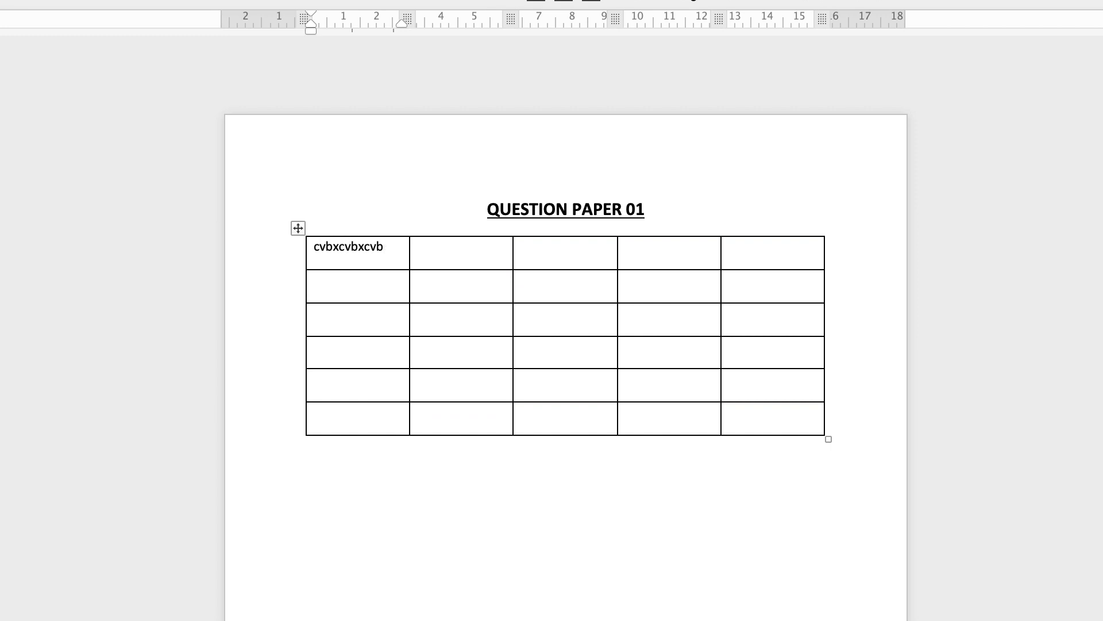
key("super+z")
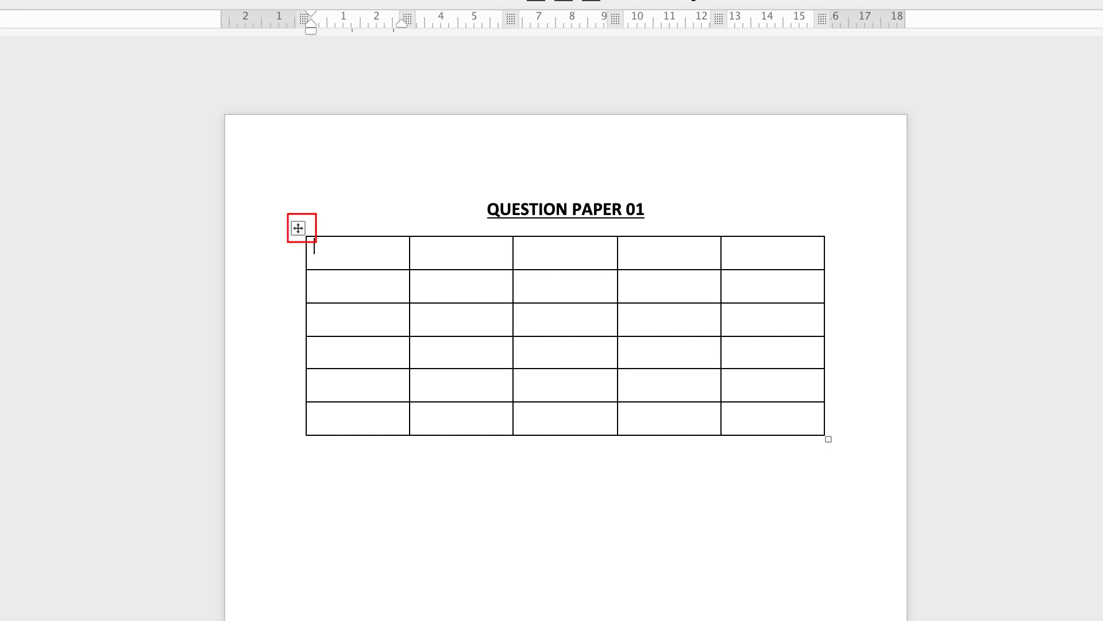
Step: Align the contents of all table cells to centre-left
left_click_drag(773, 418, 356, 252)
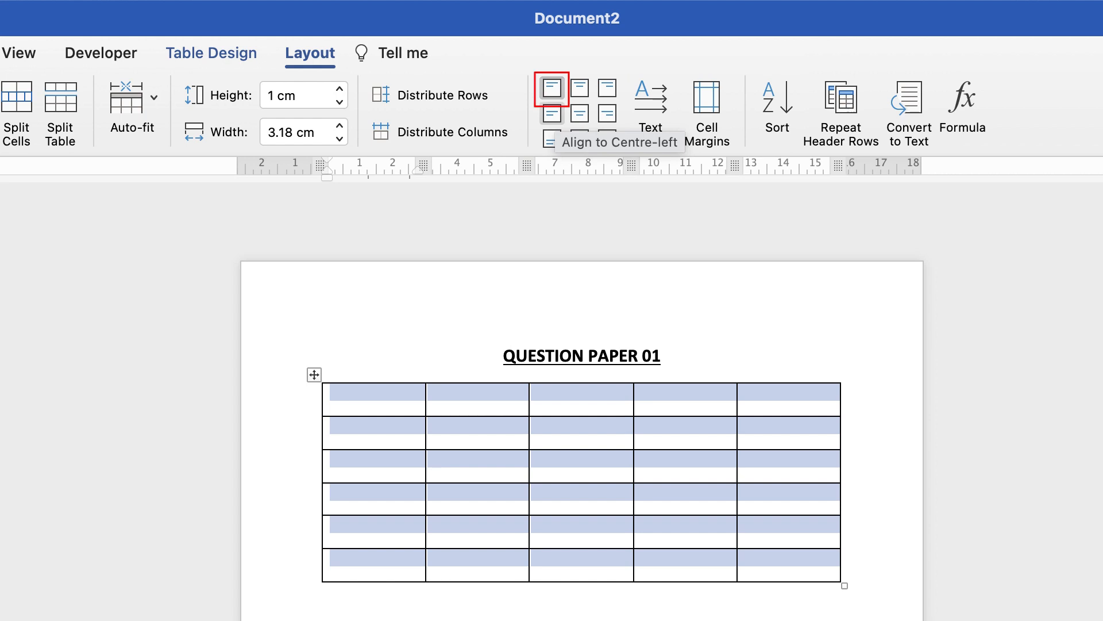
left_click(552, 113)
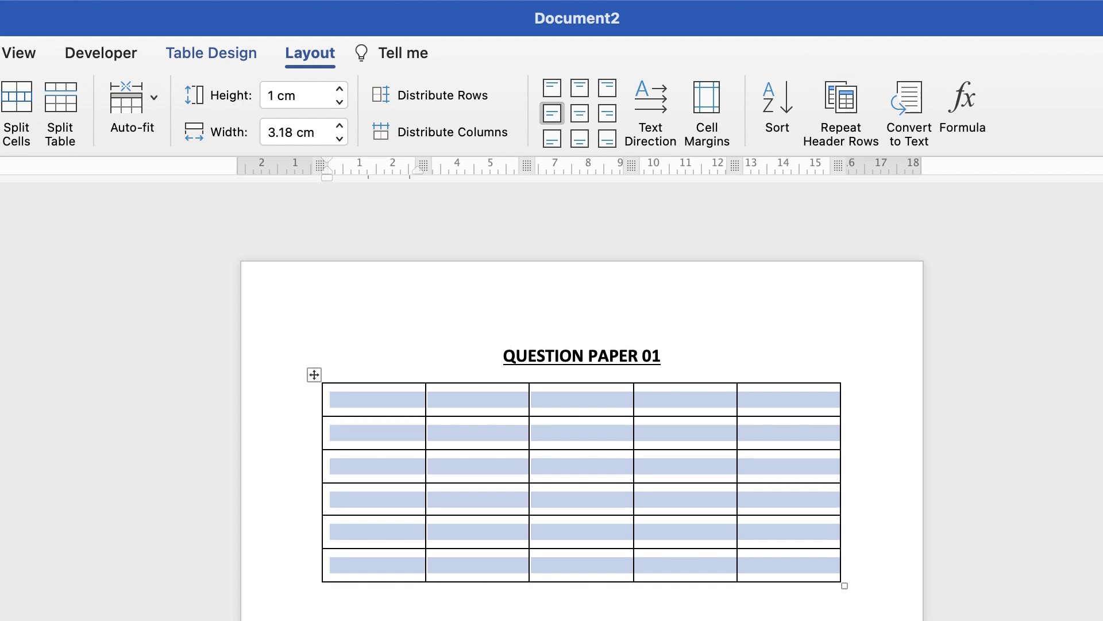
left_click(368, 399)
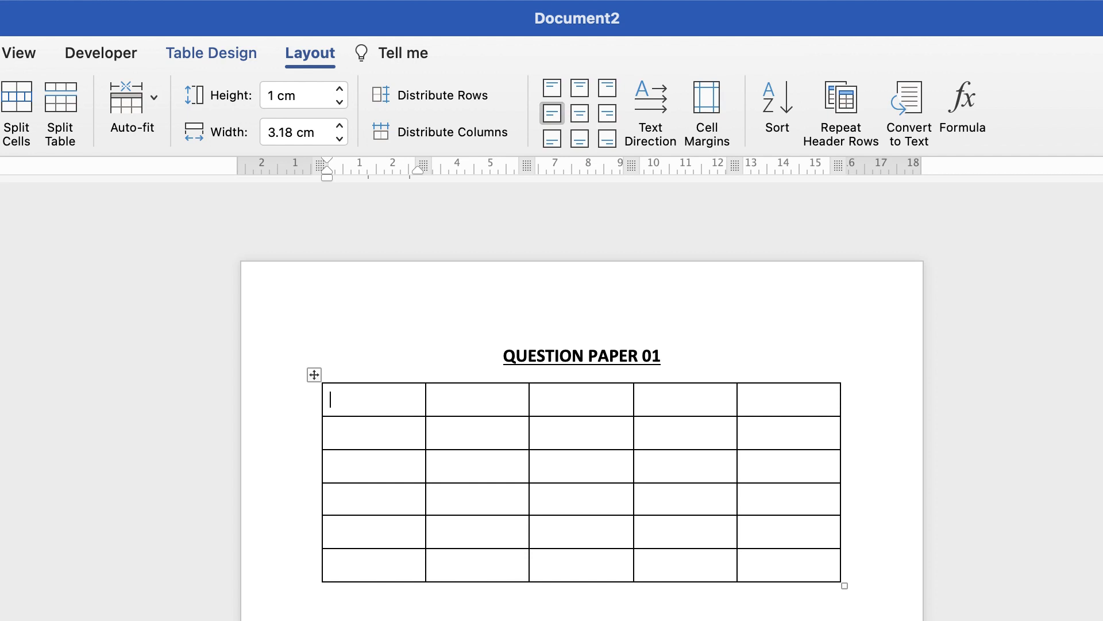
Step: Remove all borders from the entire table with the No Border option
left_click(314, 375)
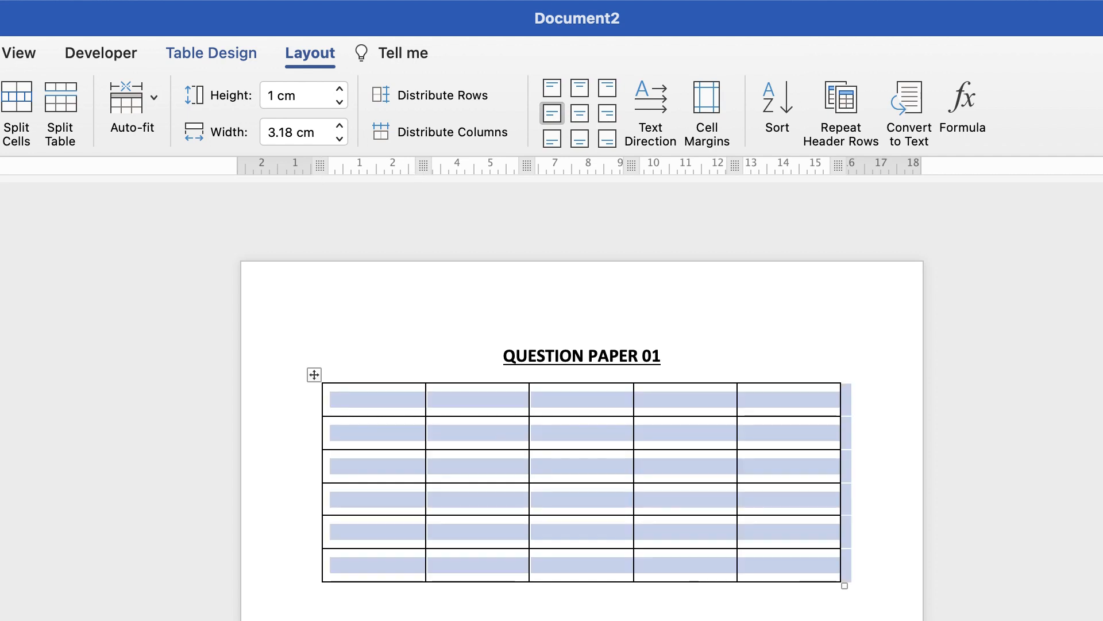
double_click(212, 53)
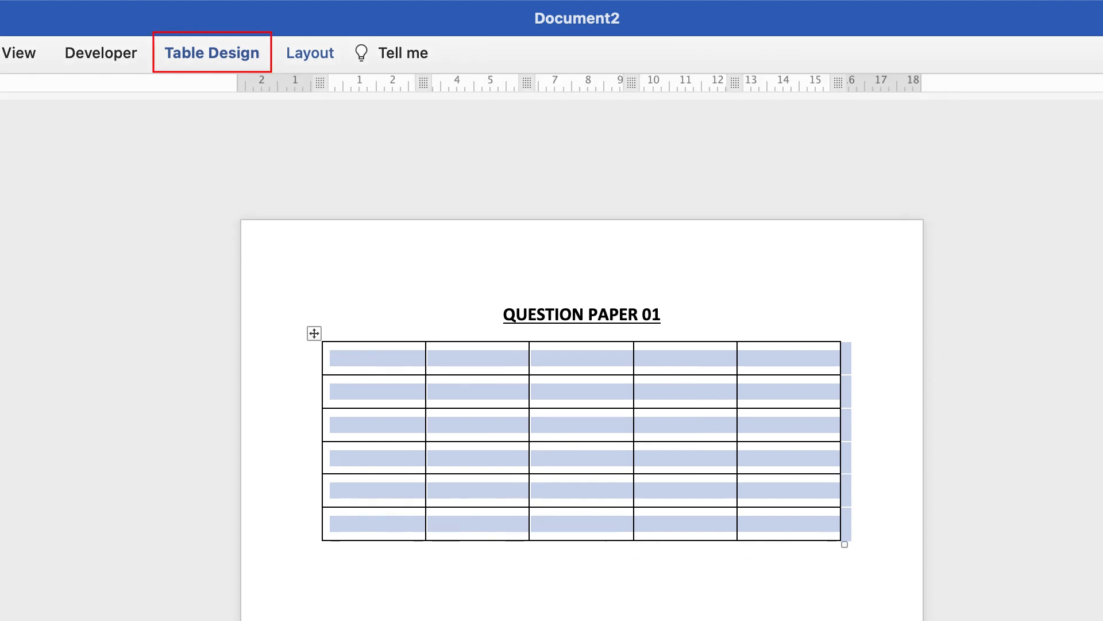
left_click(212, 53)
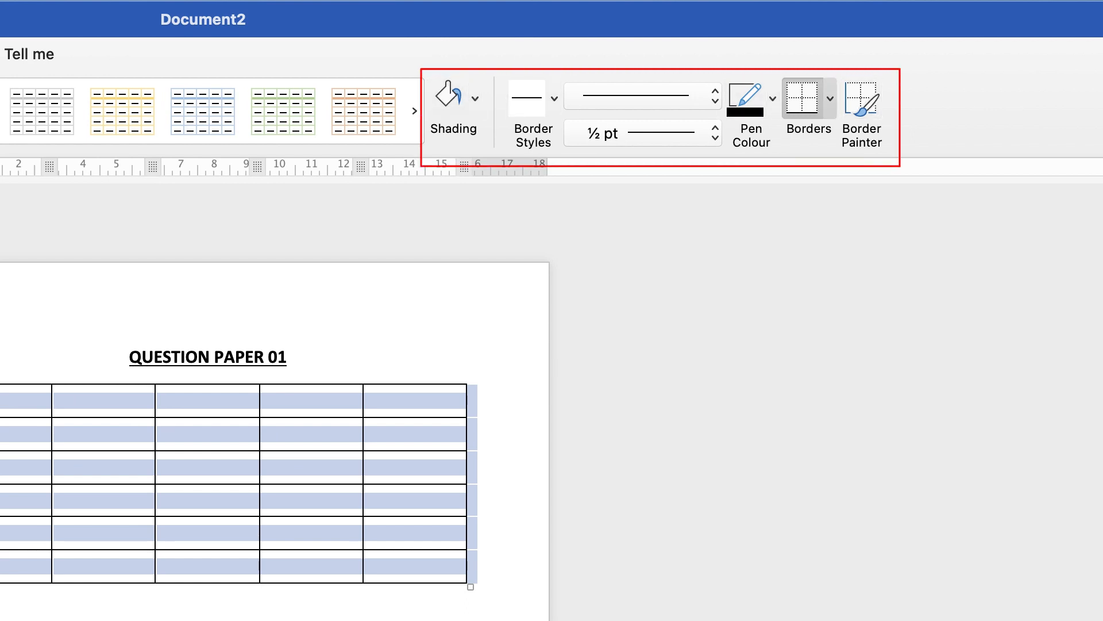
left_click(830, 99)
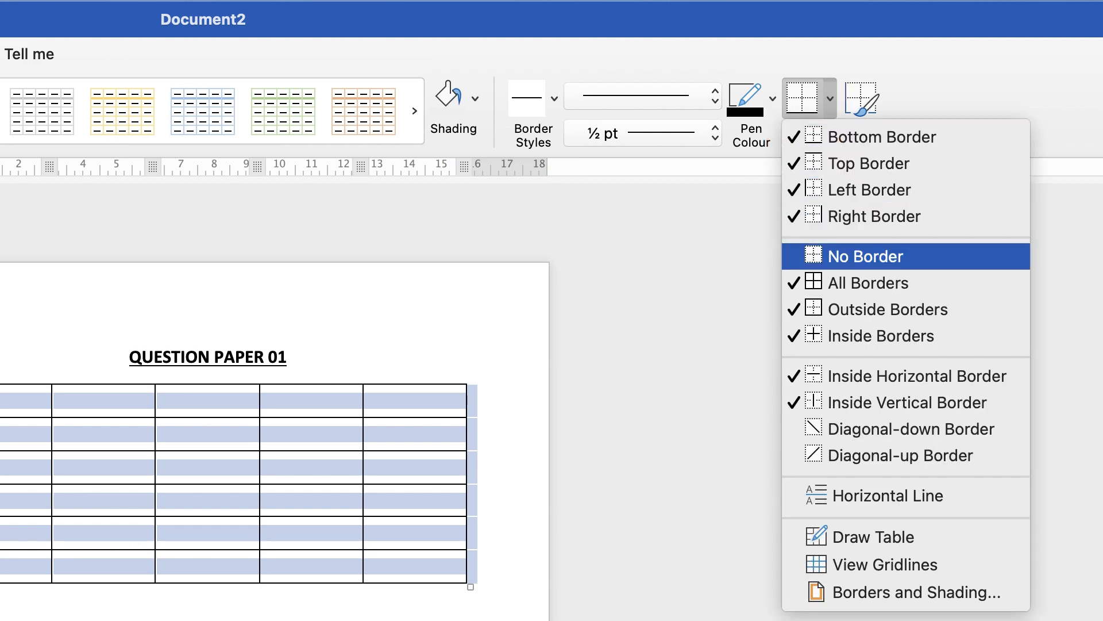
left_click(866, 256)
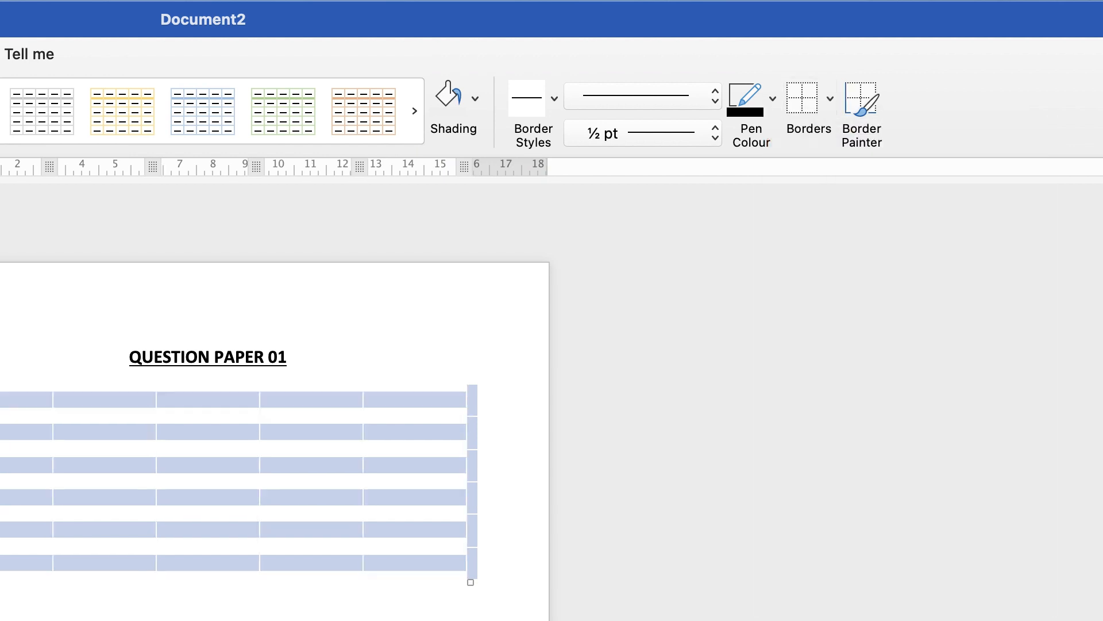
Step: Turn on View Gridlines for the borderless table and place the cursor in its first cell
left_click(829, 98)
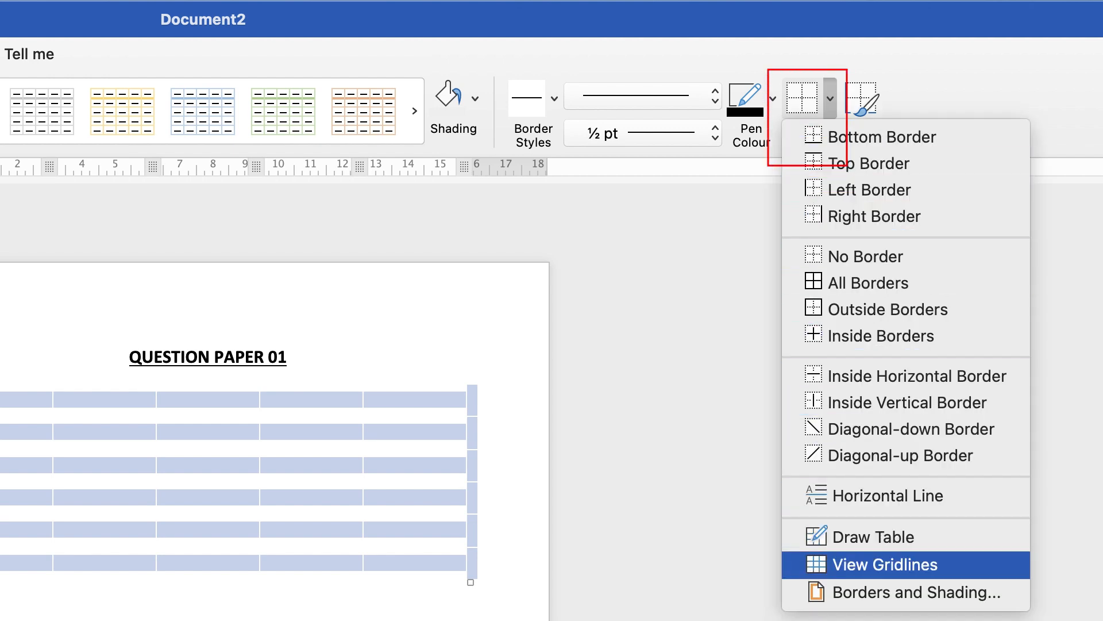
left_click(885, 564)
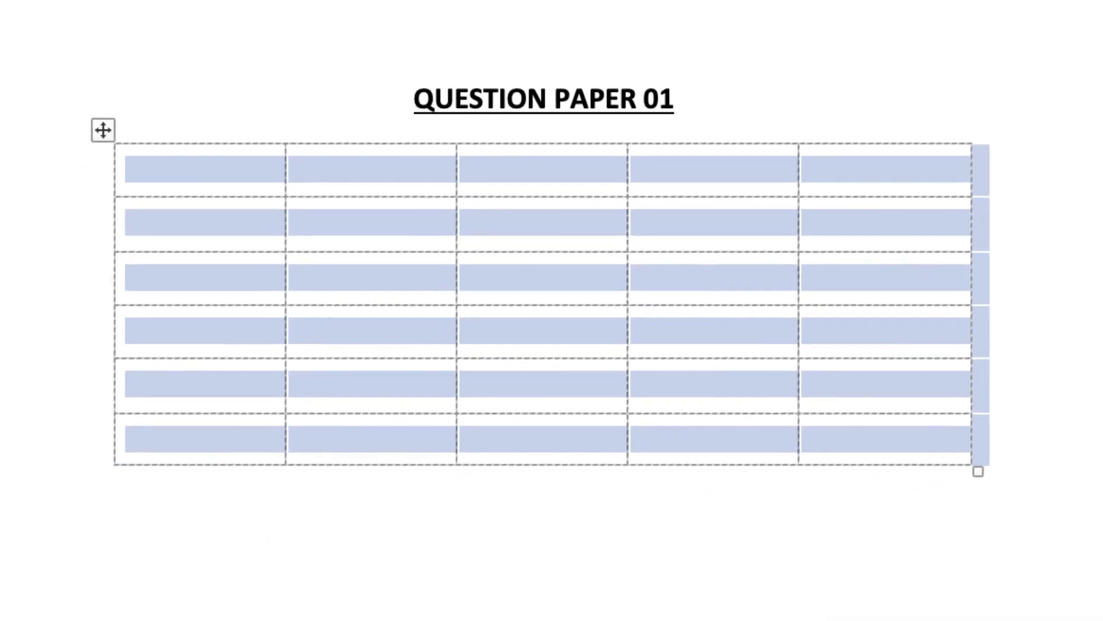
left_click(86, 331)
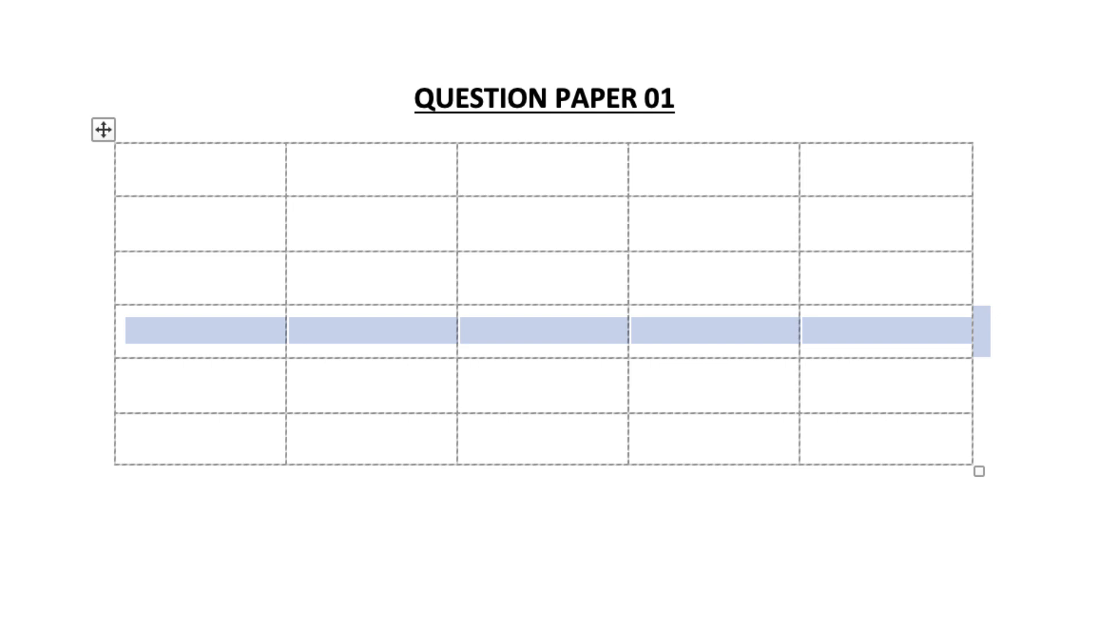
left_click(127, 169)
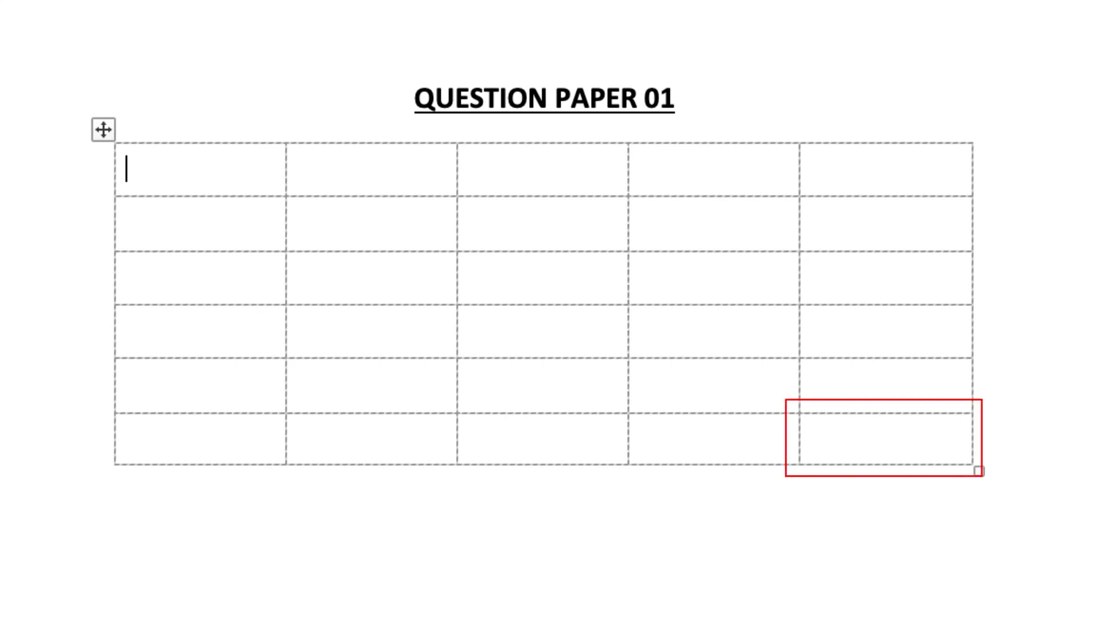
Step: Add four more rows at the end of the table, continuing from its last cell
left_click(813, 439)
key("Tab")
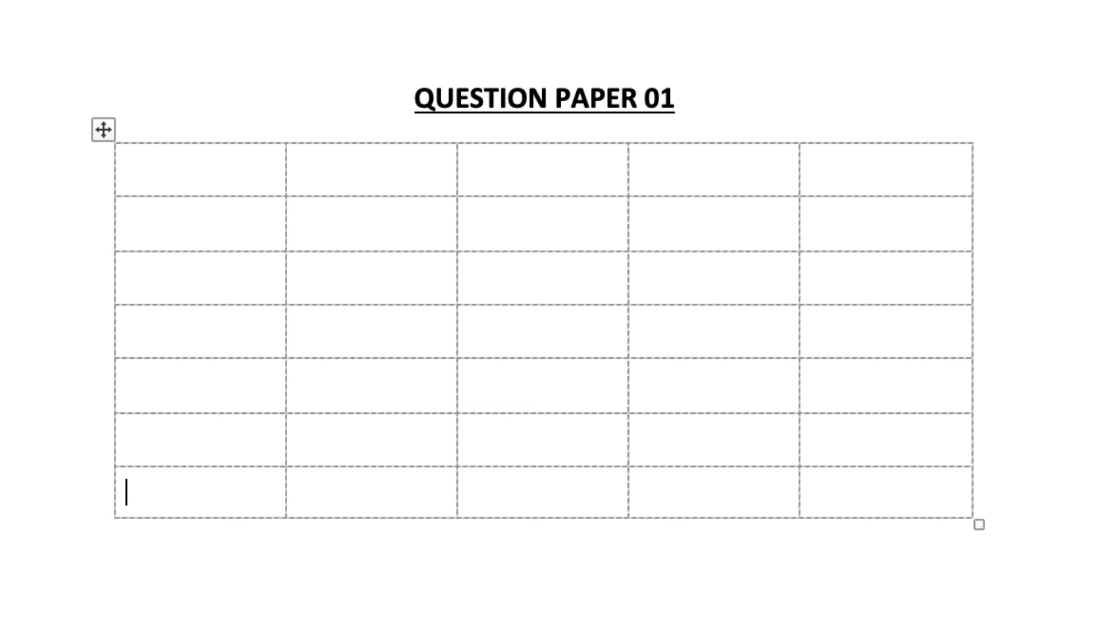
left_click(814, 492)
key("Tab")
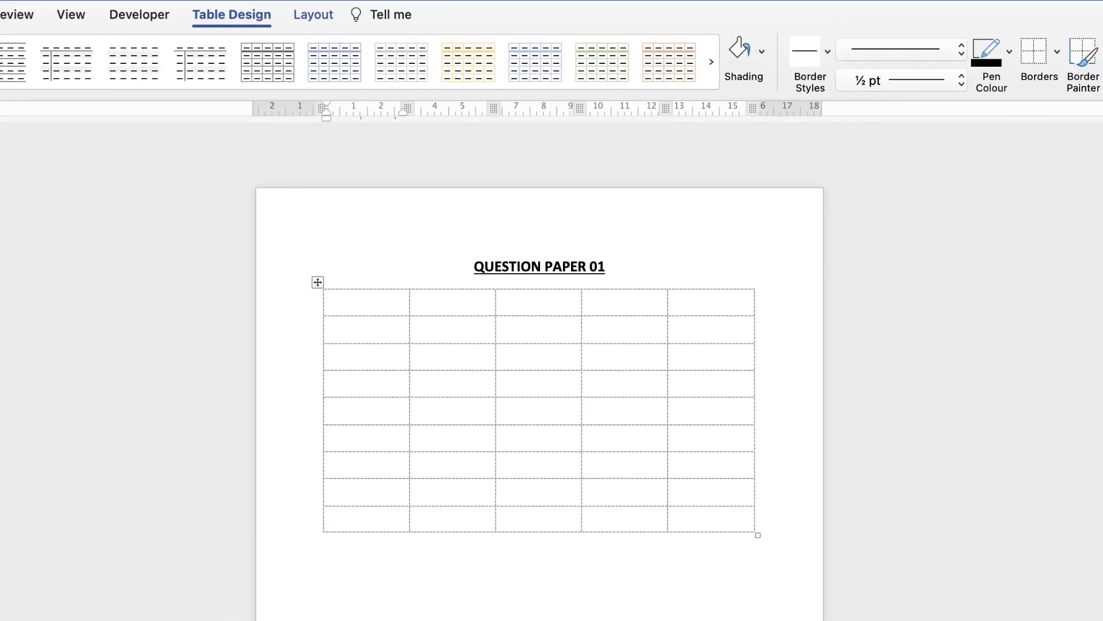
left_click(675, 519)
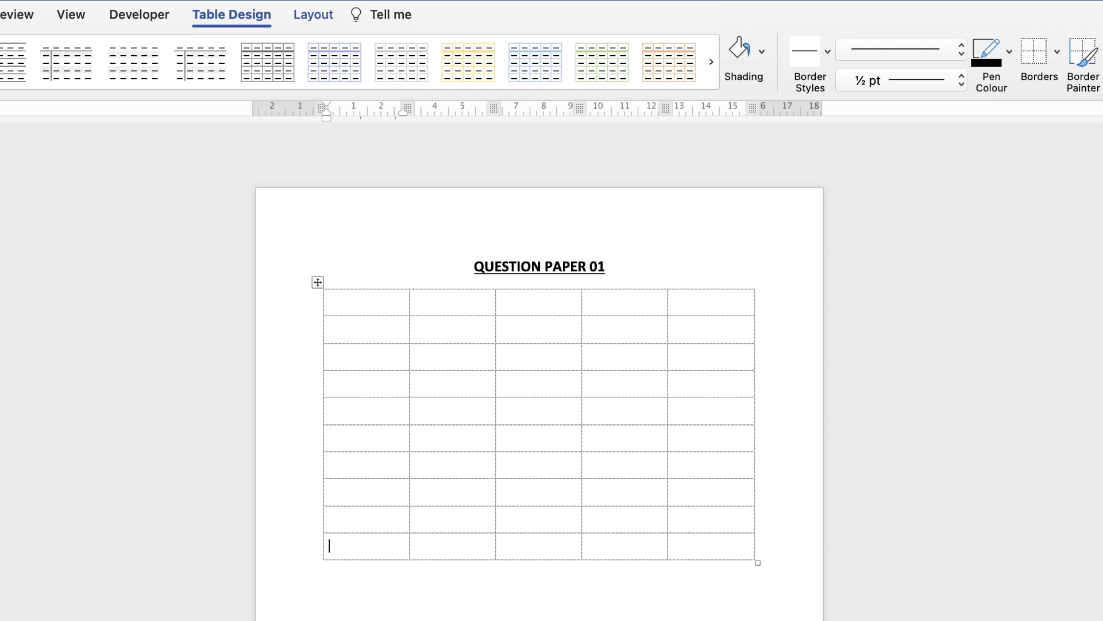
Step: Narrow the table's first column to fit question numbers and enter 1 in its first cell
left_click_drag(410, 303, 352, 302)
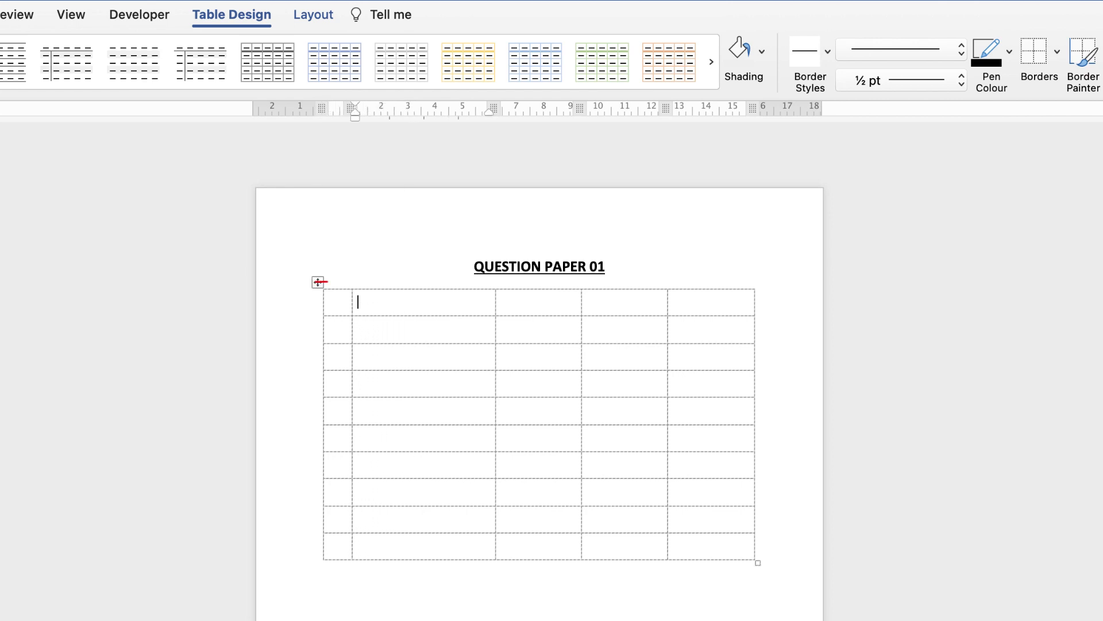
left_click(333, 302)
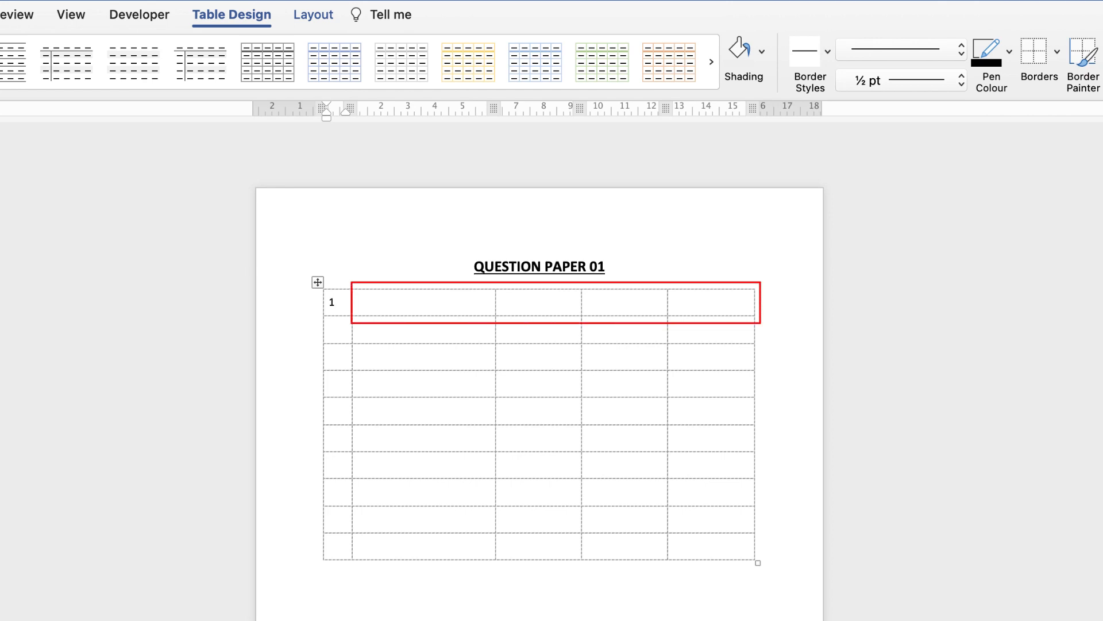
Step: Merge the remaining four cells of the first row and enter "Multiple choice question." in the merged cell
left_click_drag(359, 301, 713, 302)
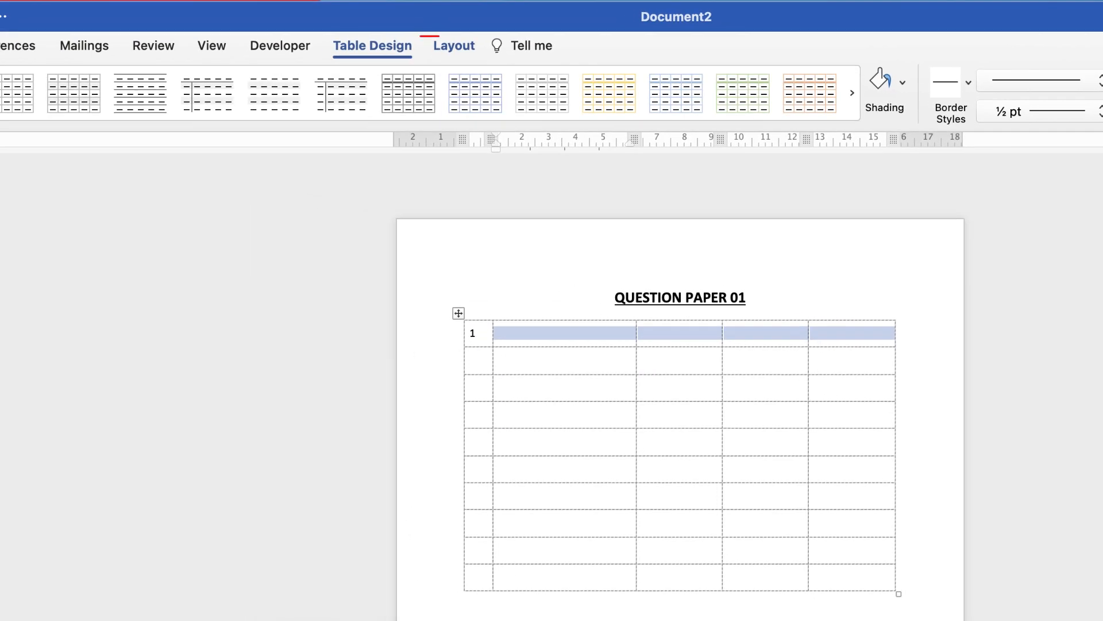
left_click(454, 46)
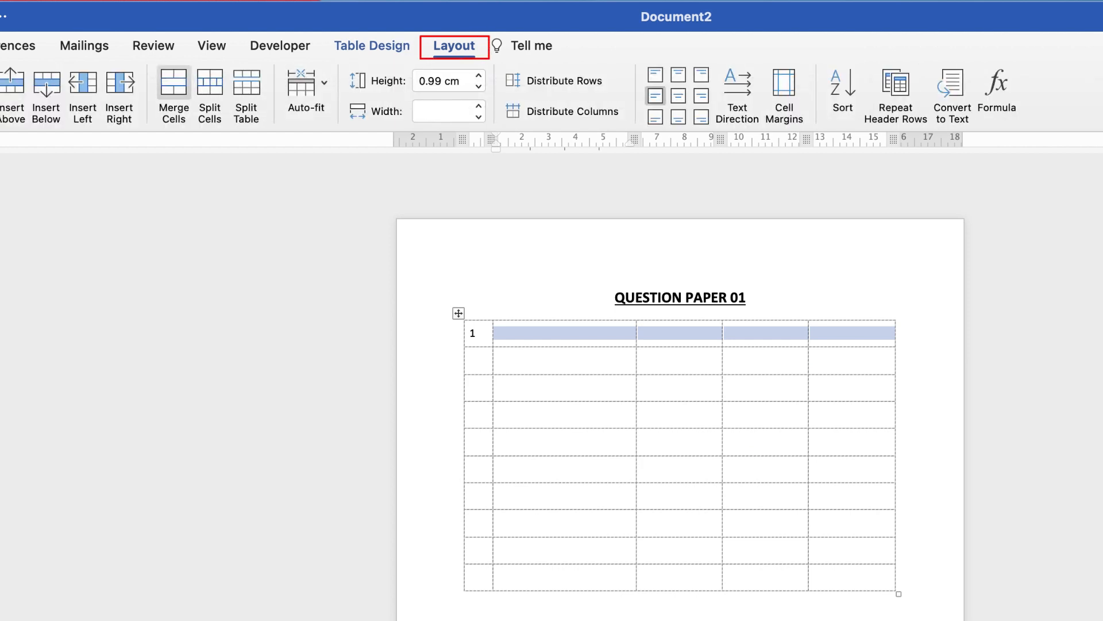
left_click(174, 95)
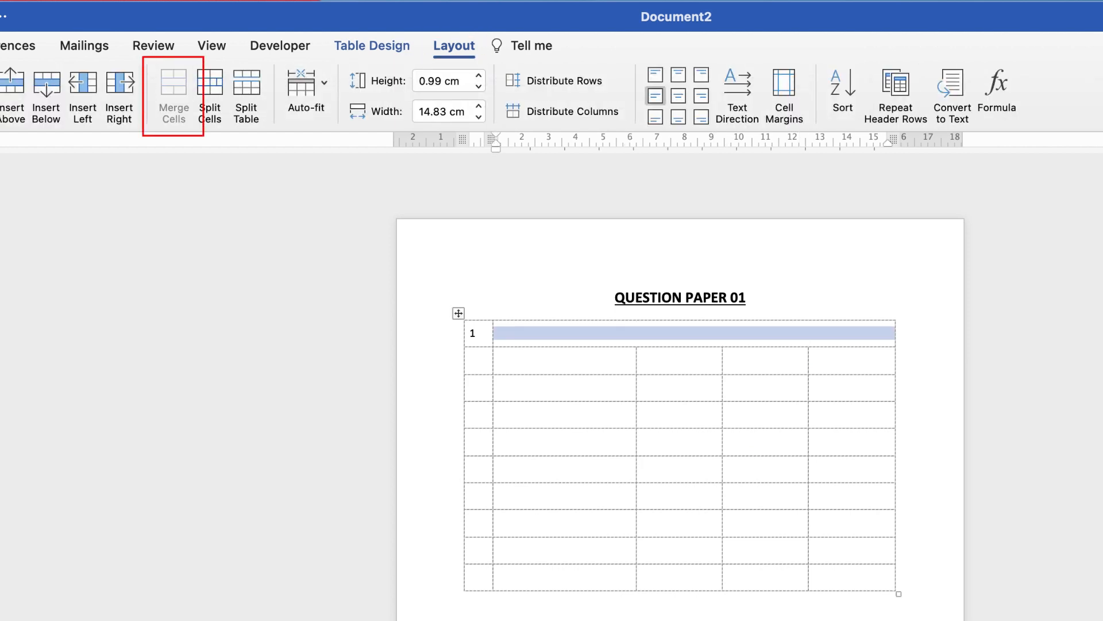
left_click(499, 333)
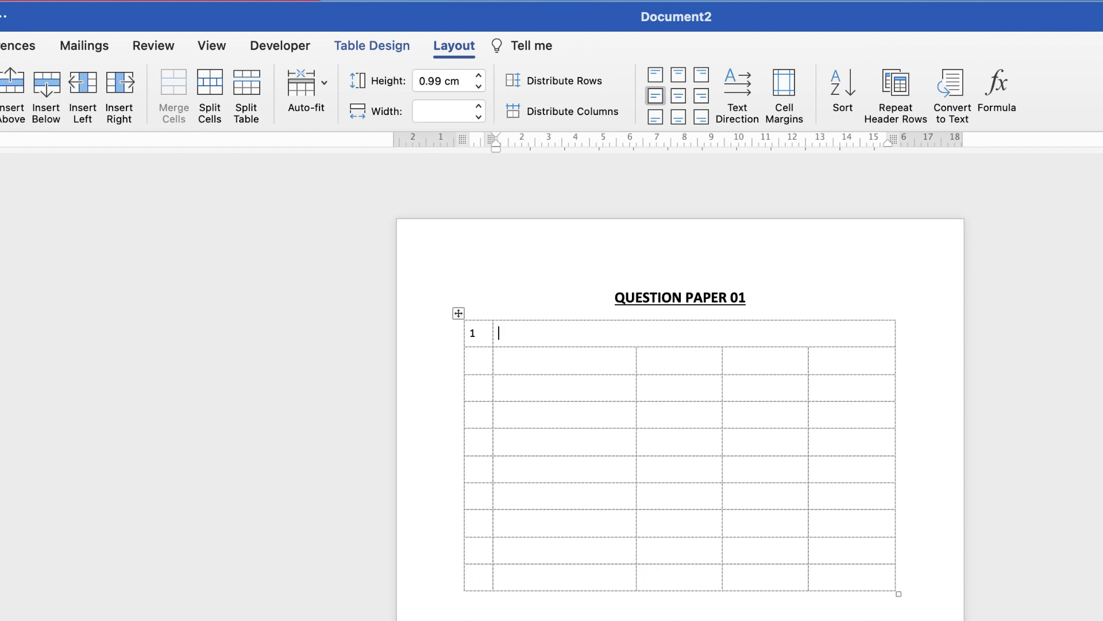
type("Multiple choice question.")
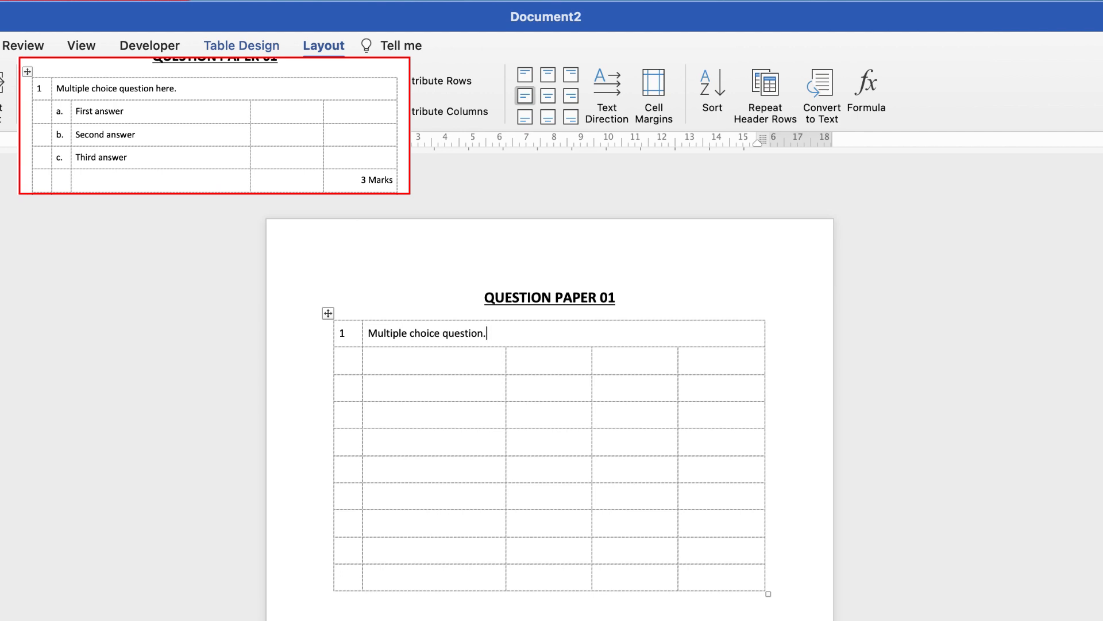
Step: Narrow the second column only in the three rows below question 1, widening the adjacent answer cells
left_click(722, 414)
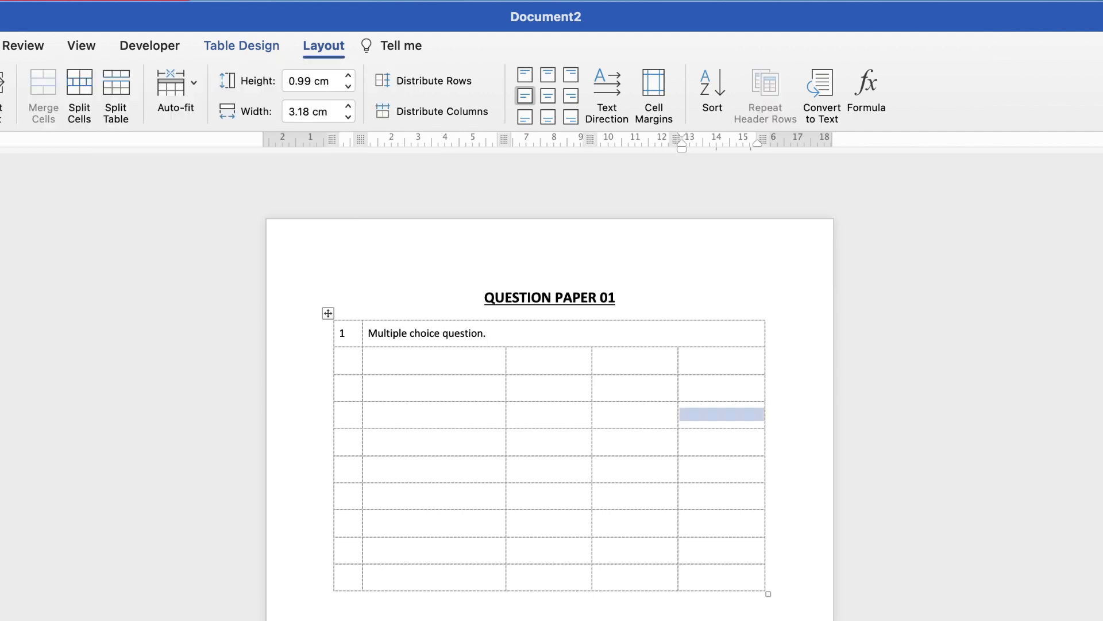
mouse_move(402, 360)
left_mouse_down()
mouse_move(546, 363)
mouse_move(549, 414)
left_mouse_up()
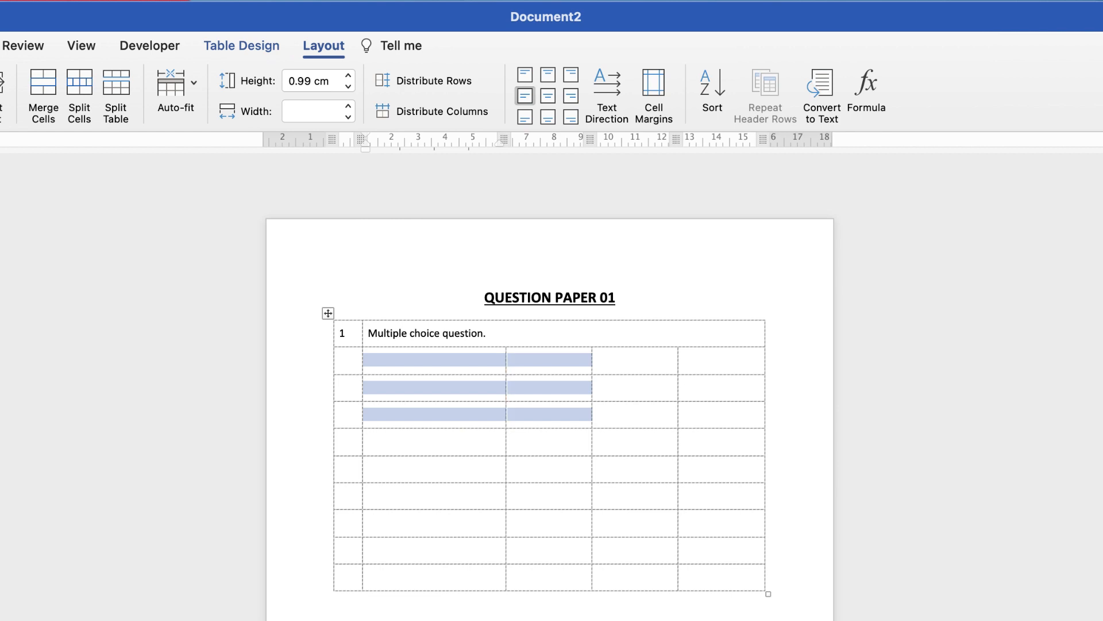
left_click(513, 359)
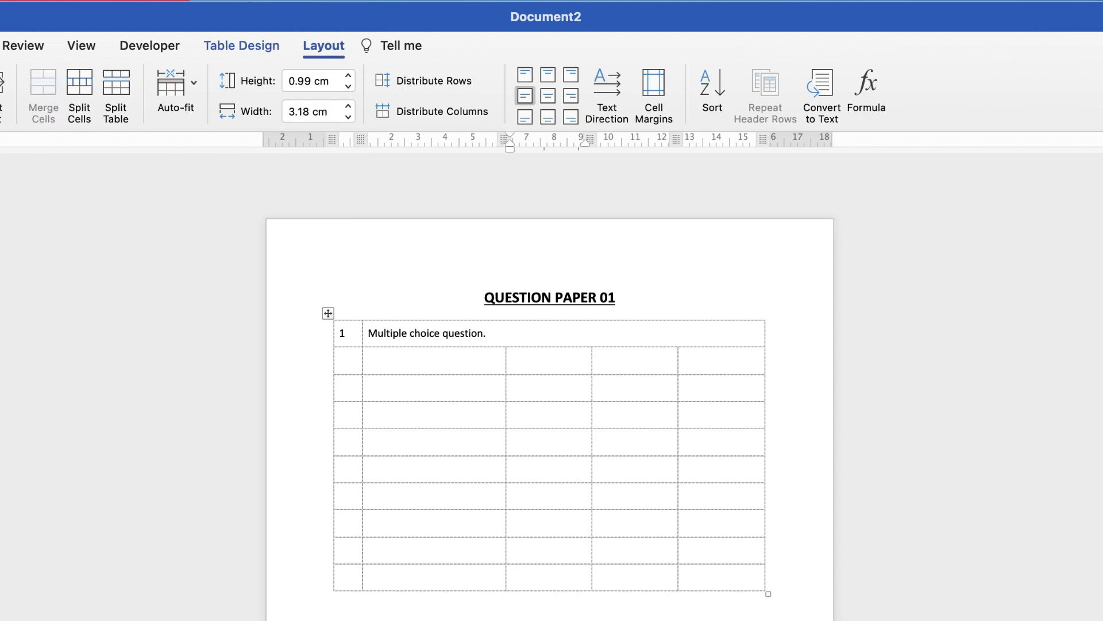
mouse_move(513, 360)
left_mouse_down()
mouse_move(480, 415)
mouse_move(495, 388)
mouse_move(392, 388)
left_mouse_up()
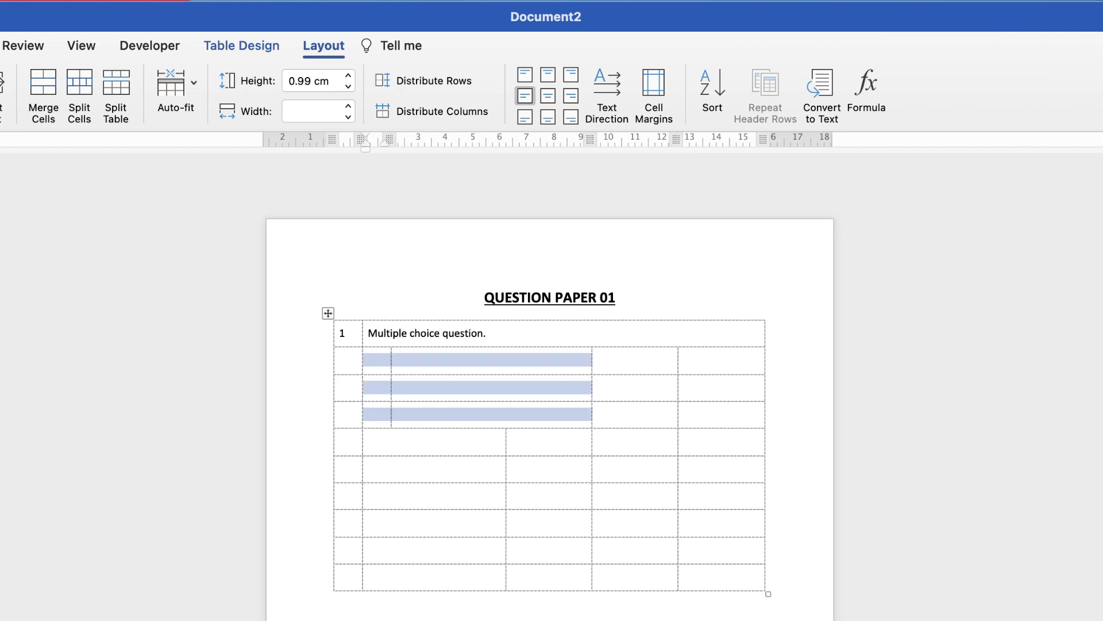
Step: Letter the three option rows a, b and c, and enter First answer, Second answer and Third answer beside them
left_click(372, 360)
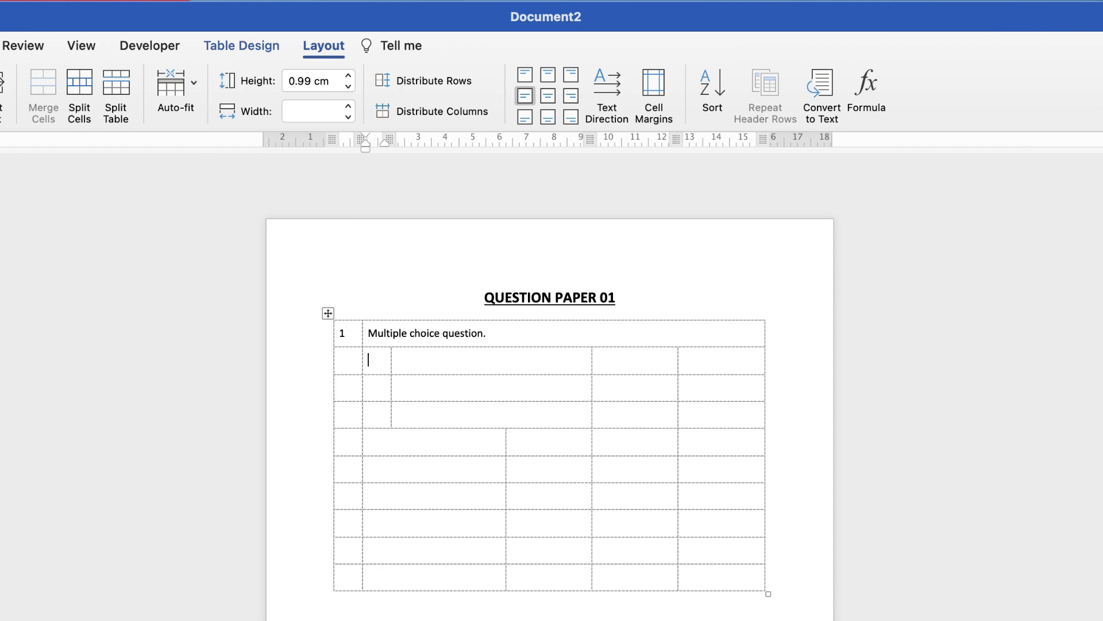
type("b")
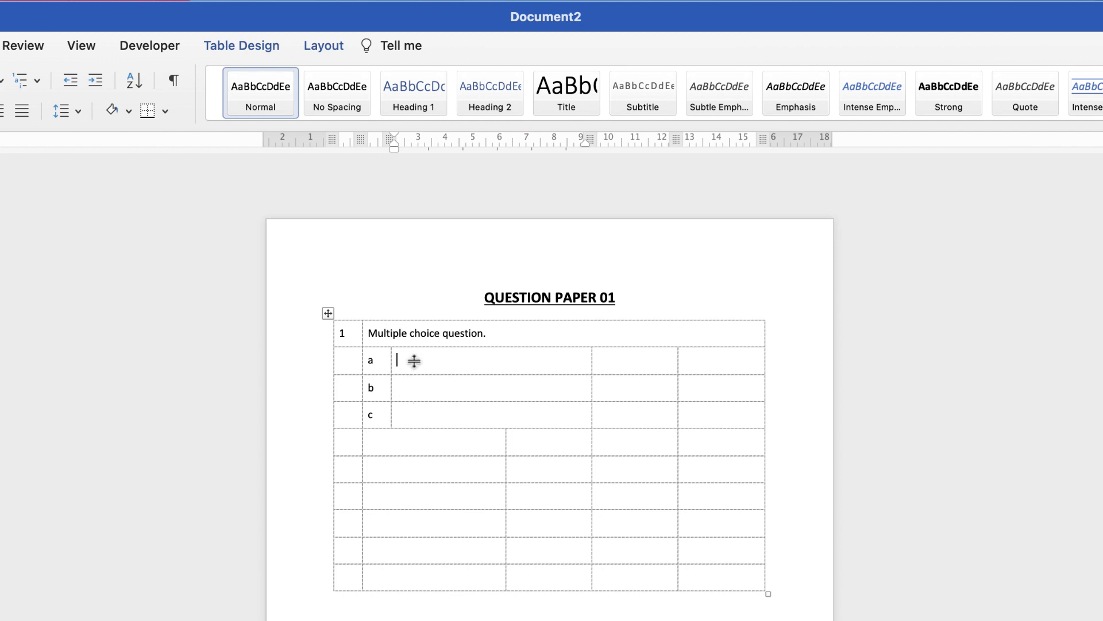
type("First answer")
key("Down")
type("Second answer")
key("Down")
type("Third answer")
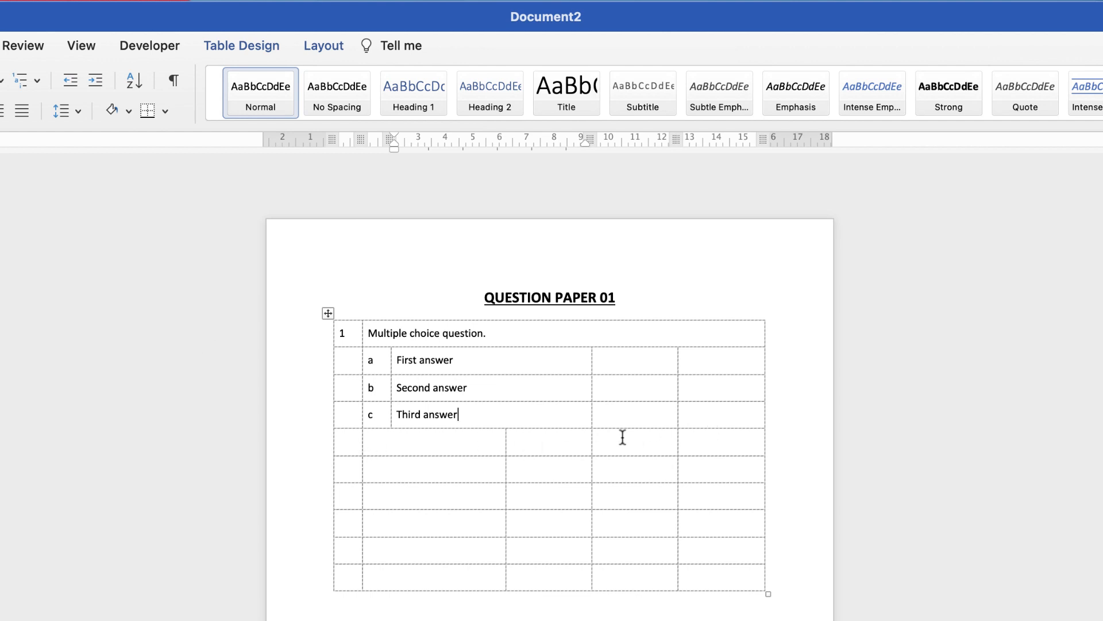
Step: Merge all cells of the row below the third answer into one cell
left_click_drag(688, 443, 347, 440)
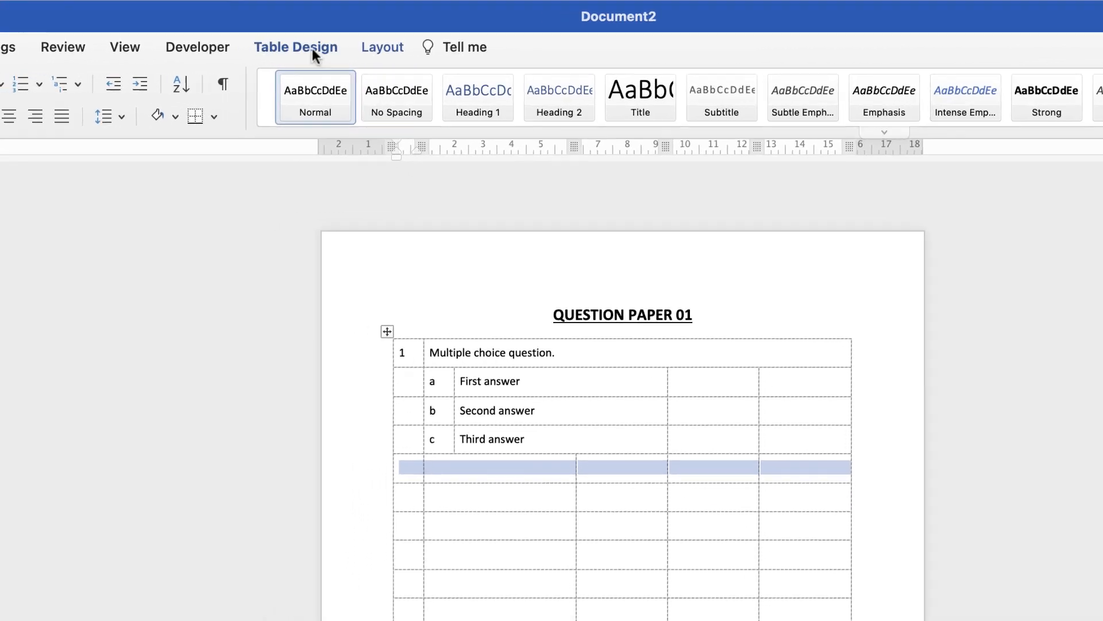
left_click(255, 50)
left_click(441, 51)
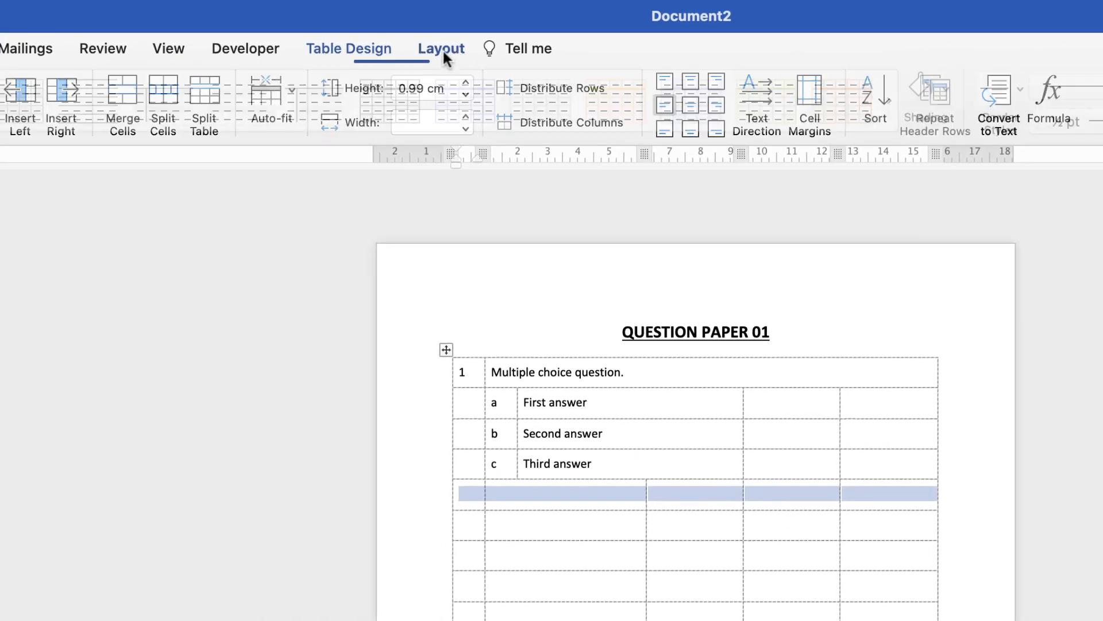
left_click(126, 101)
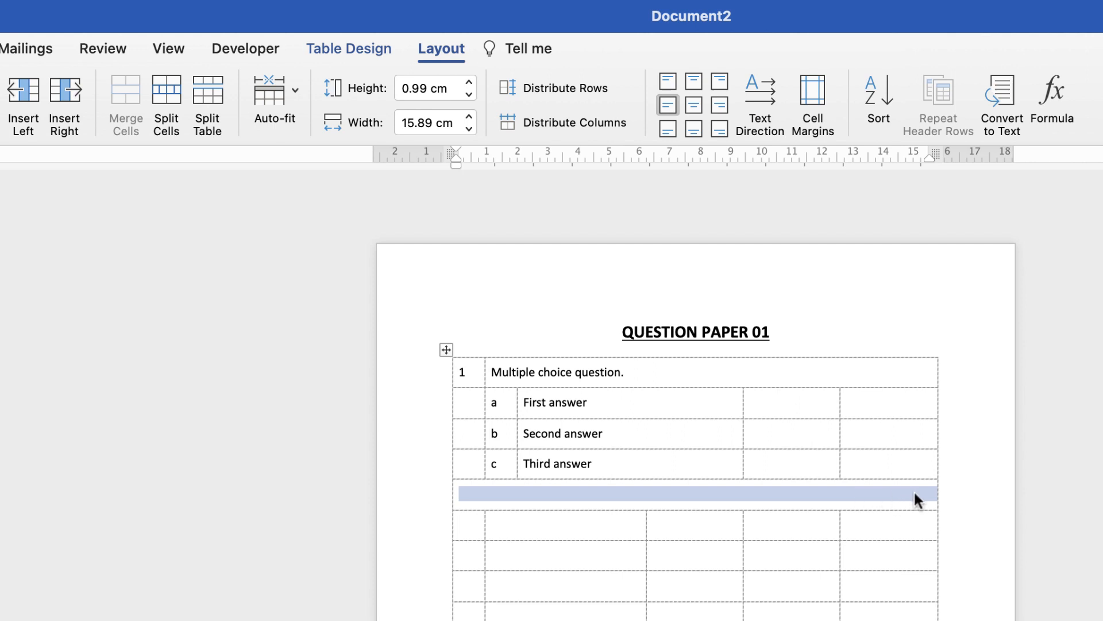
Step: Align the merged row below the answers centre-right and enter "3 Marks", following the example in Document1
key("super+grave")
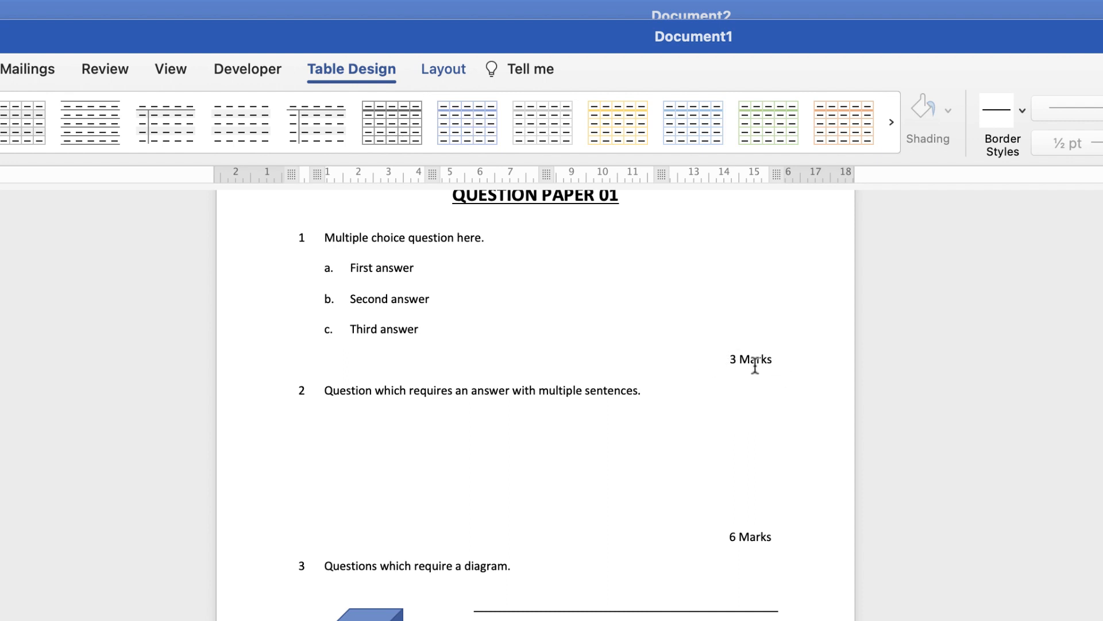
left_click(844, 10)
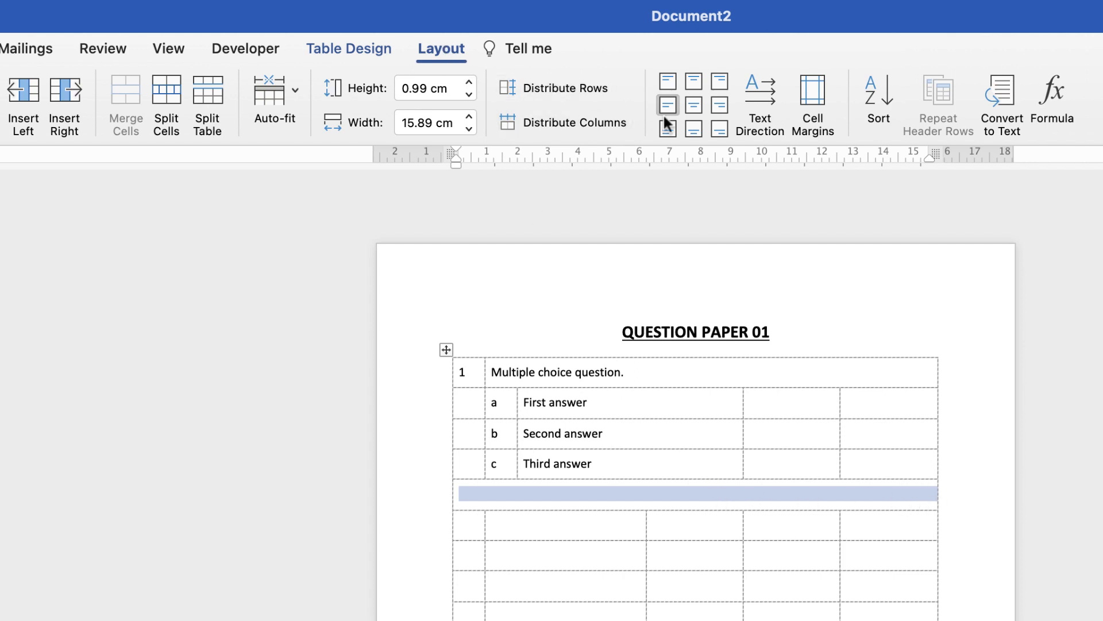
left_click(719, 102)
type("3 Marks")
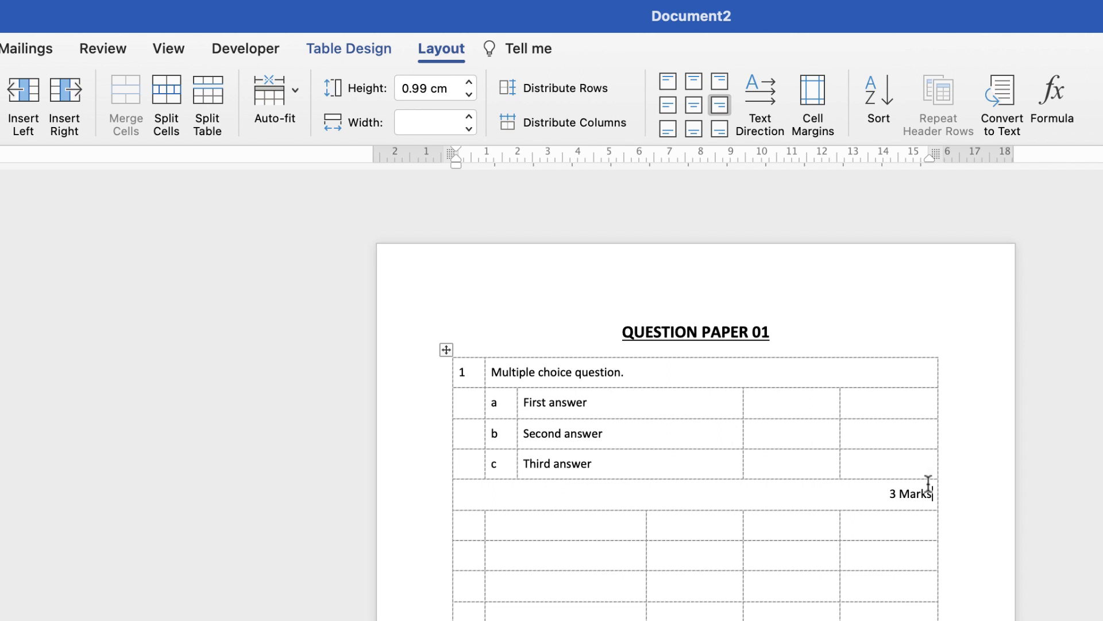
Step: Turn off View Gridlines for the table to preview the question paper without cell outlines
left_click(471, 527)
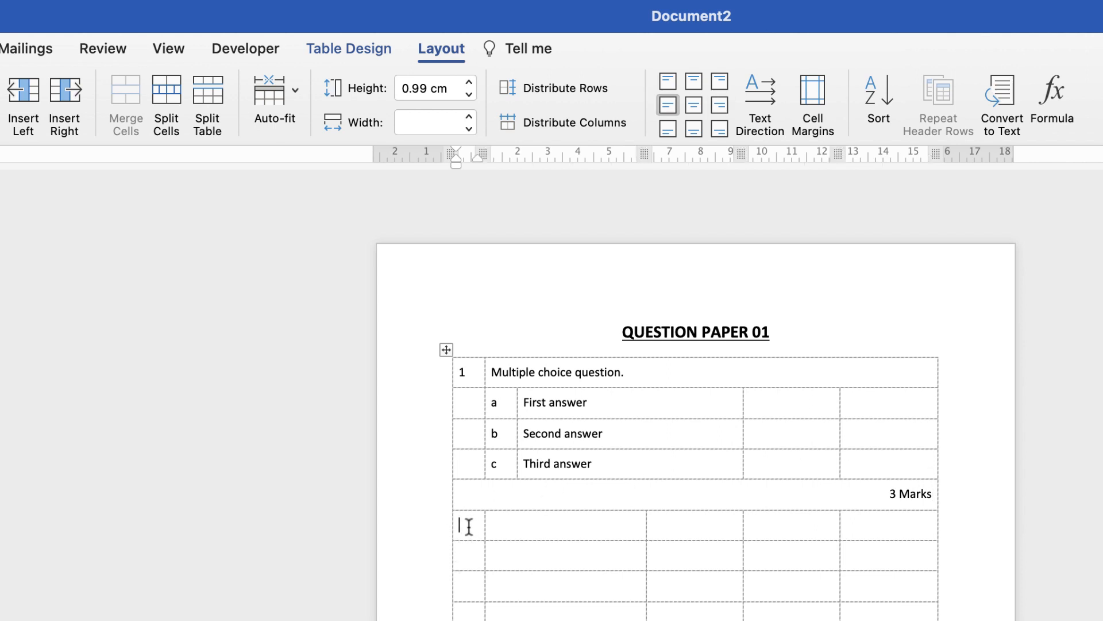
left_click(446, 349)
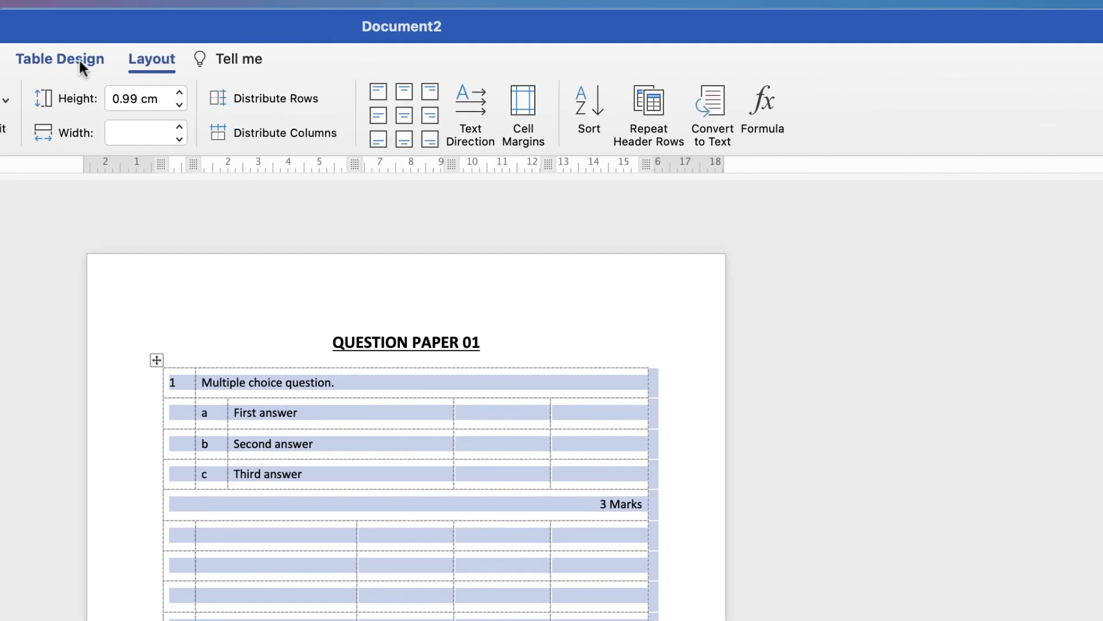
left_click(380, 49)
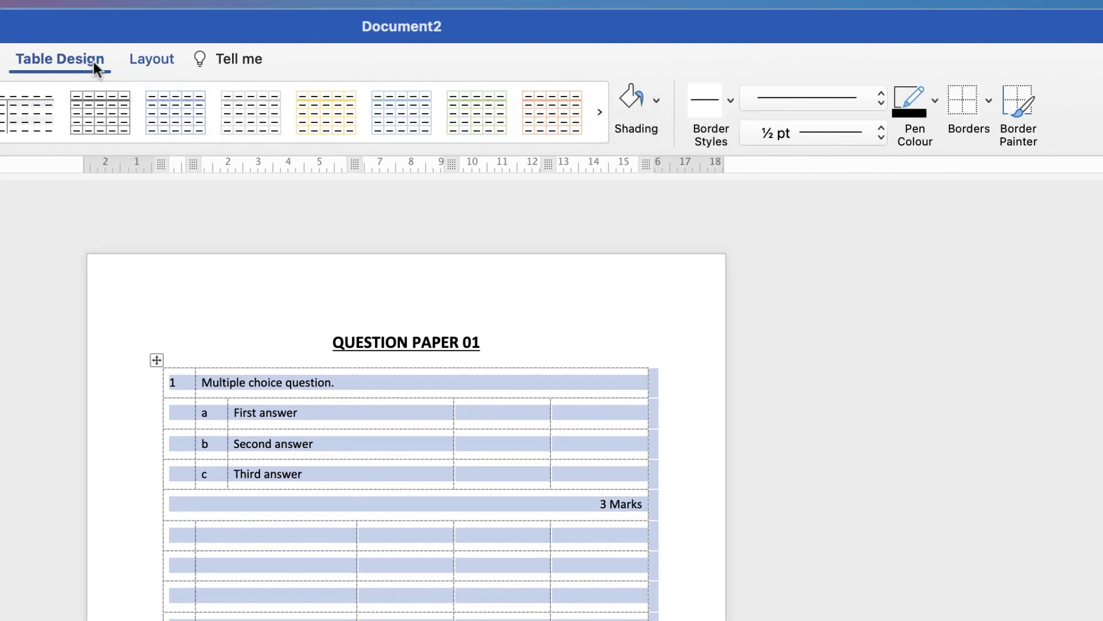
left_click(988, 102)
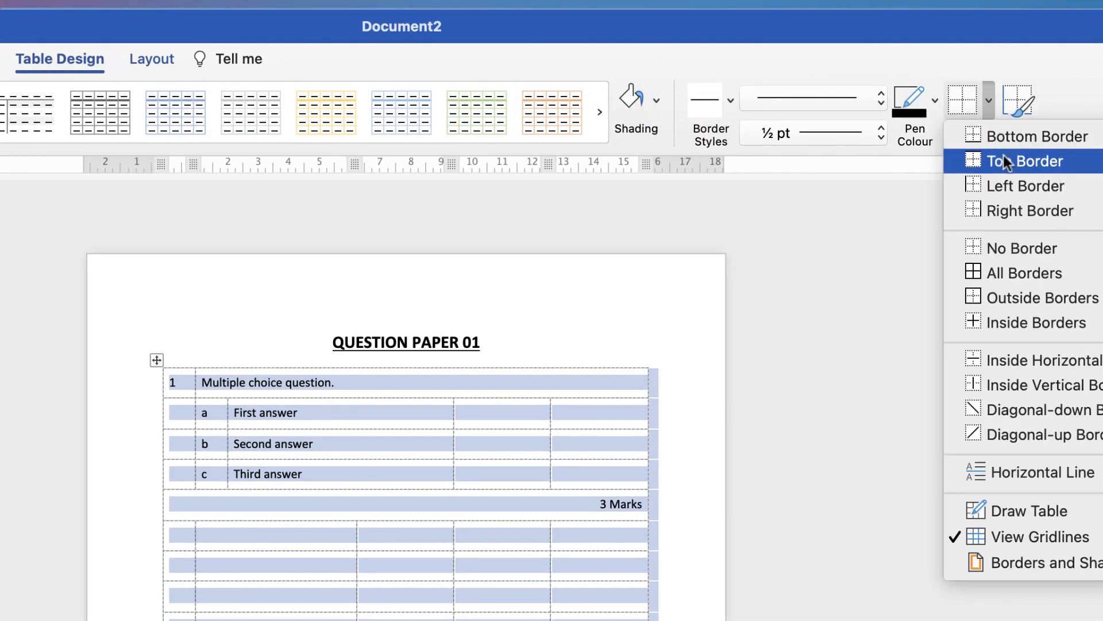
left_click(1056, 536)
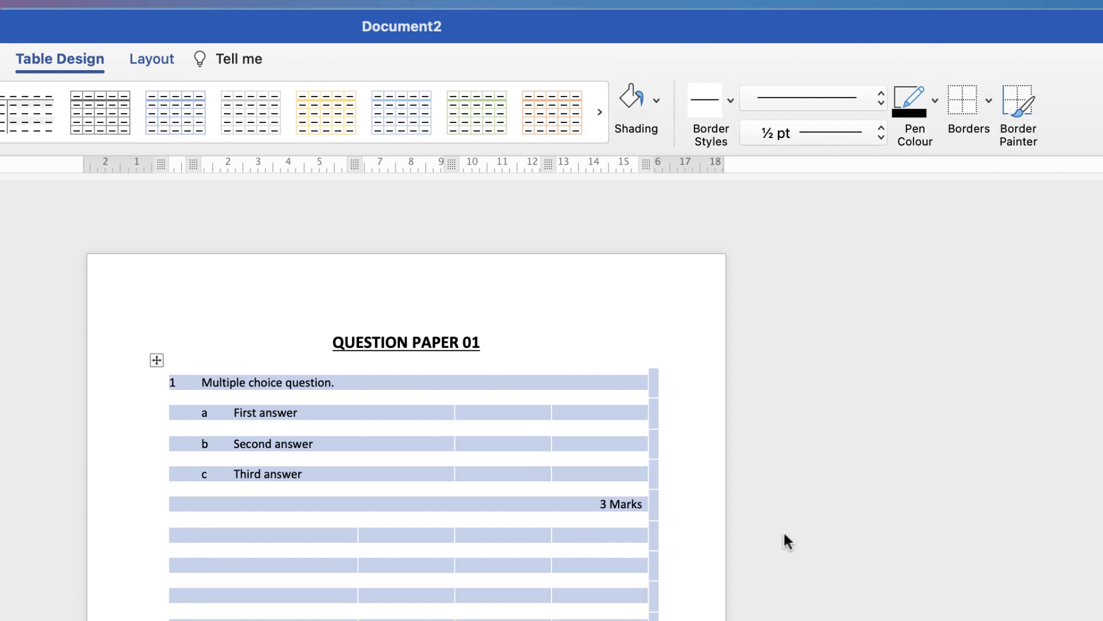
left_click(695, 519)
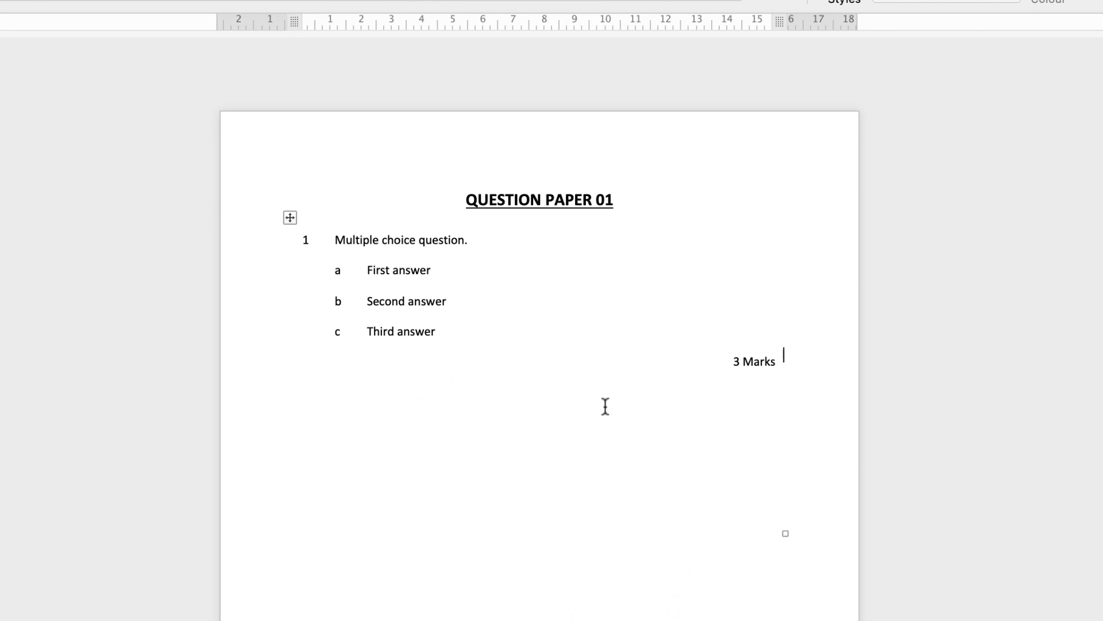
Step: Turn View Gridlines back on for the entire table
left_click(286, 218)
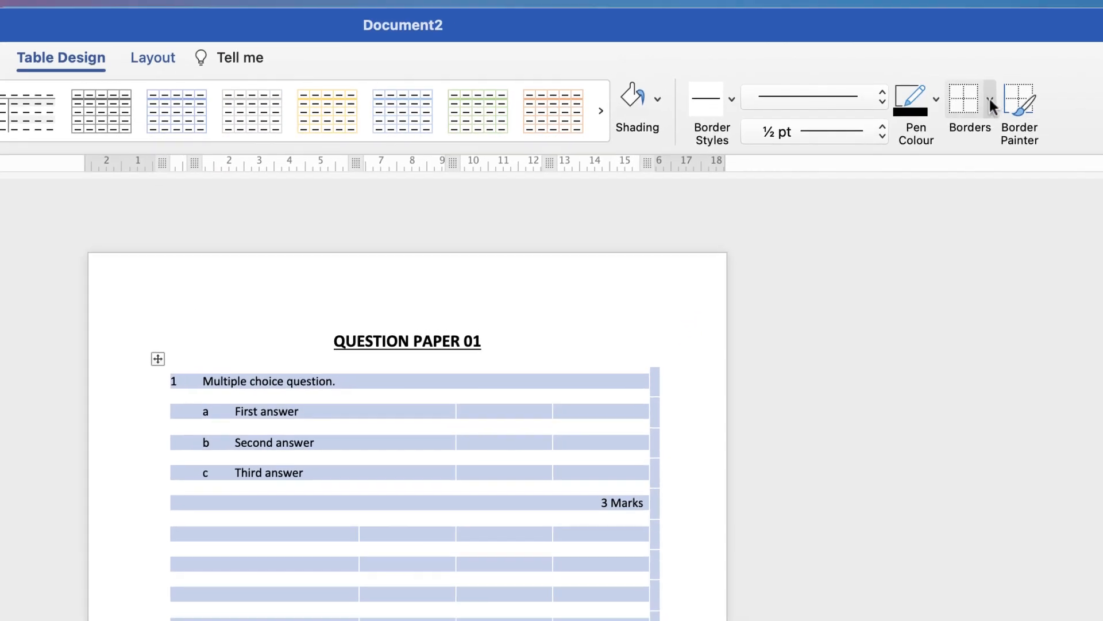
left_click(990, 105)
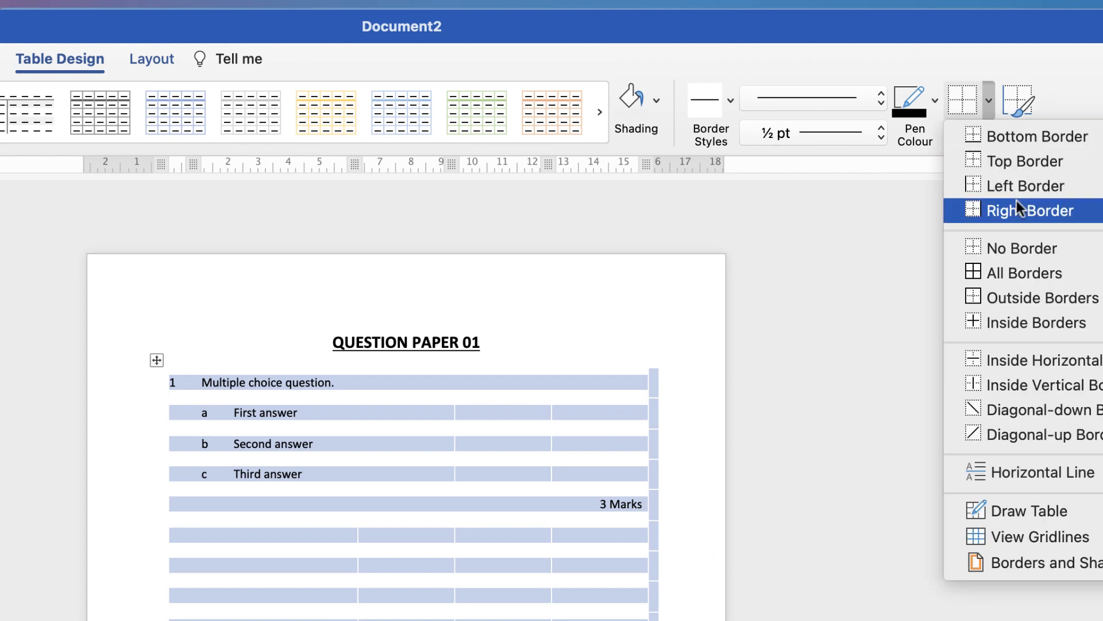
left_click(1043, 538)
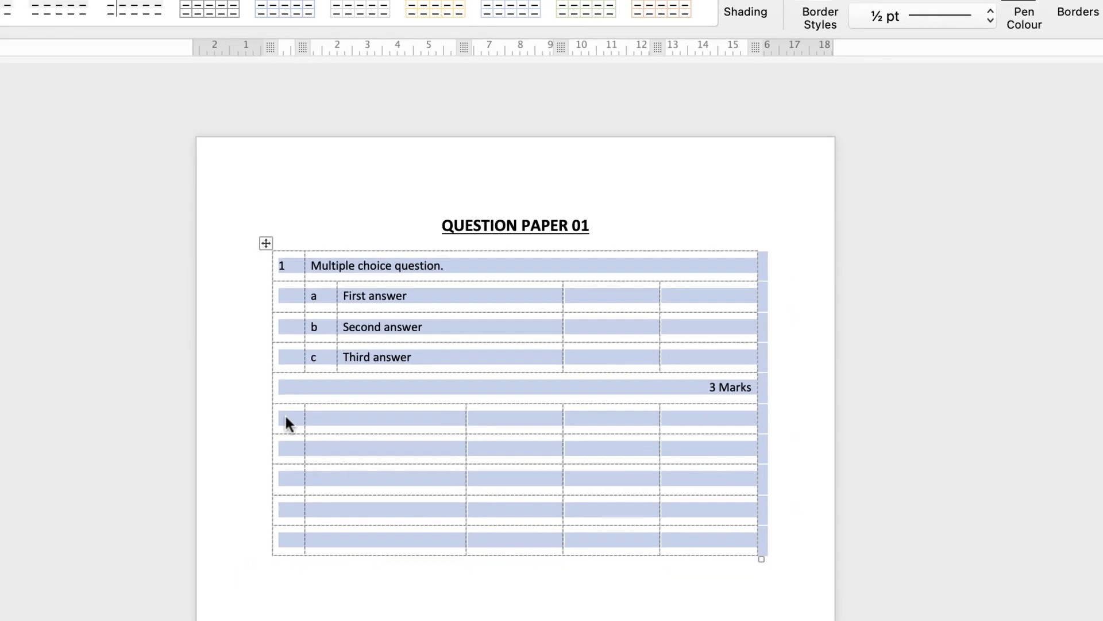
Step: Add question 2 below the marks row, reading "Question which requires an answer with multiple sentences." in one cell merged from the four beside its number
left_click(179, 541)
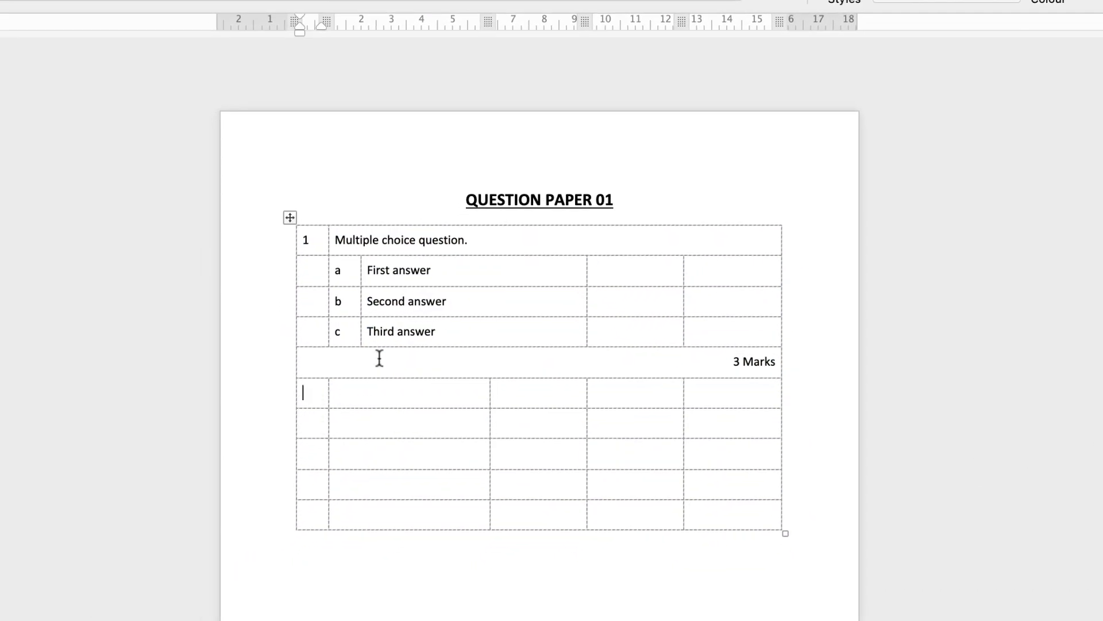
type("2")
left_click_drag(432, 393, 732, 397)
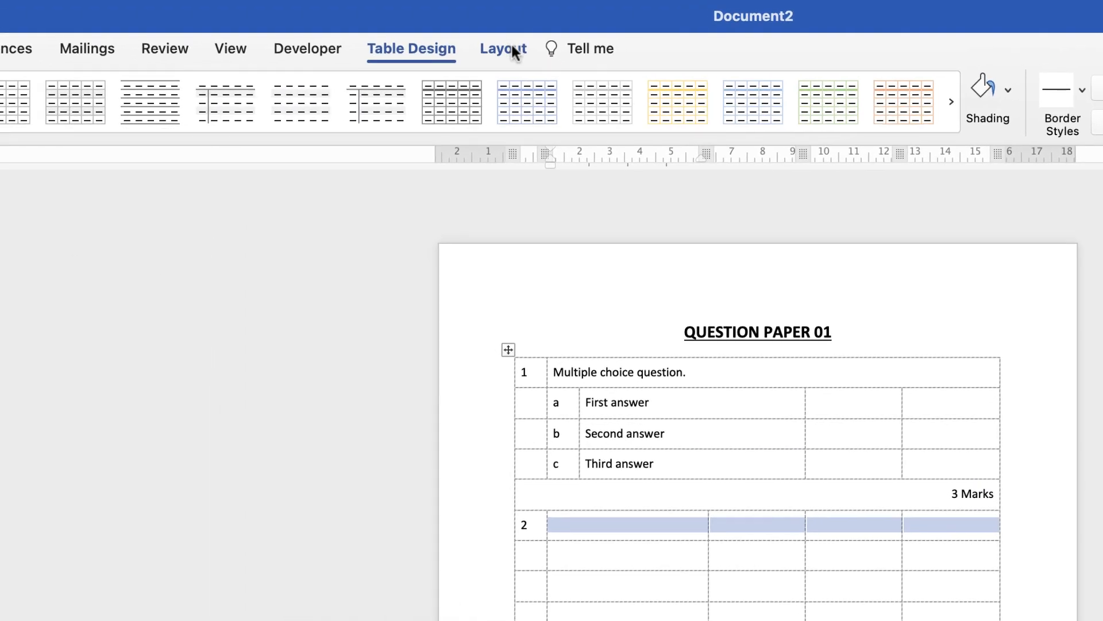
left_click(454, 20)
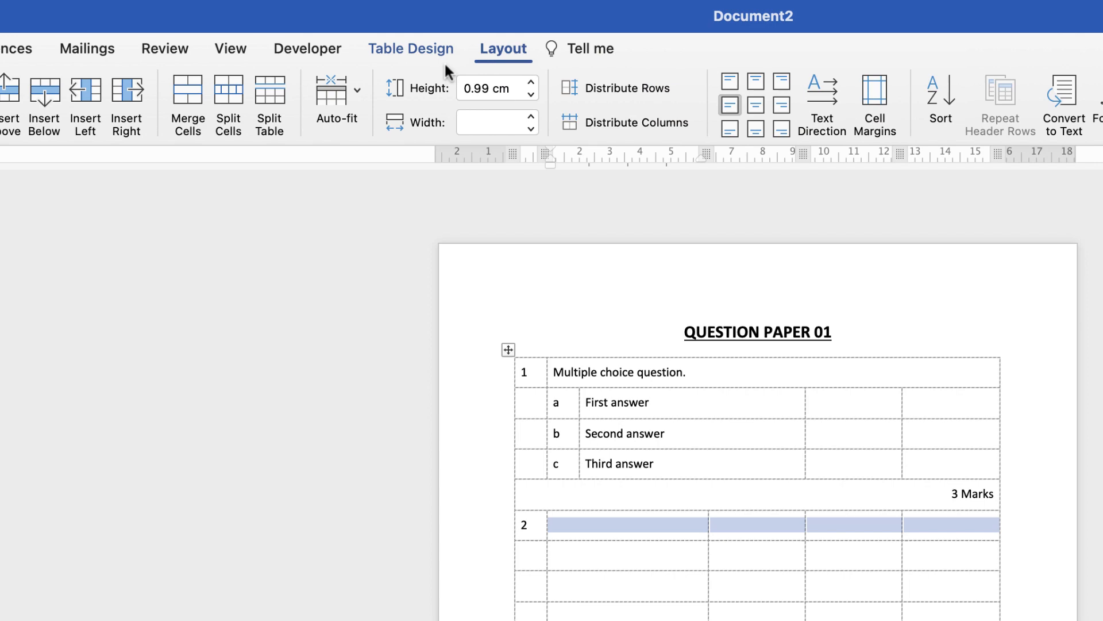
left_click(187, 104)
left_click(661, 525)
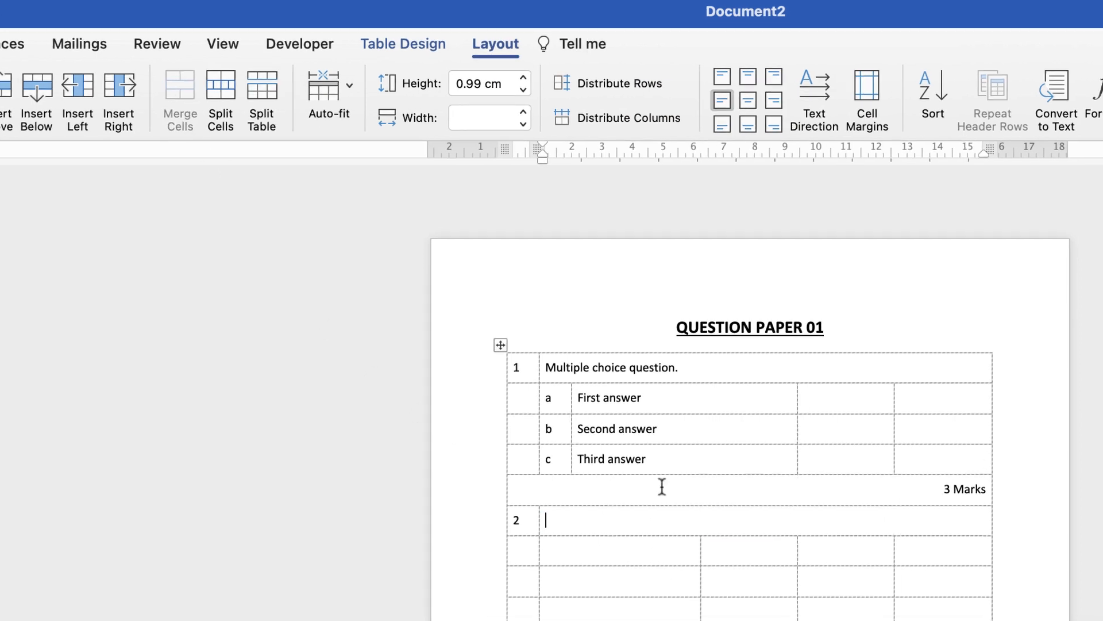
type("Question which requires an answer with multiple sentences.")
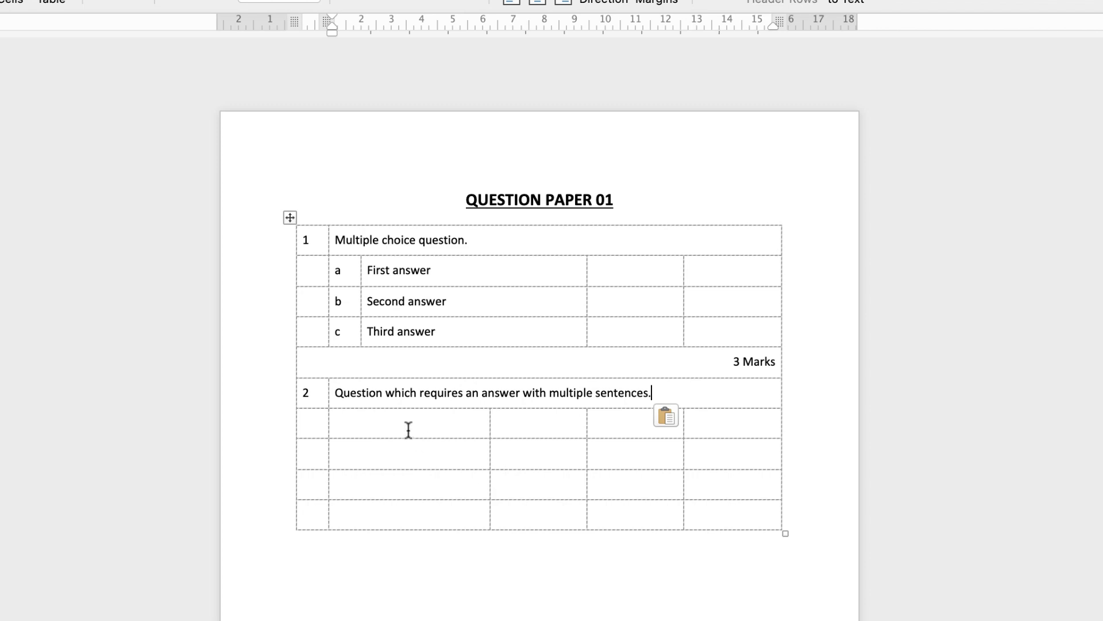
Step: Merge all cells of the three rows directly below question 2 into one large answer cell
left_click_drag(404, 423, 714, 461)
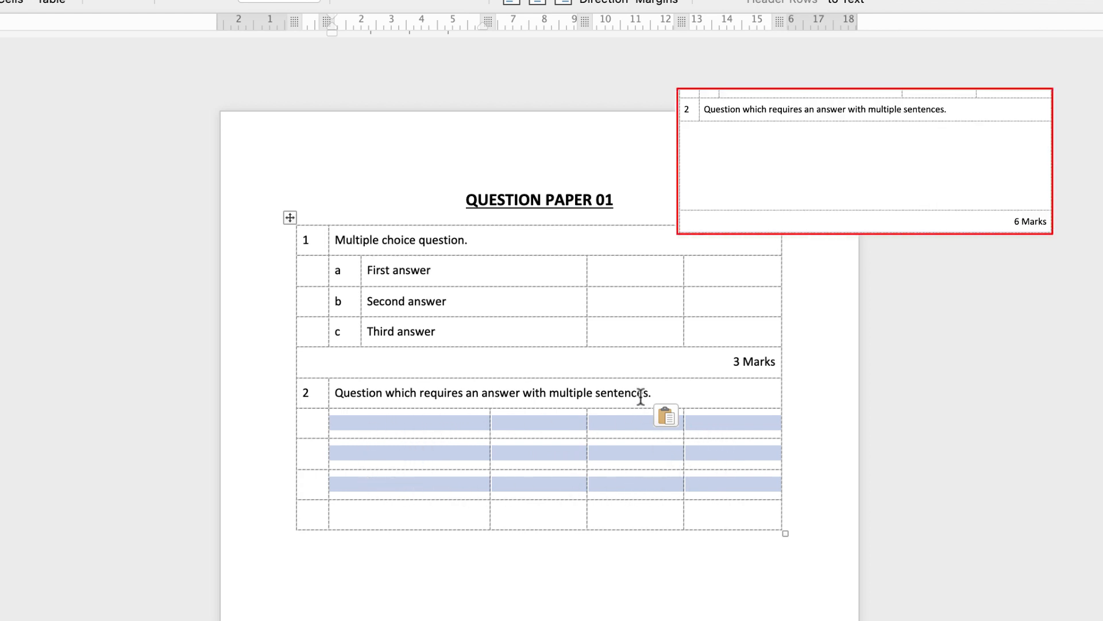
left_click_drag(714, 482, 322, 427)
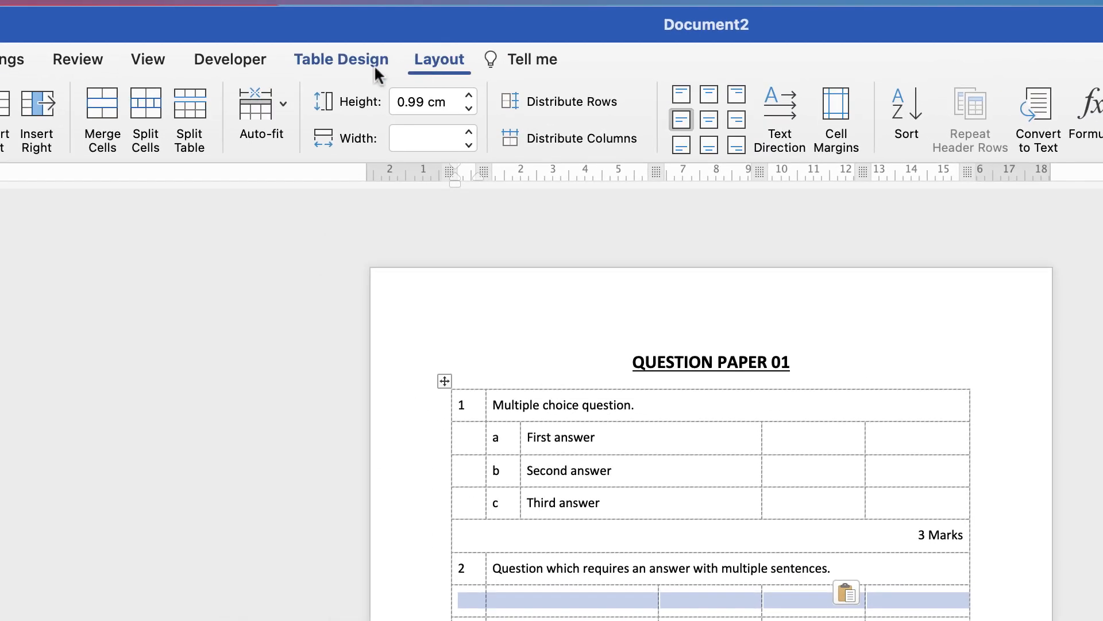
left_click(99, 115)
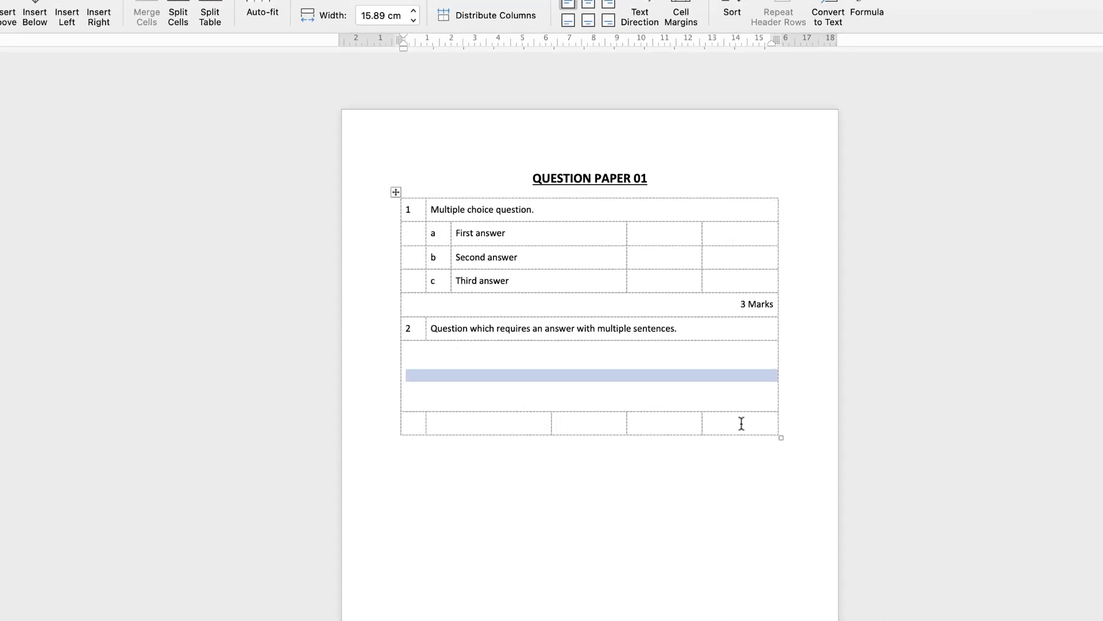
Step: Add ten empty rows to the end of the question table
left_click(656, 294)
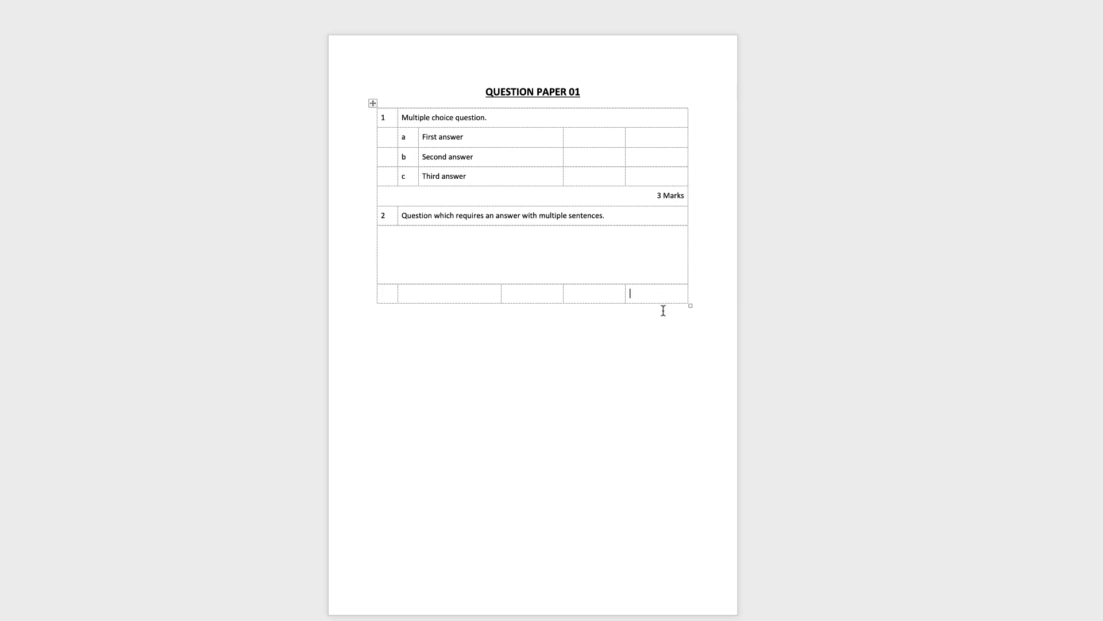
key("Tab")
key("Tab")
left_click(658, 334)
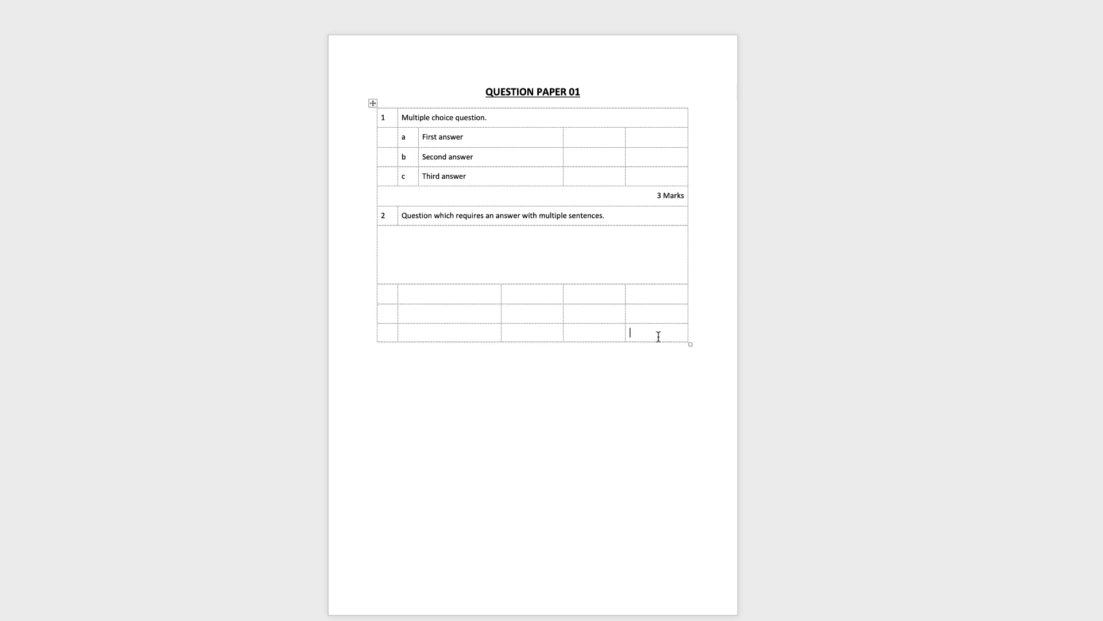
key("Tab")
left_click(658, 352)
key("Tab")
left_click(659, 373)
key("Tab")
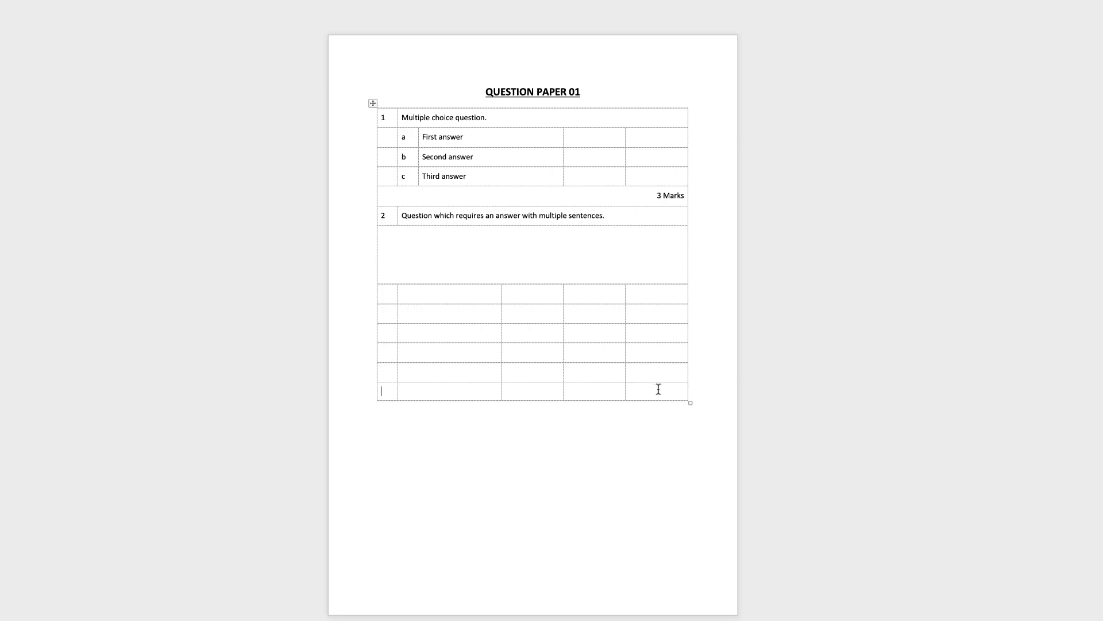
key("Tab")
left_click(659, 411)
key("Tab")
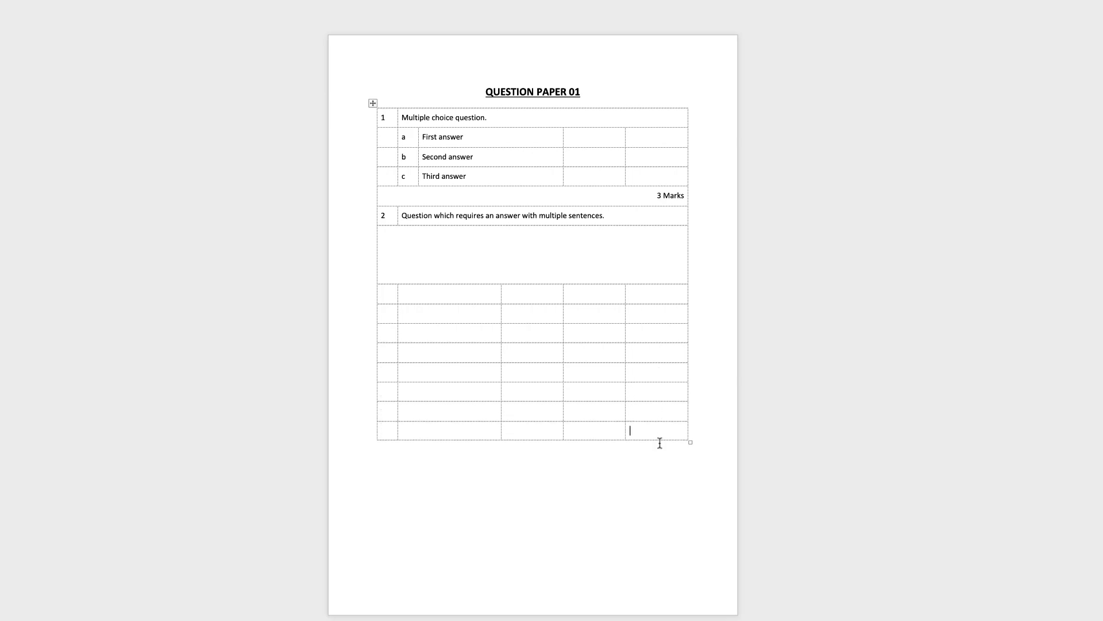
key("Tab")
left_click(660, 450)
key("Tab")
key("Tab")
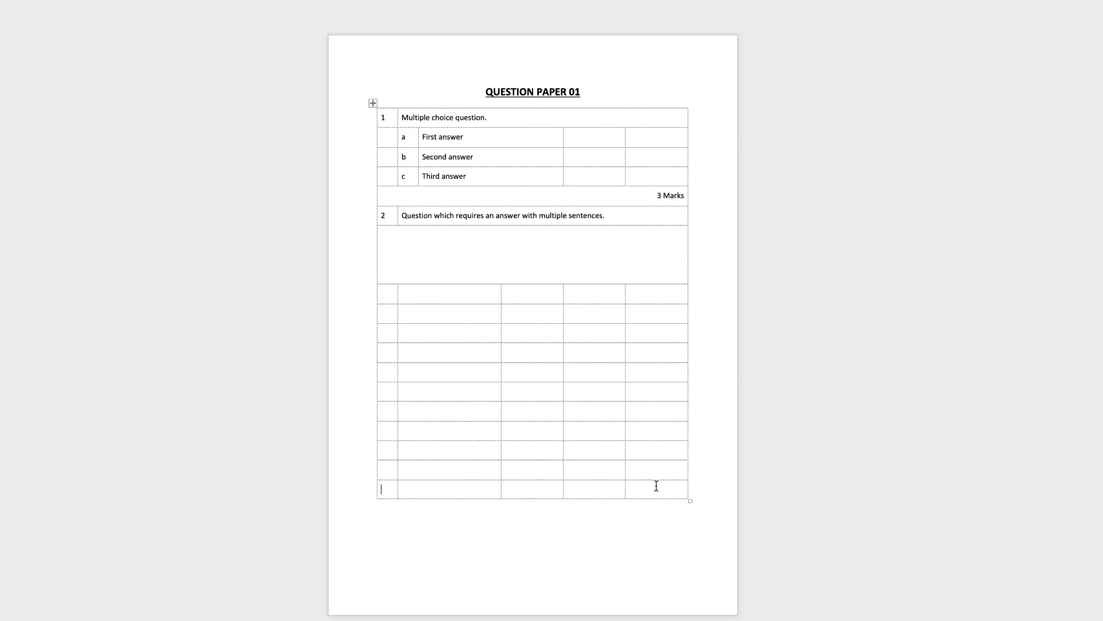
Step: Enter "2 Marks" in the last cell of the row below question 2's answer area and align it centre-right
left_click(662, 292)
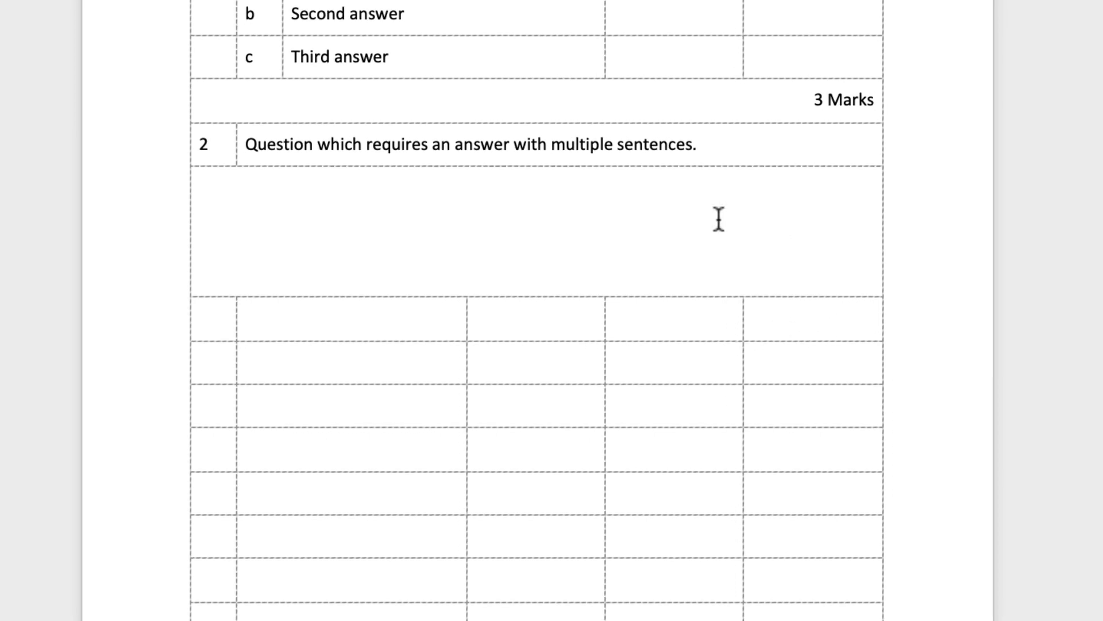
type("2 Marka")
key("BackSpace")
type("s")
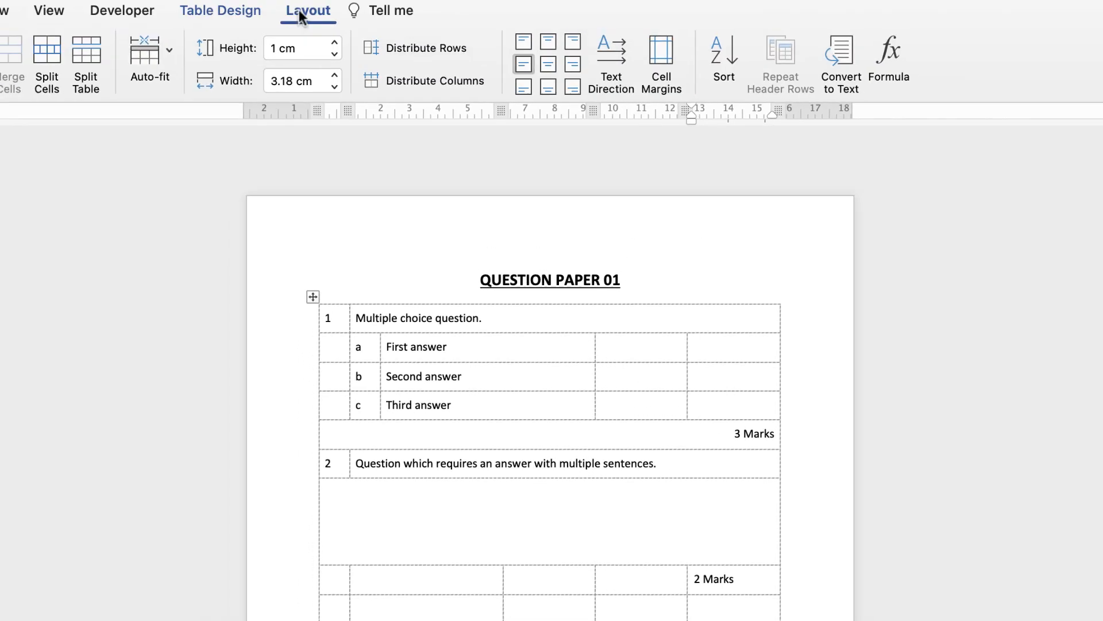
left_click(573, 64)
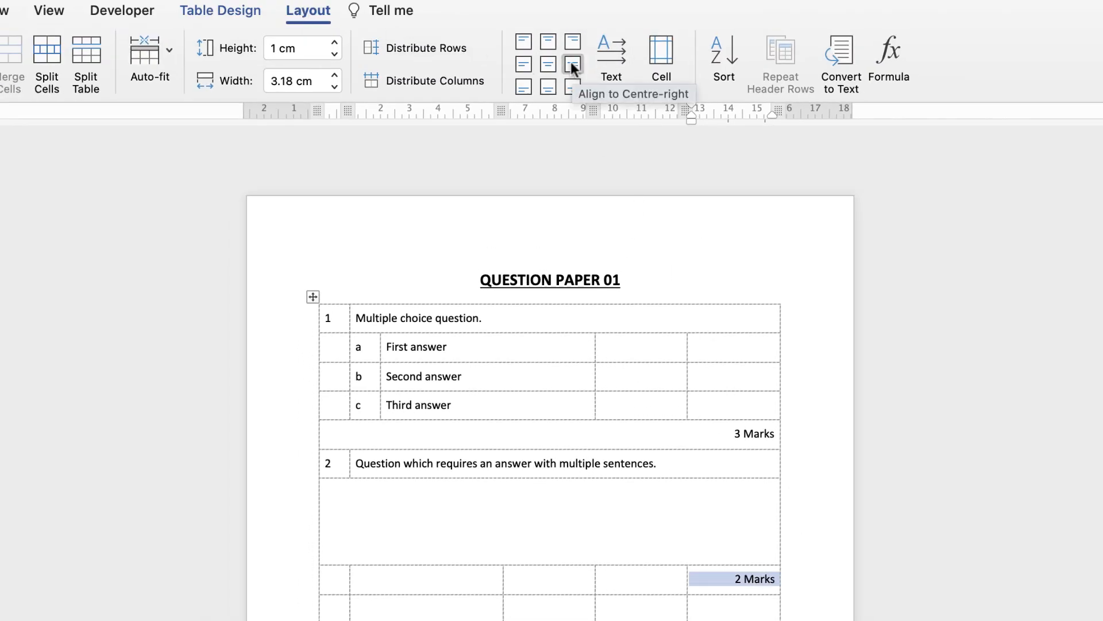
Step: Add question 3 below the 2 Marks row, reading "Questions which require a diagram." in one cell merged from the four beside its number
left_click(328, 611)
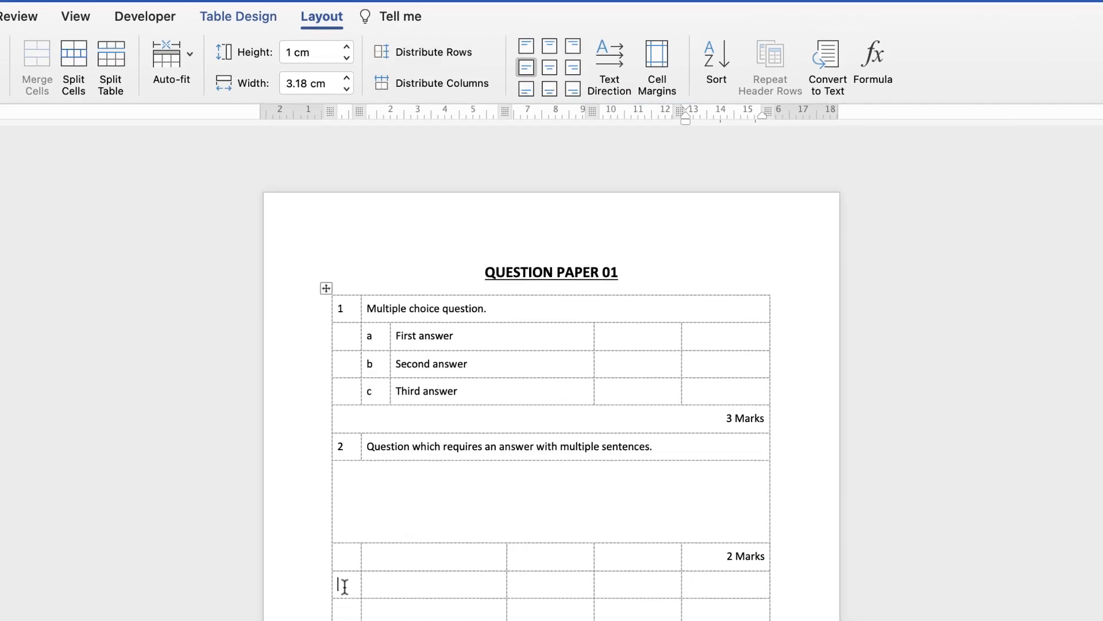
type("3")
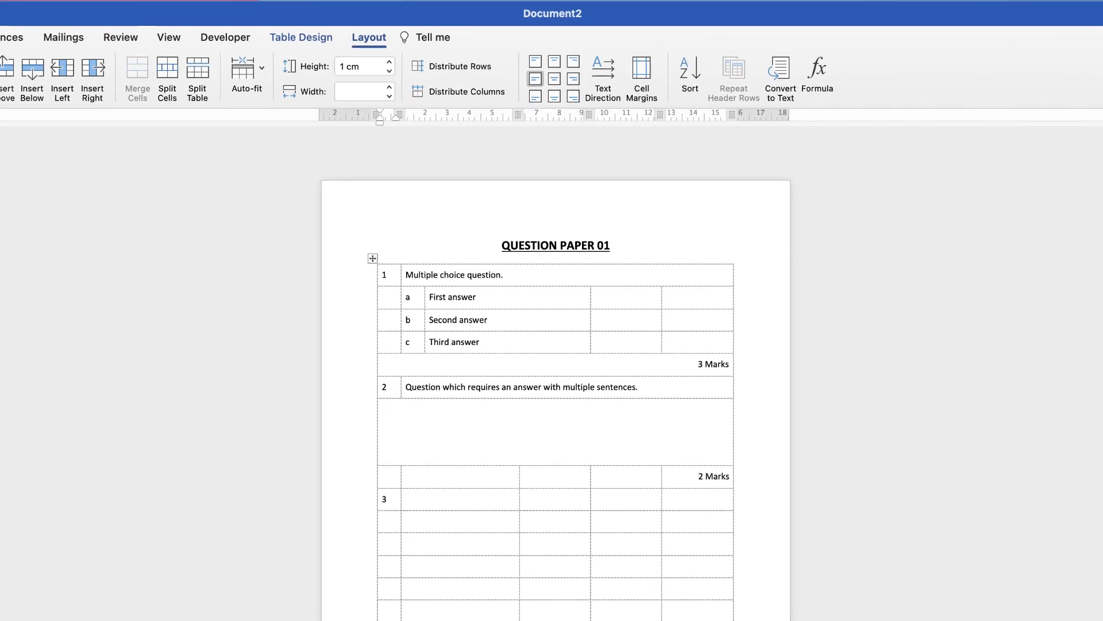
left_click_drag(415, 499, 698, 499)
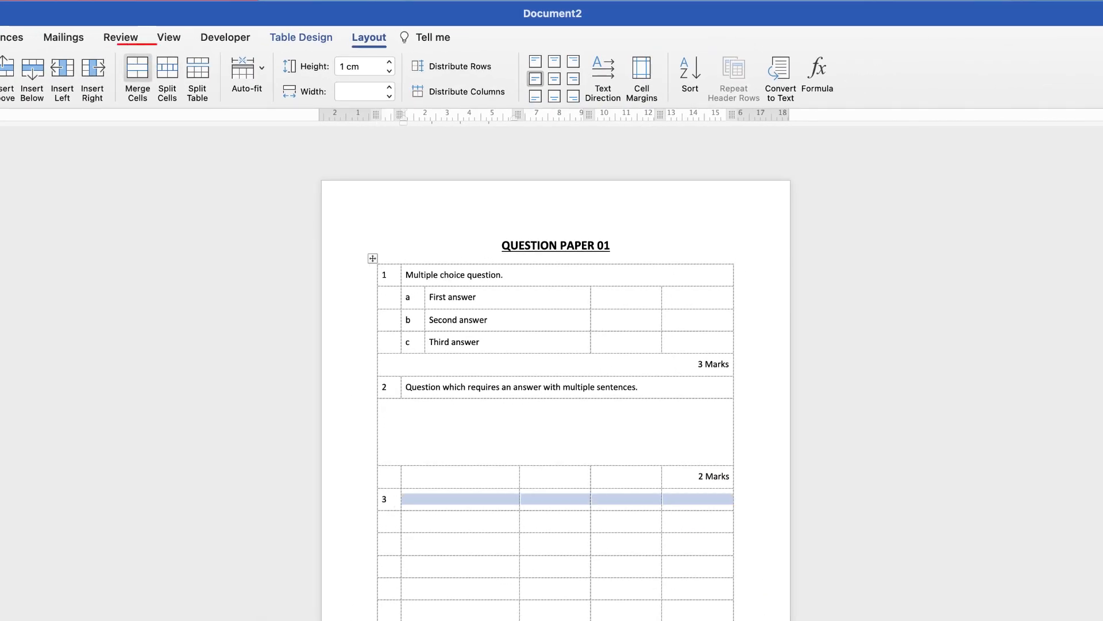
left_click(138, 74)
left_click(552, 499)
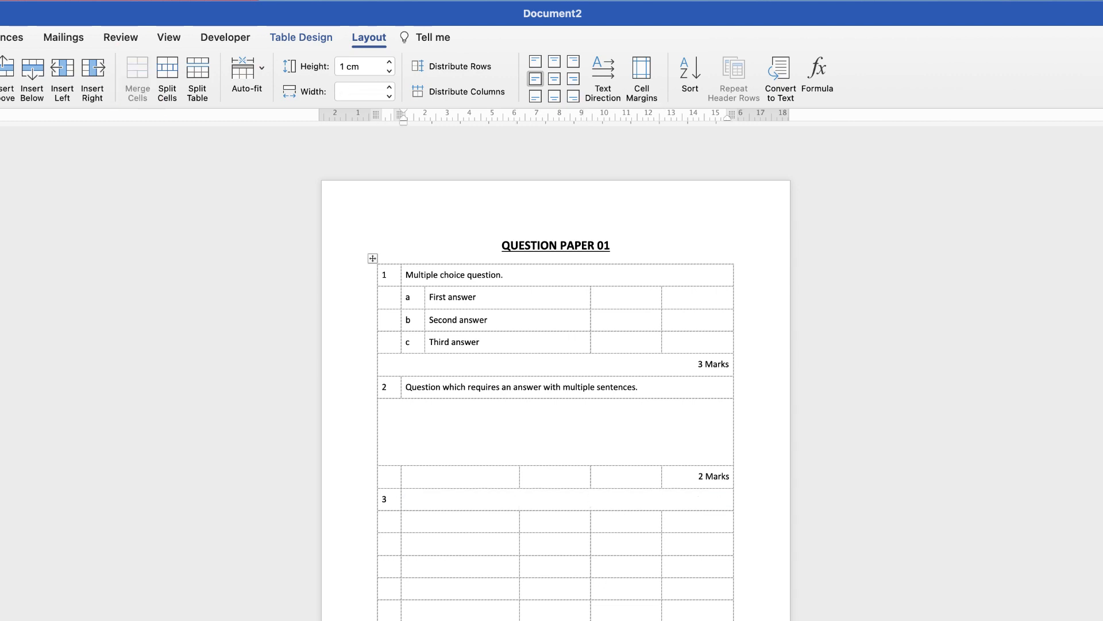
type("Questions which require a diagram.")
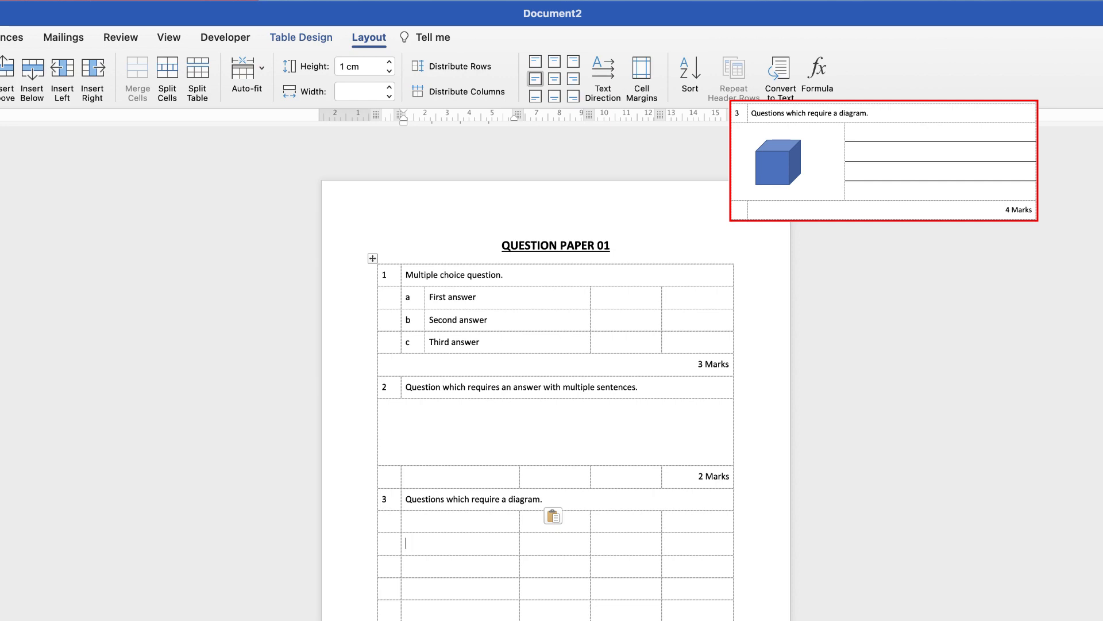
Step: Merge the first three columns of the three rows below question 3 into one cell for the diagram
left_click_drag(385, 522, 553, 544)
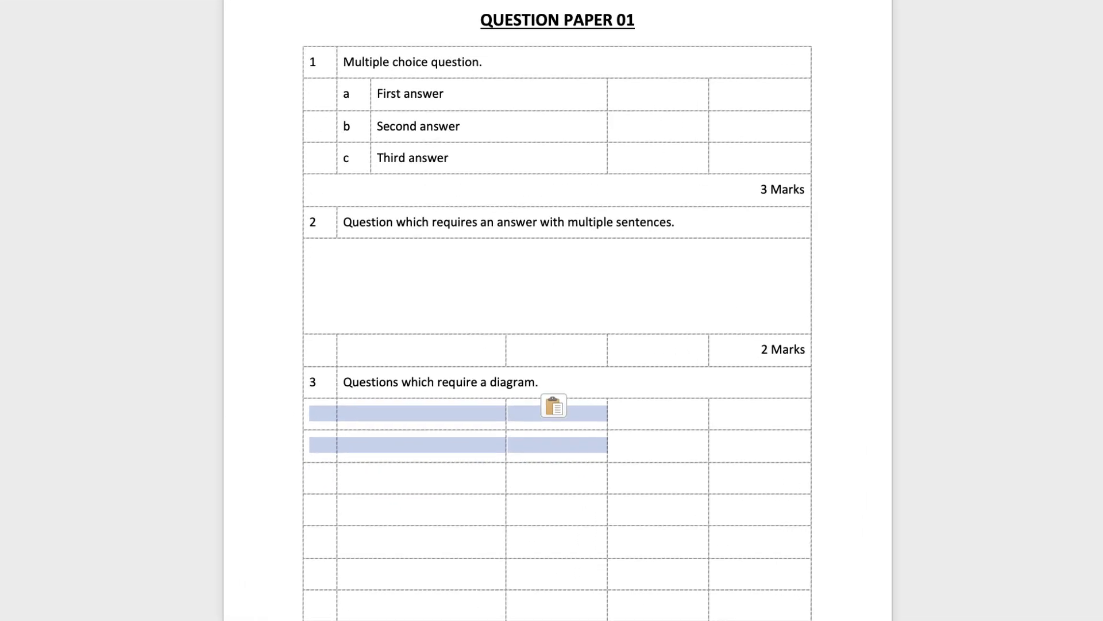
left_click_drag(557, 445, 557, 477)
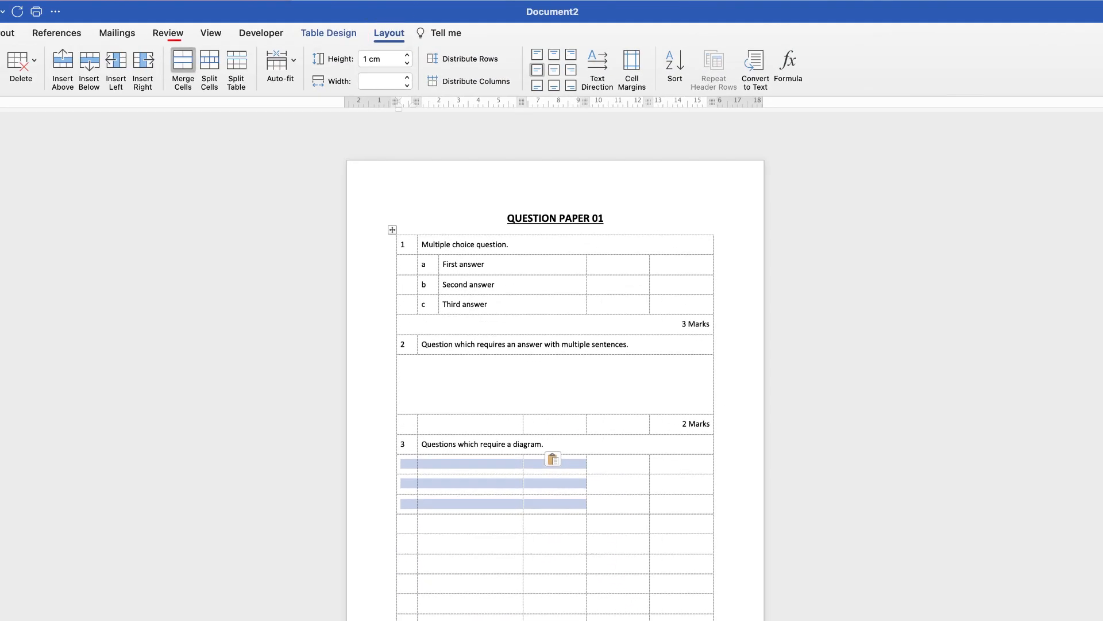
left_click(182, 70)
left_click(493, 484)
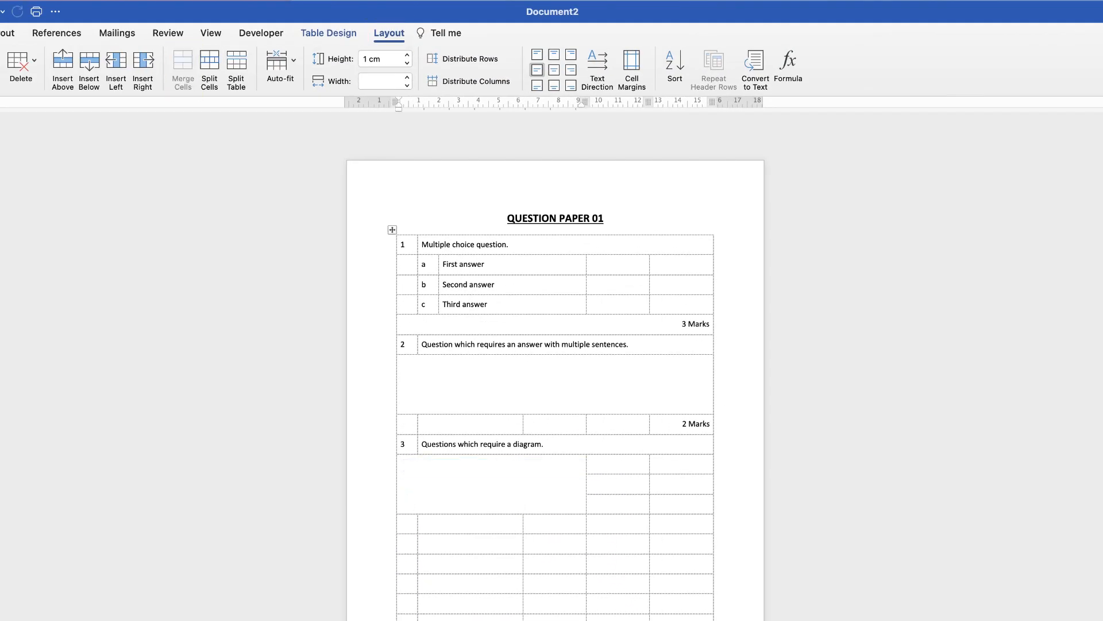
Step: Insert a Cube shape from Basic Shapes, drawn small inside the merged diagram cell of question 3
left_click(63, 49)
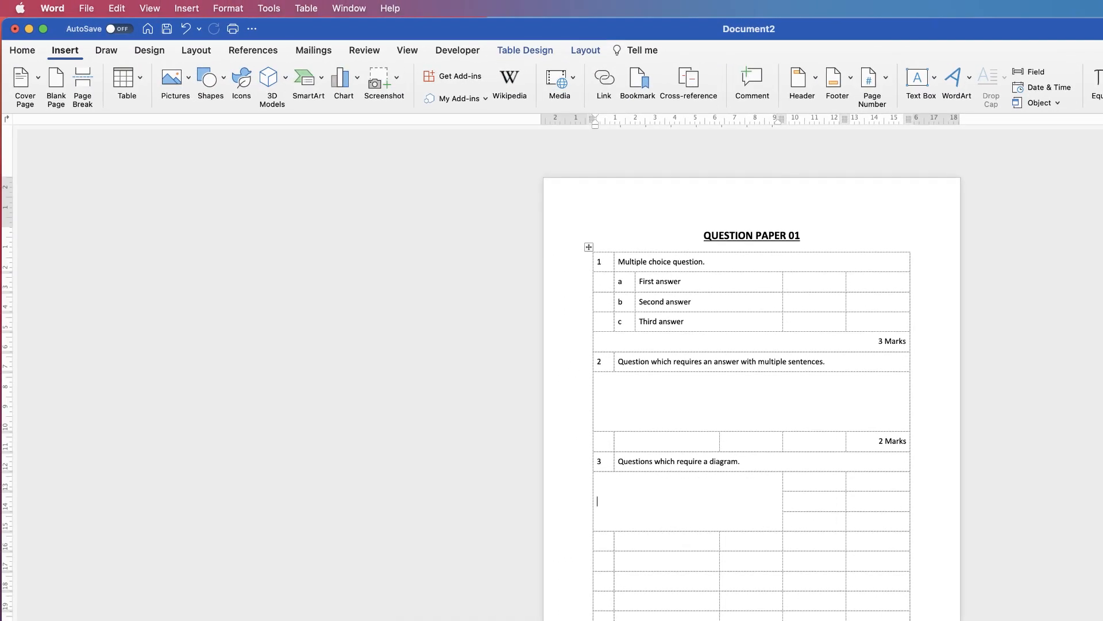
left_click(210, 77)
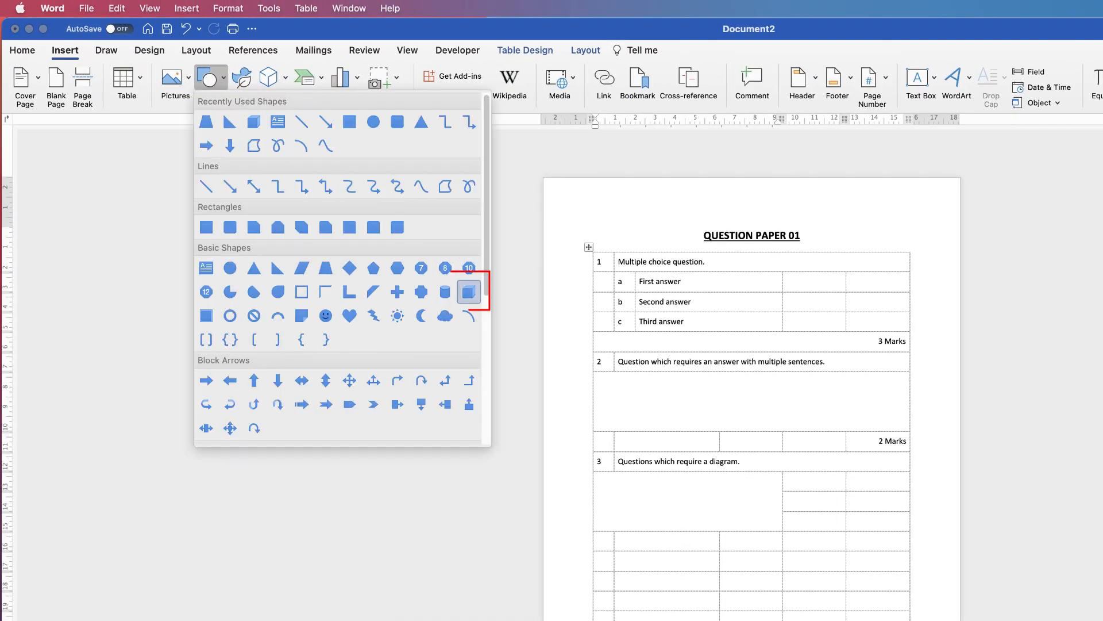
left_click(469, 292)
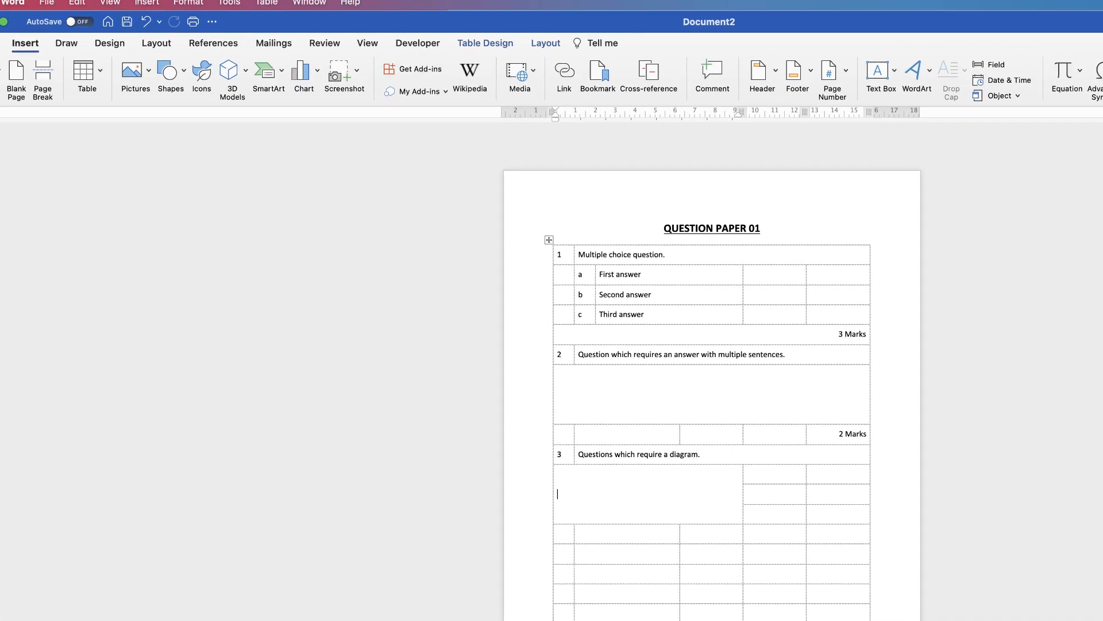
left_click_drag(630, 486, 674, 529)
left_click_drag(452, 490, 453, 490)
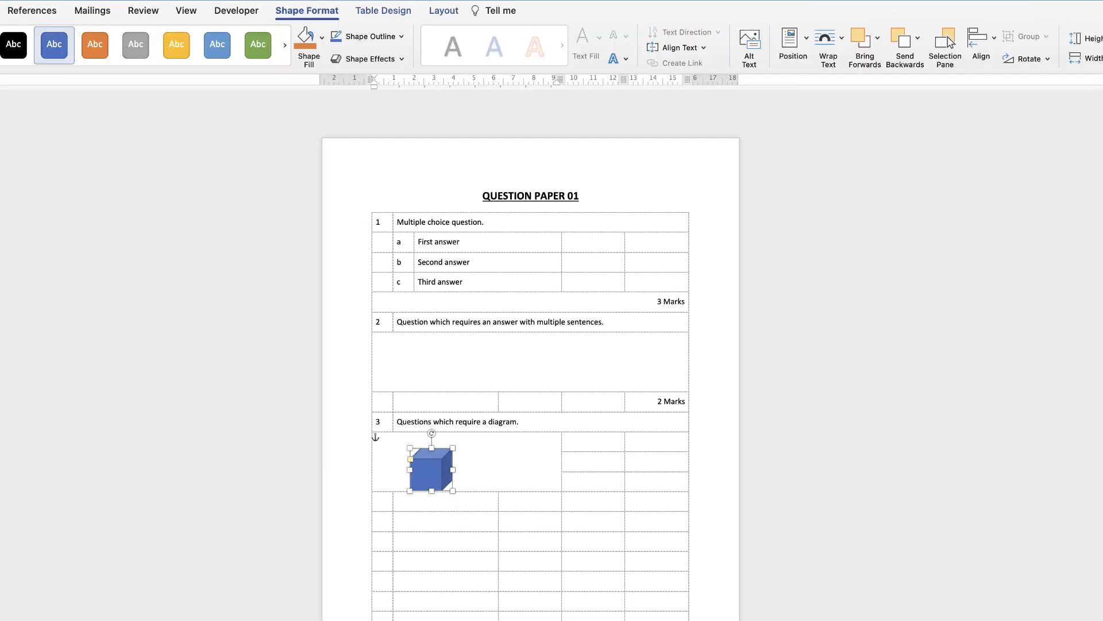
Step: Nudge the cube slightly up and to the right so it sits centrally in the diagram cell
key("Up")
key("Up")
key("Right")
key("Right")
key("Right")
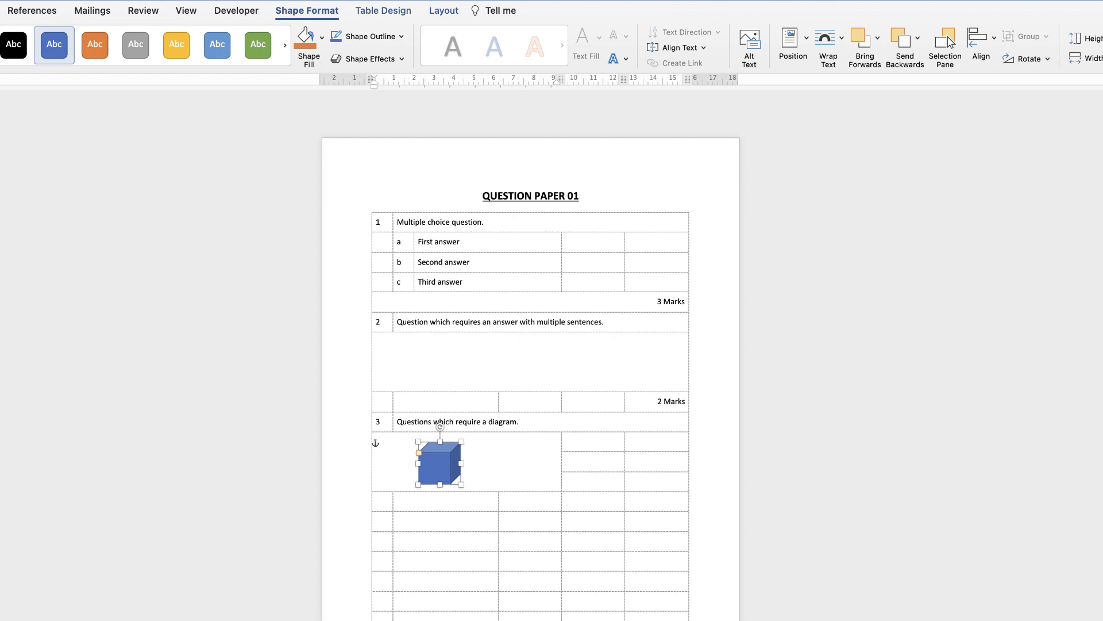
key("Right")
key("Right")
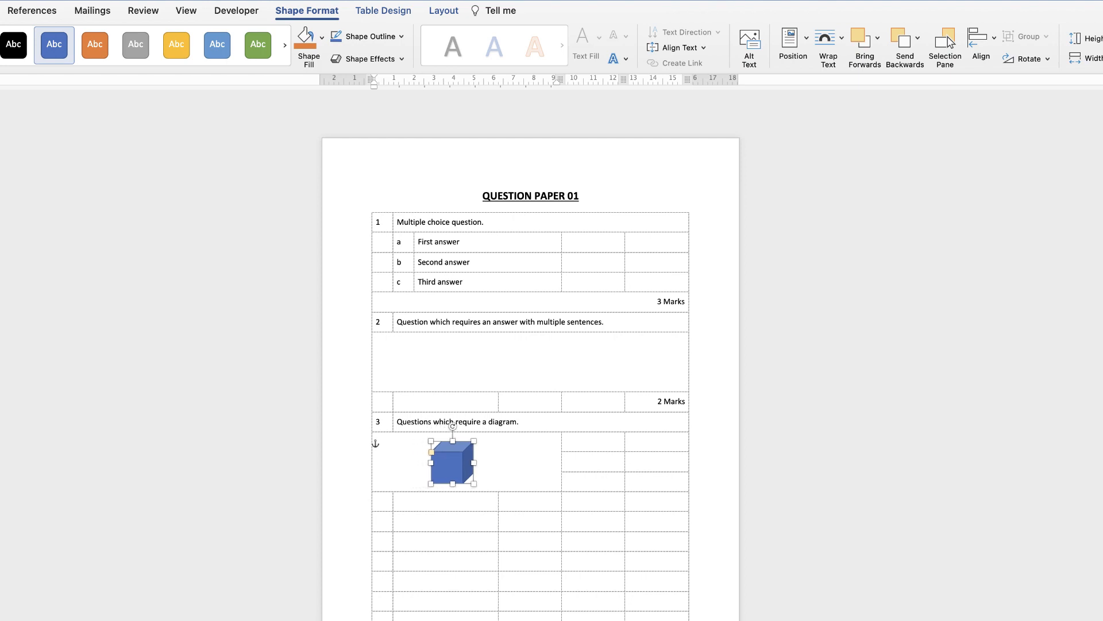
Step: Merge the two cells in the first row beside the cube into a single cell
left_click(630, 441)
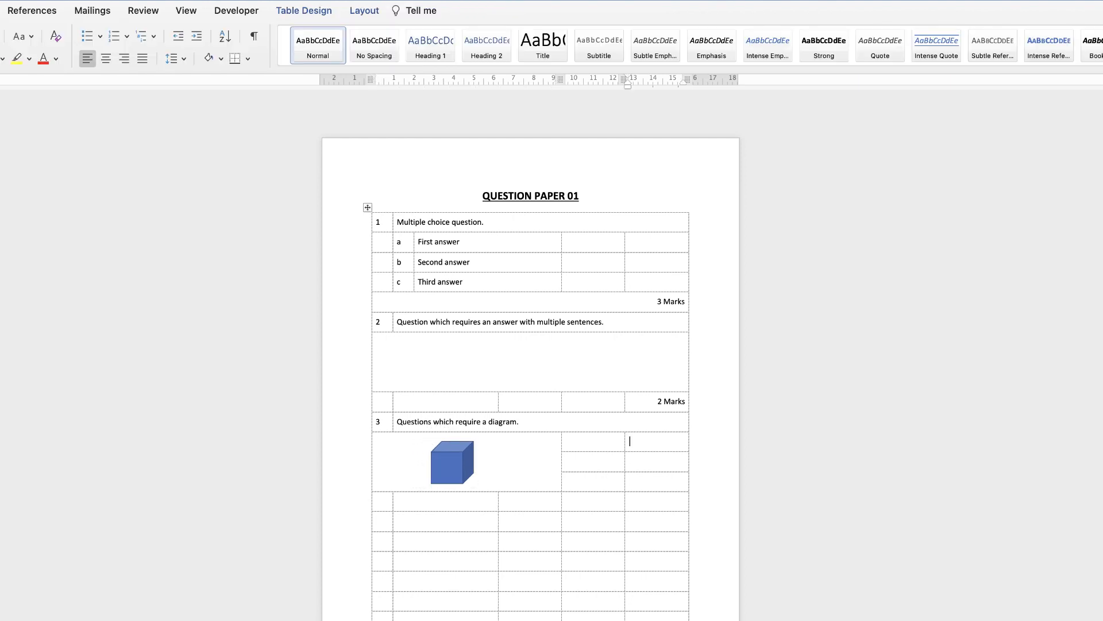
key("shift+Left")
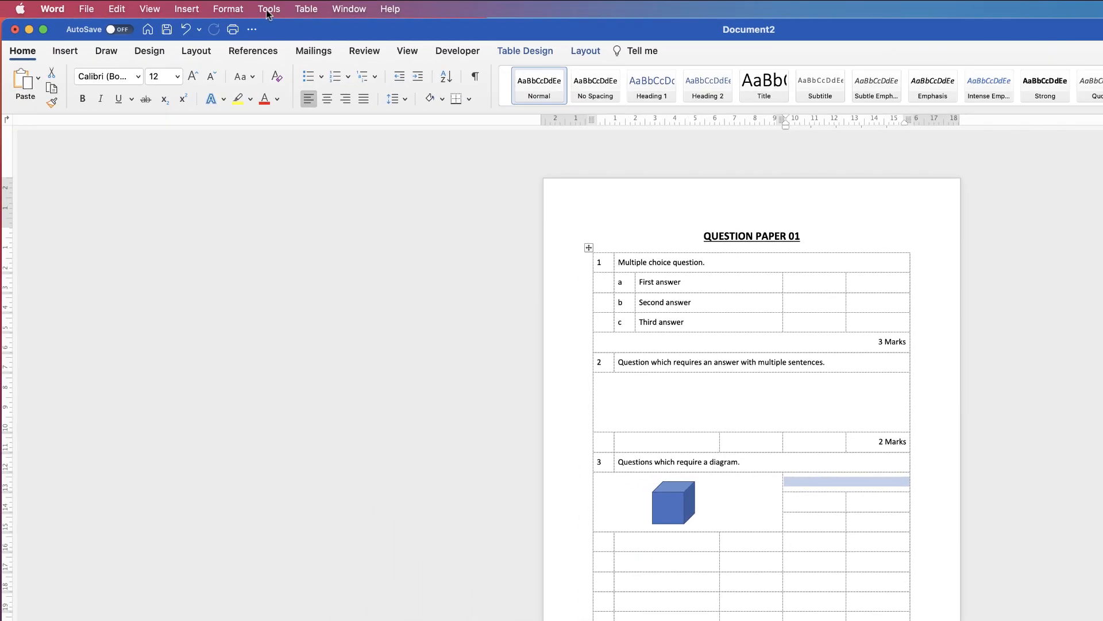
Step: Open the keyboard customisation settings and select the TableMergeCells command in the Table category by searching for "merge"
left_click(267, 11)
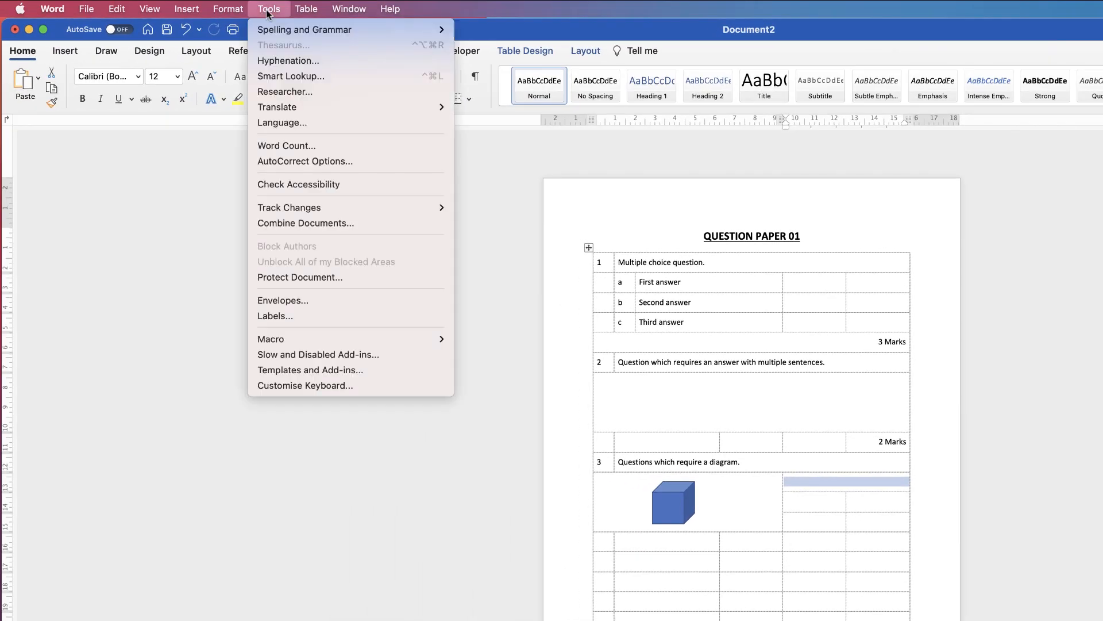
left_click(322, 386)
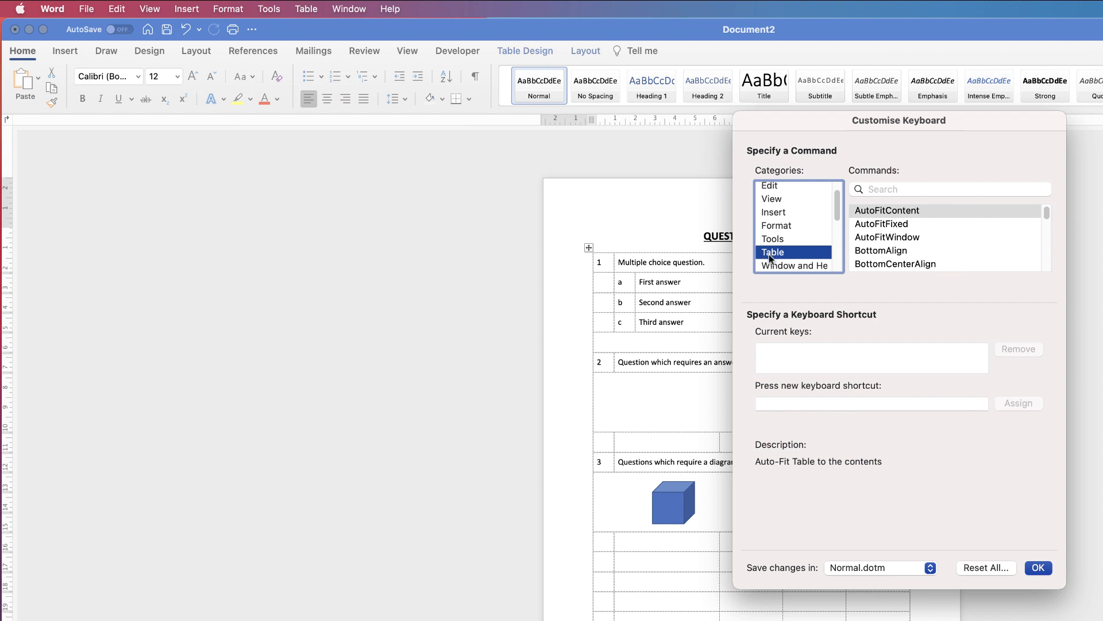
left_click(885, 188)
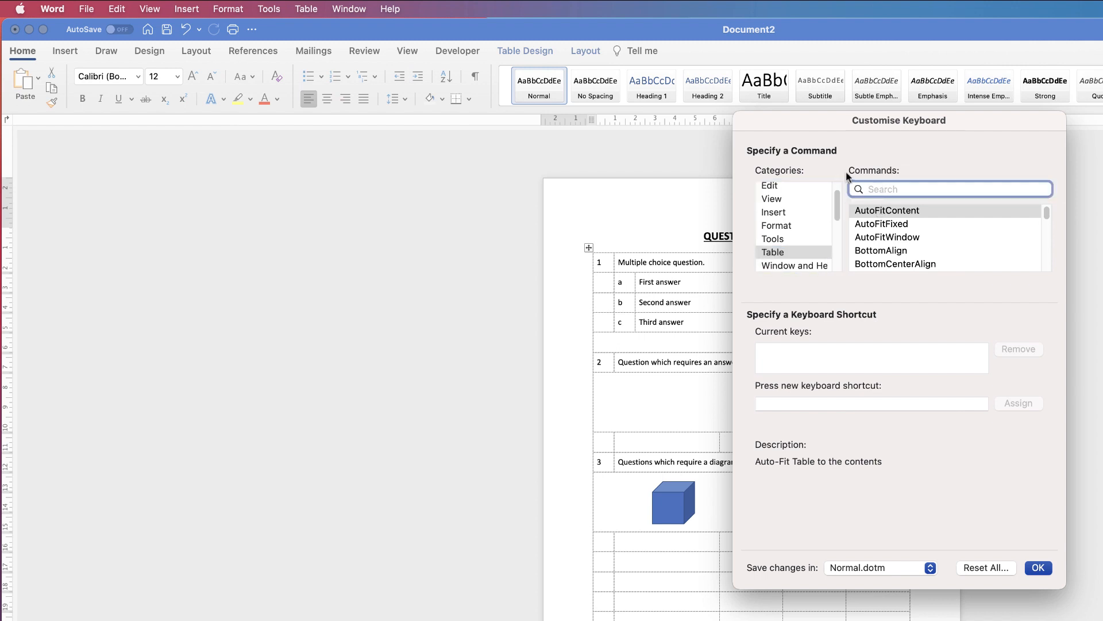
type("merge")
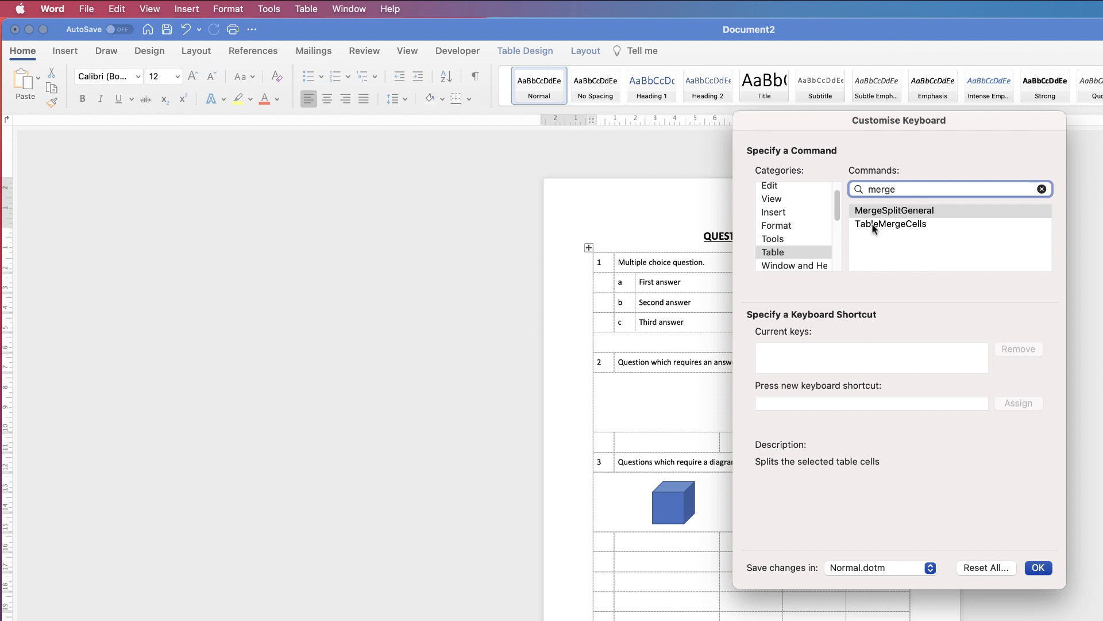
left_click(894, 224)
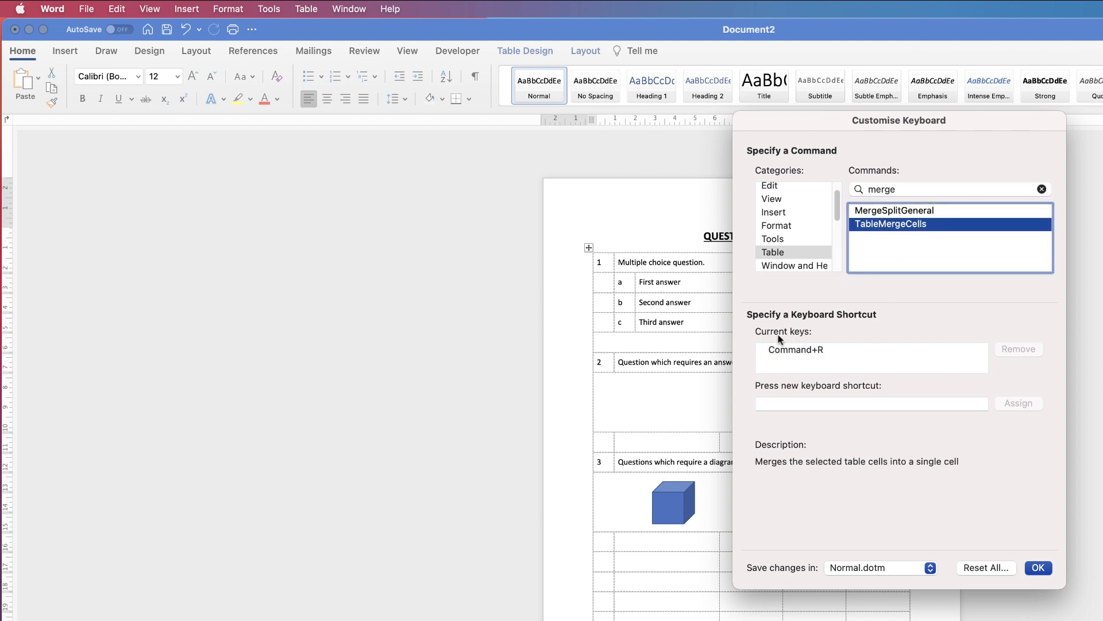
Step: Remove the existing Command+R shortcut from TableMergeCells, reassign Command+R to the command, and confirm the keyboard settings
left_click(830, 349)
left_click(1019, 348)
left_click(801, 353)
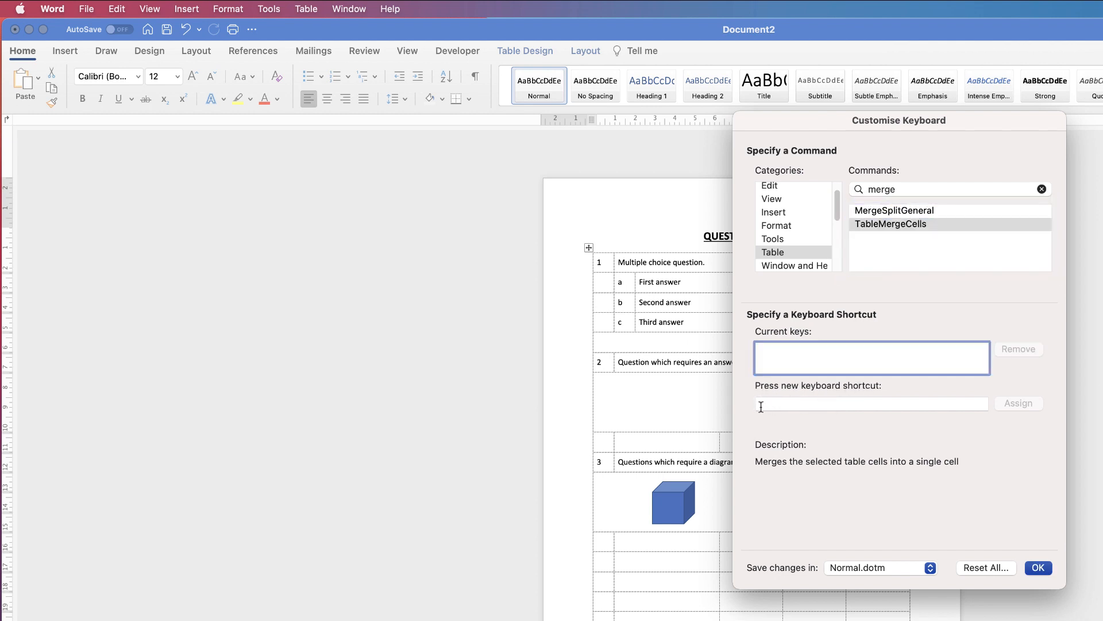
left_click(764, 406)
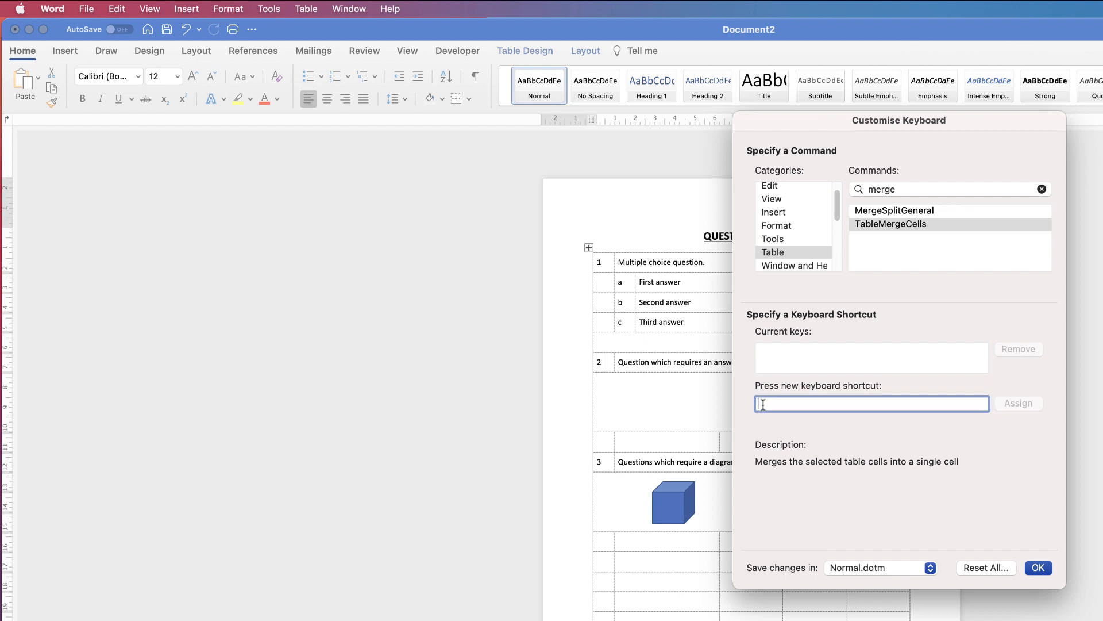
key("super+r")
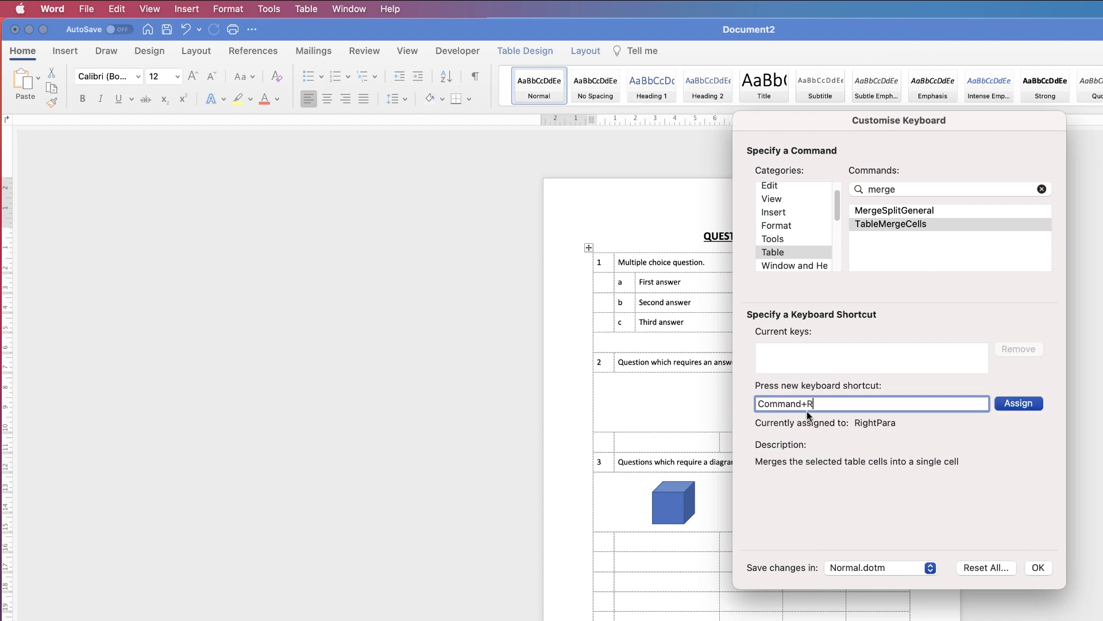
left_click(1018, 404)
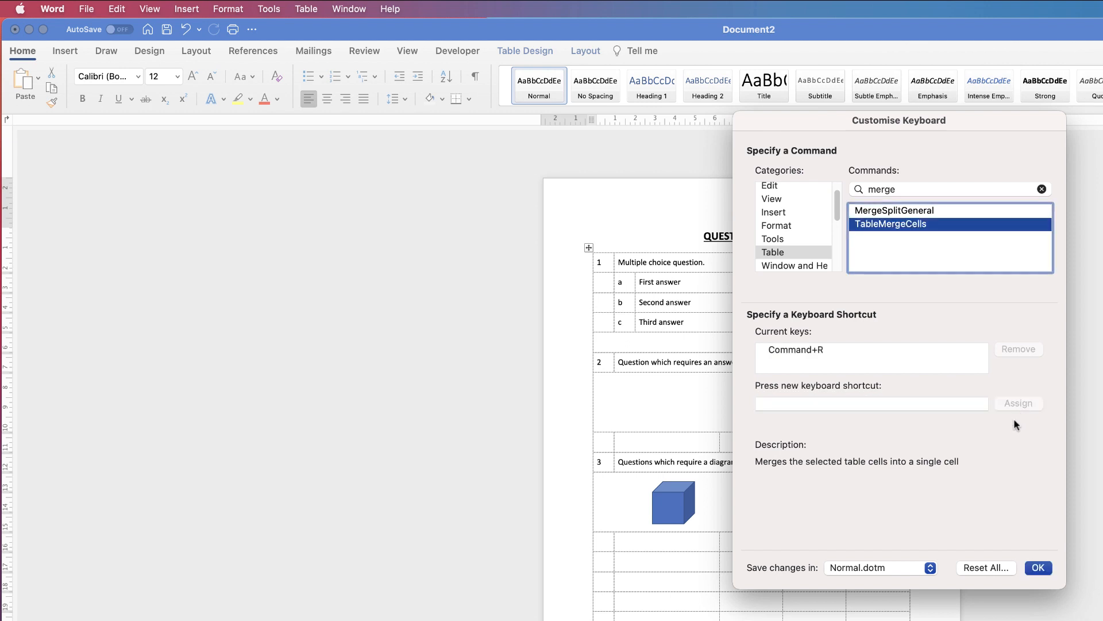
left_click(1038, 567)
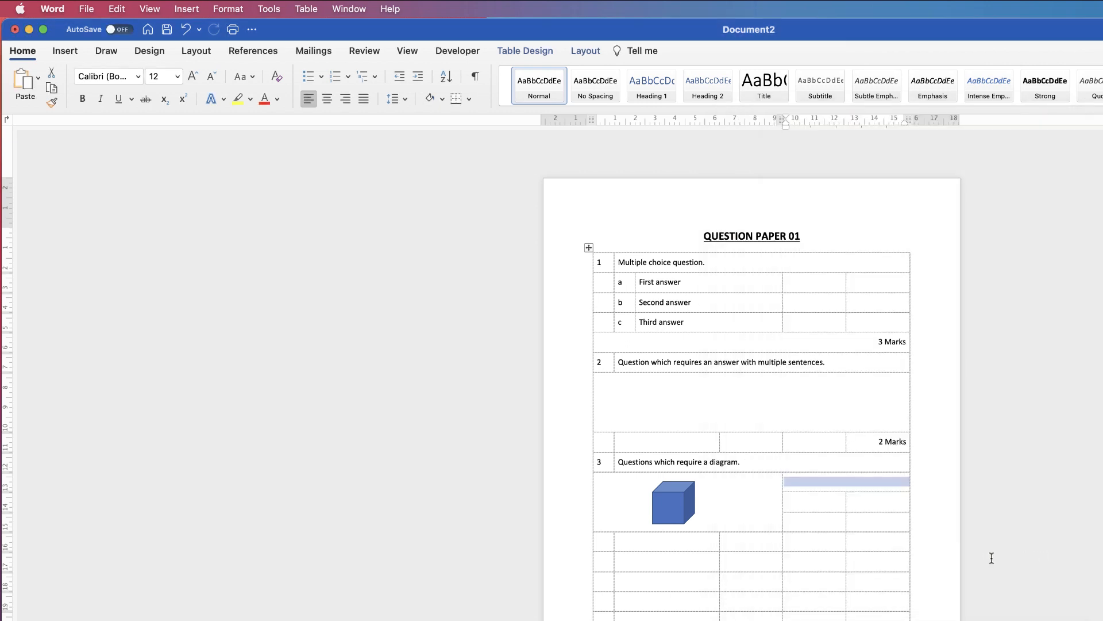
Step: Merge the two cells in the second row beside the cube, and likewise the two cells in the third row
left_click_drag(824, 502, 857, 499)
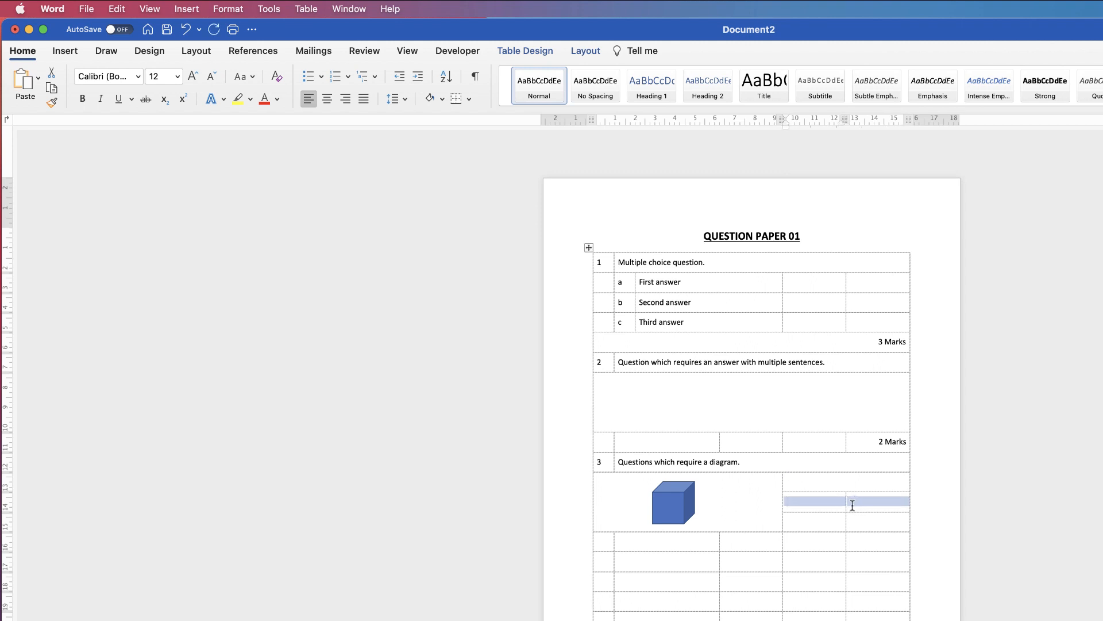
key("super+y")
left_click_drag(830, 523, 859, 520)
key("super+y")
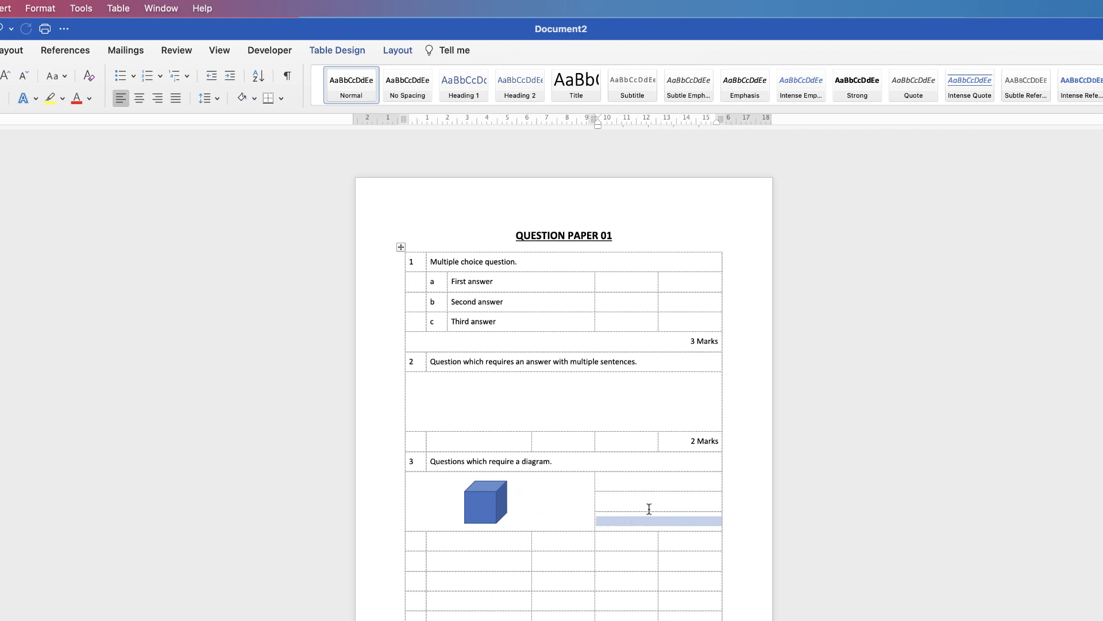
Step: Widen the three merged answer cells beside the cube by moving their shared left border toward the cube, keeping the cube in place
left_click_drag(612, 483, 623, 512)
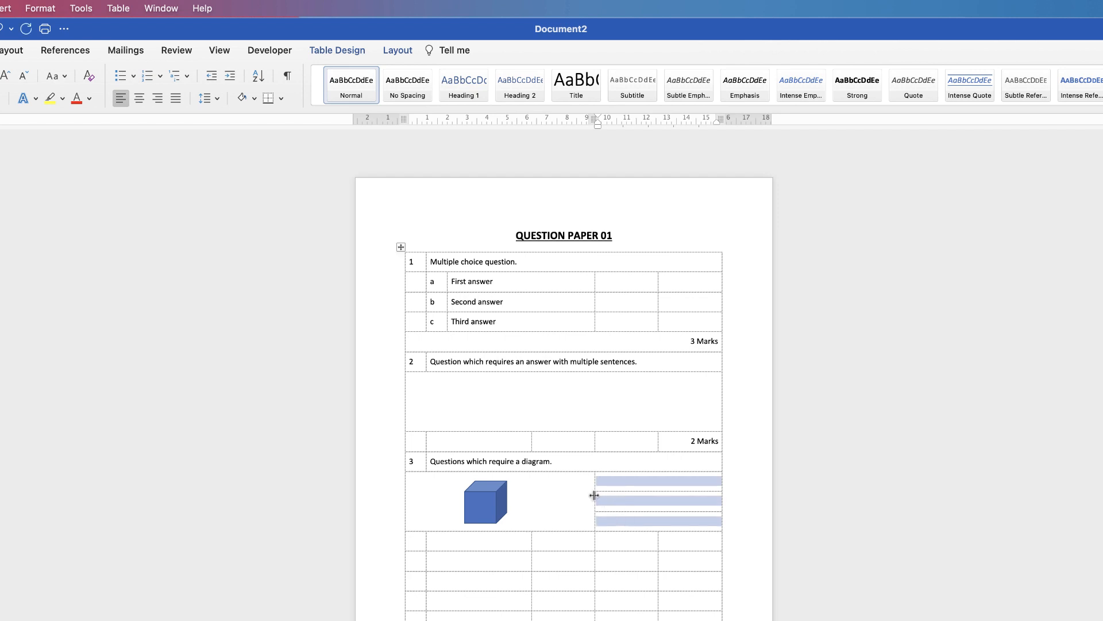
left_click_drag(596, 498, 587, 497)
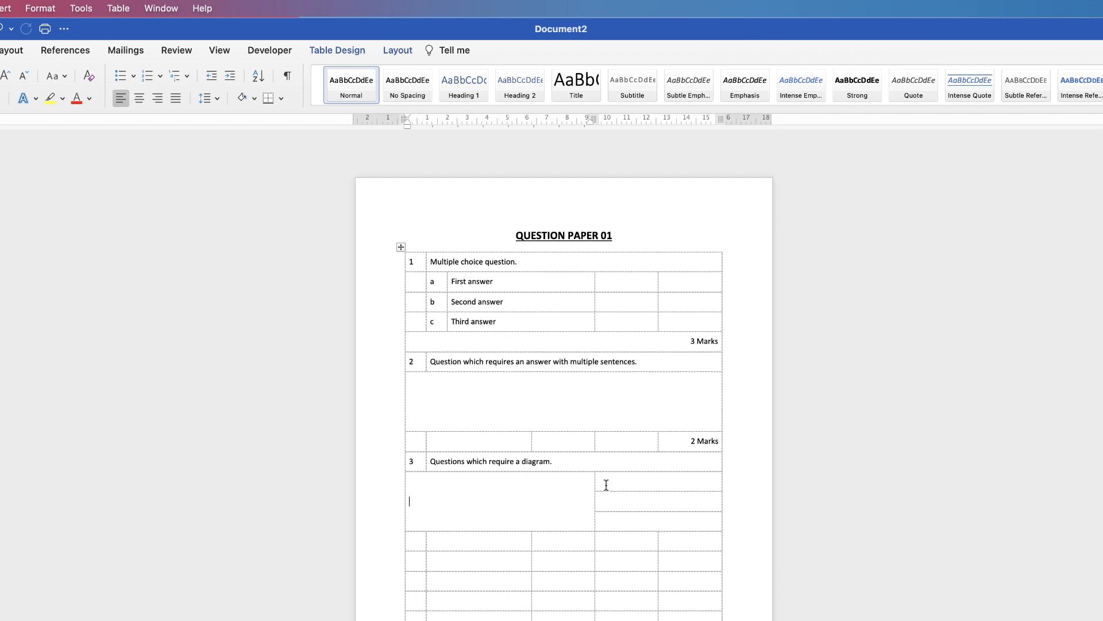
key("super+z")
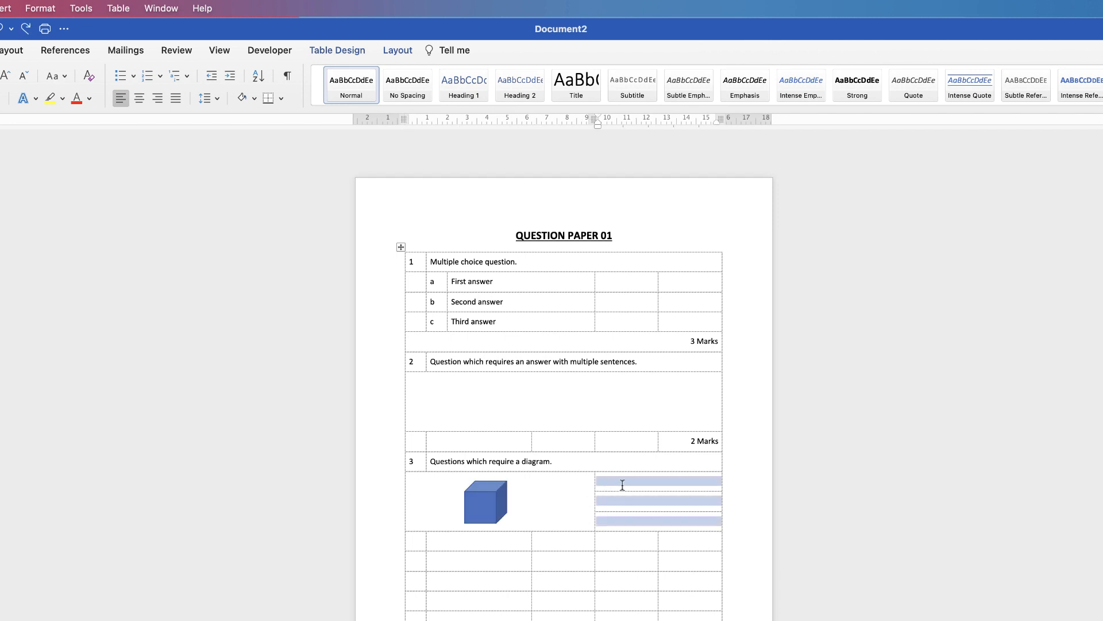
left_click_drag(594, 485, 563, 489)
left_click(650, 484)
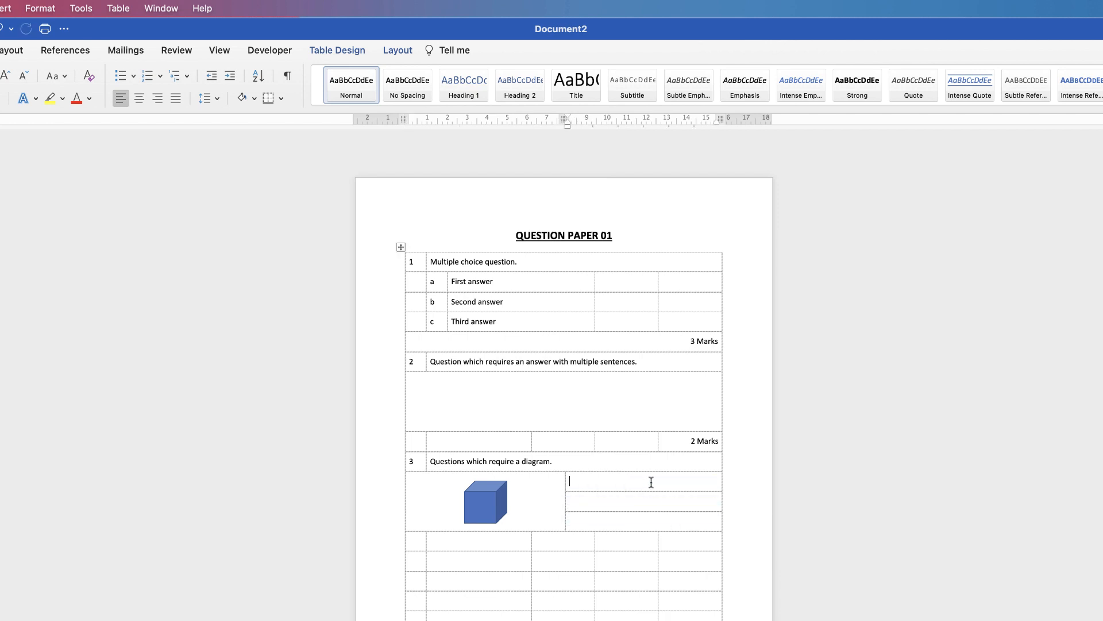
Step: Add a bottom border to the first answer cell beside the cube and paint a matching ½ pt line under the second
left_click(351, 51)
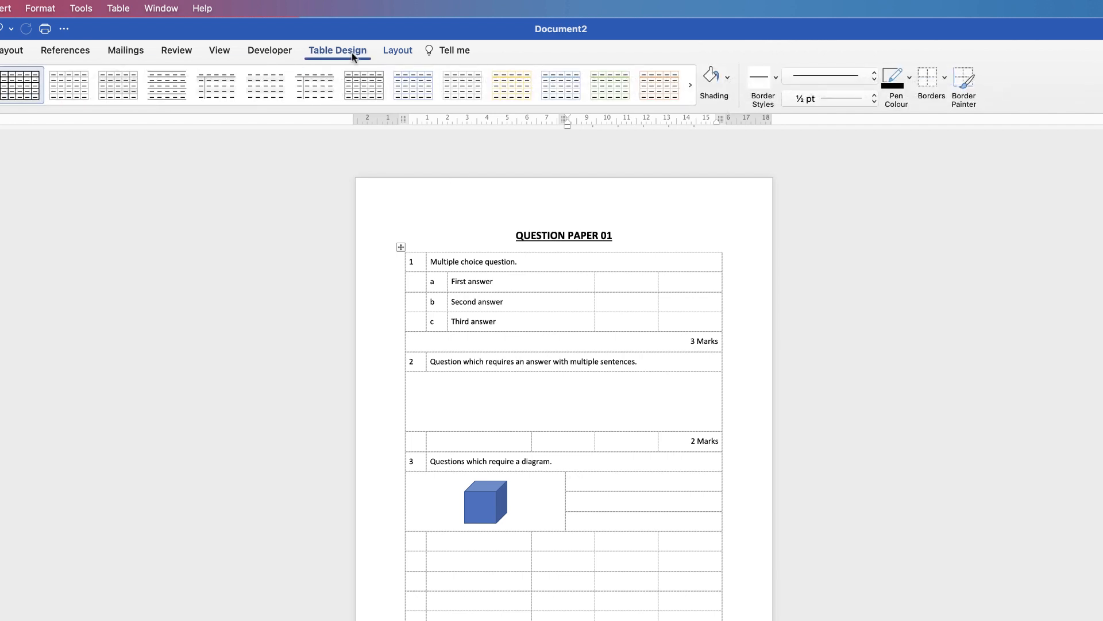
left_click(944, 77)
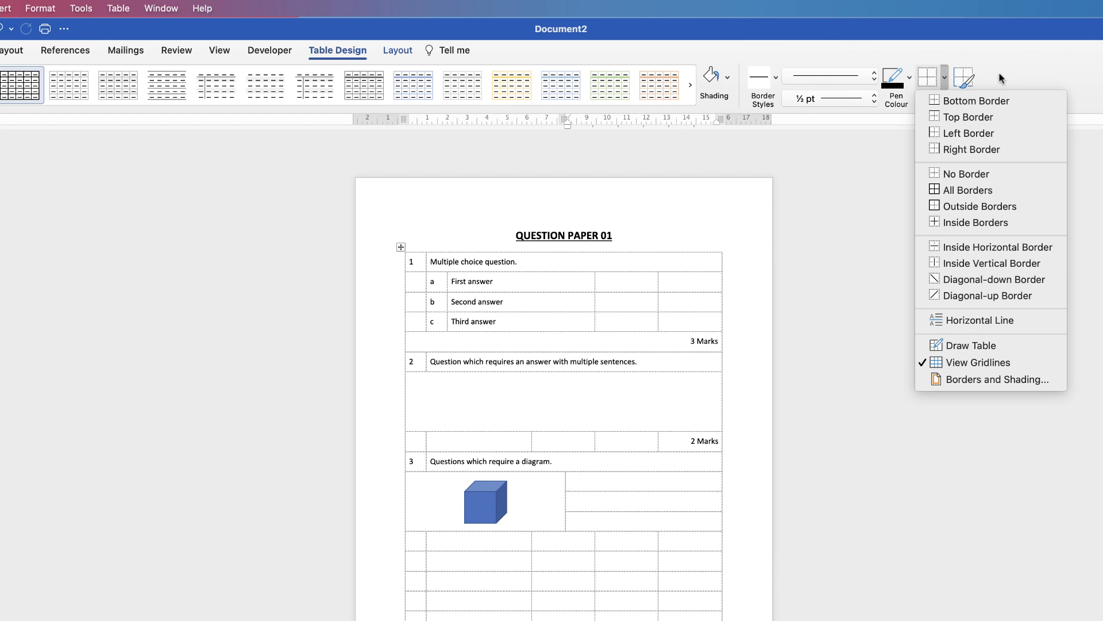
left_click(966, 101)
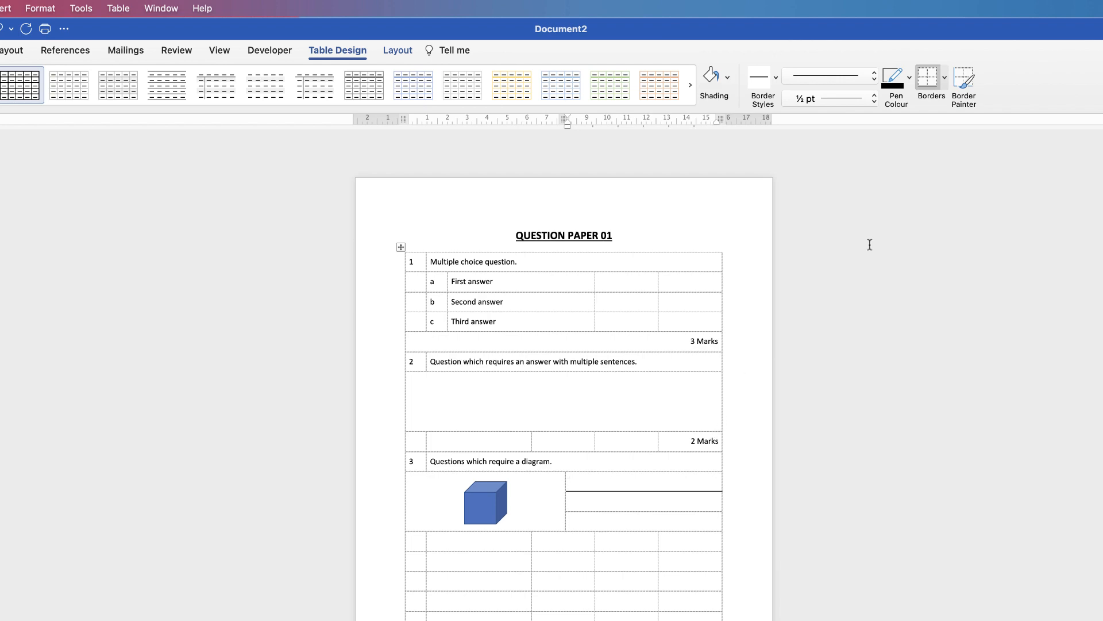
left_click(965, 82)
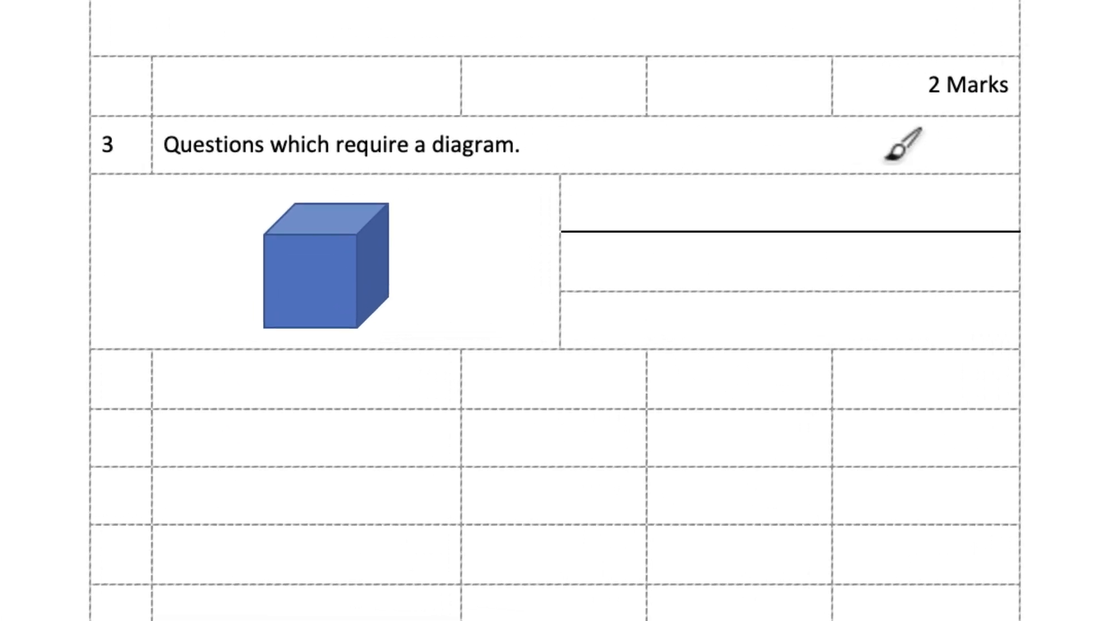
left_click(848, 290)
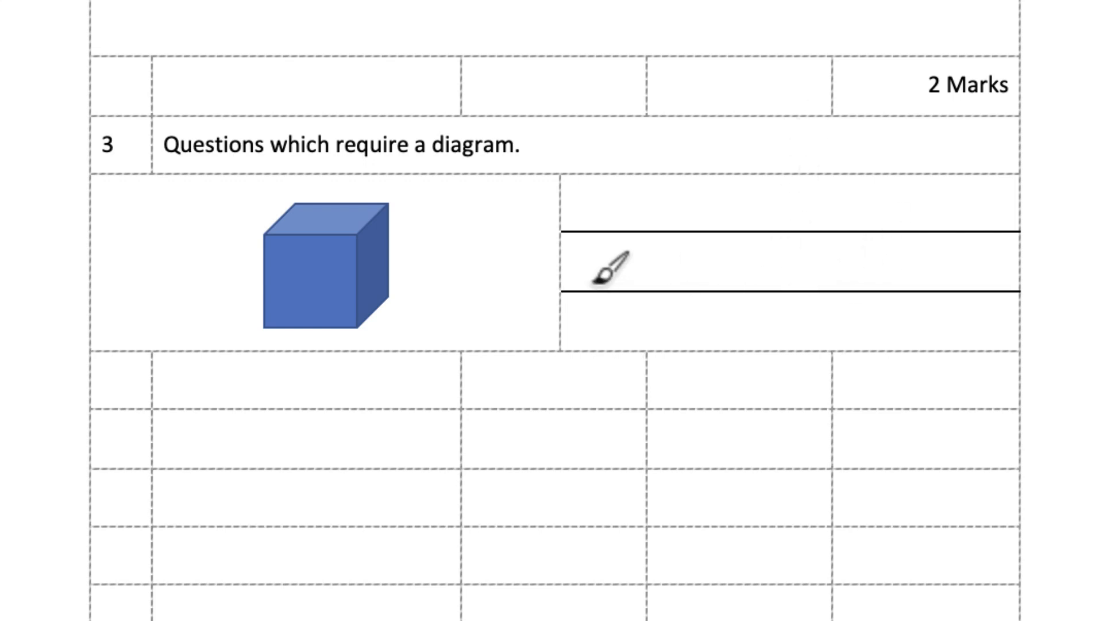
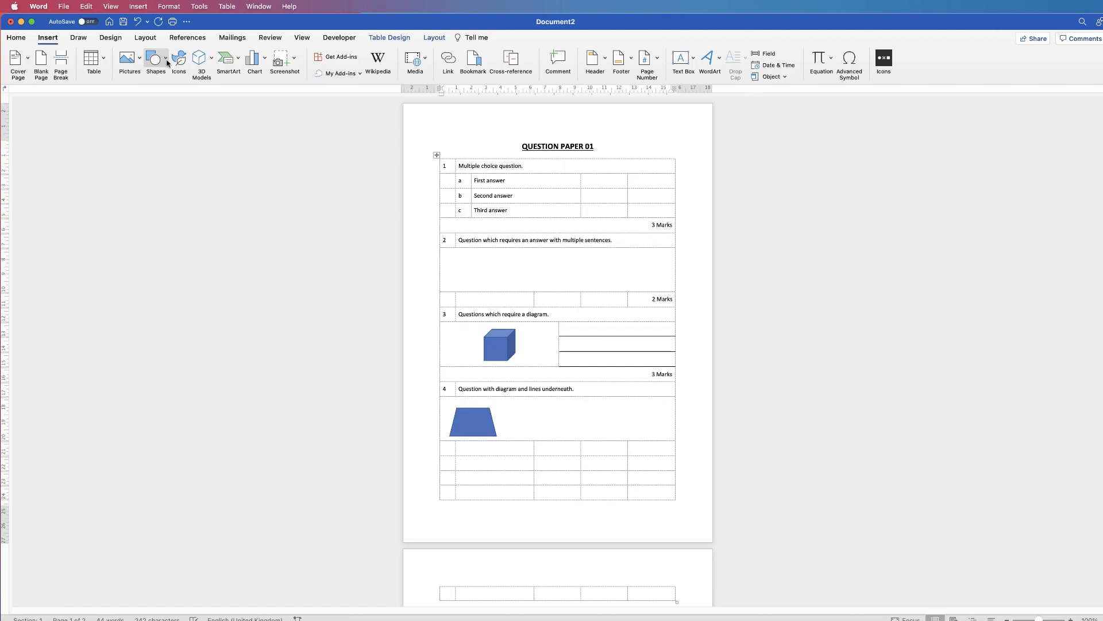
Step: Insert a small right triangle and a rectangle about 4 cm wide and 1.5 cm high beside the trapezoid in question 4
left_click(167, 63)
left_click(185, 91)
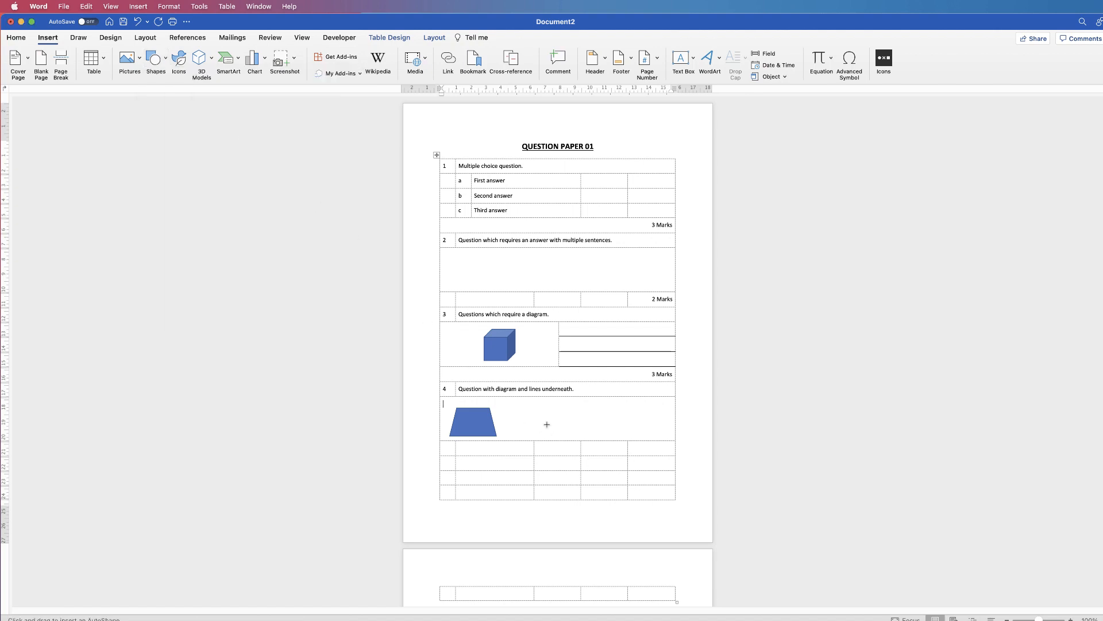
mouse_move(530, 411)
left_mouse_down()
mouse_move(562, 439)
mouse_move(647, 429)
left_mouse_up()
left_click(149, 60)
left_click(195, 91)
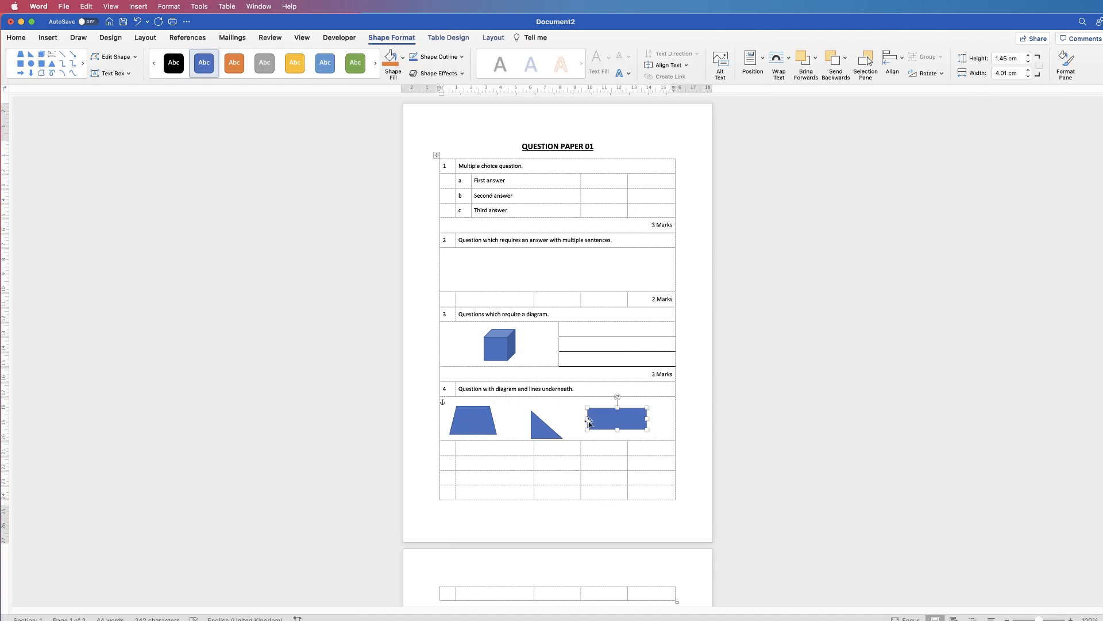
Step: Select the trapezoid, triangle and rectangle in question 4 together and distribute them horizontally
left_click(540, 429, "shift")
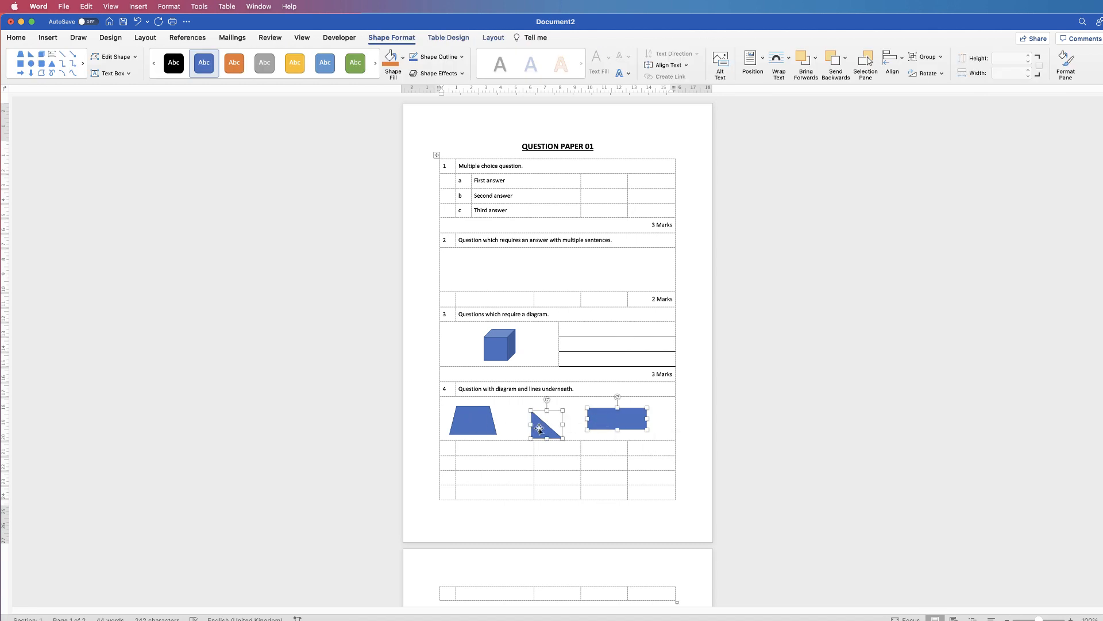
left_click(477, 420, "shift")
left_click(902, 59)
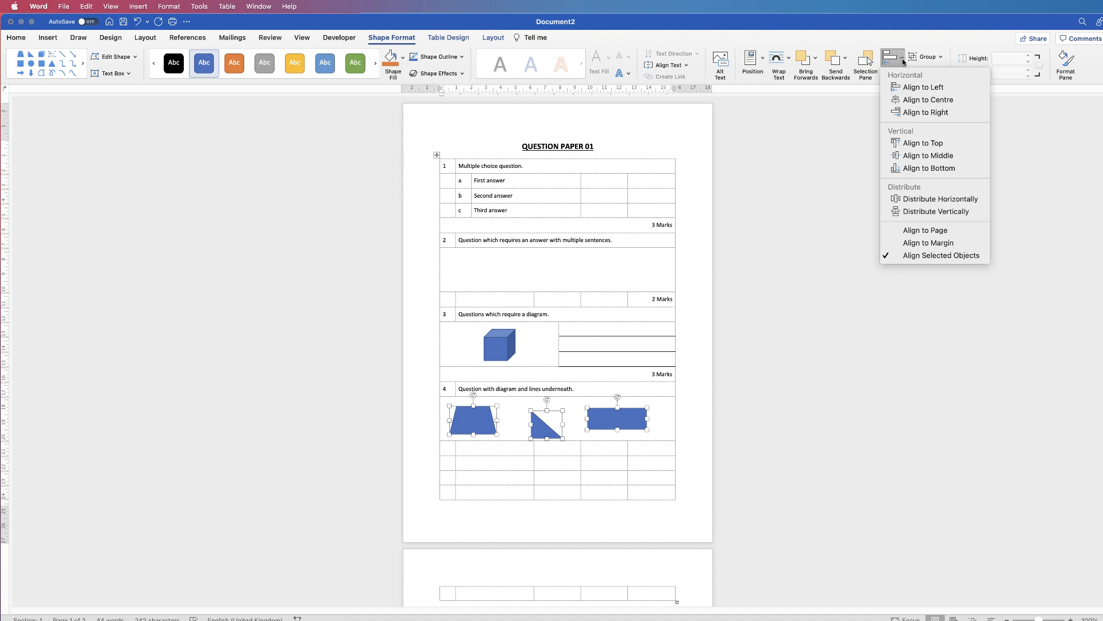
left_click(910, 200)
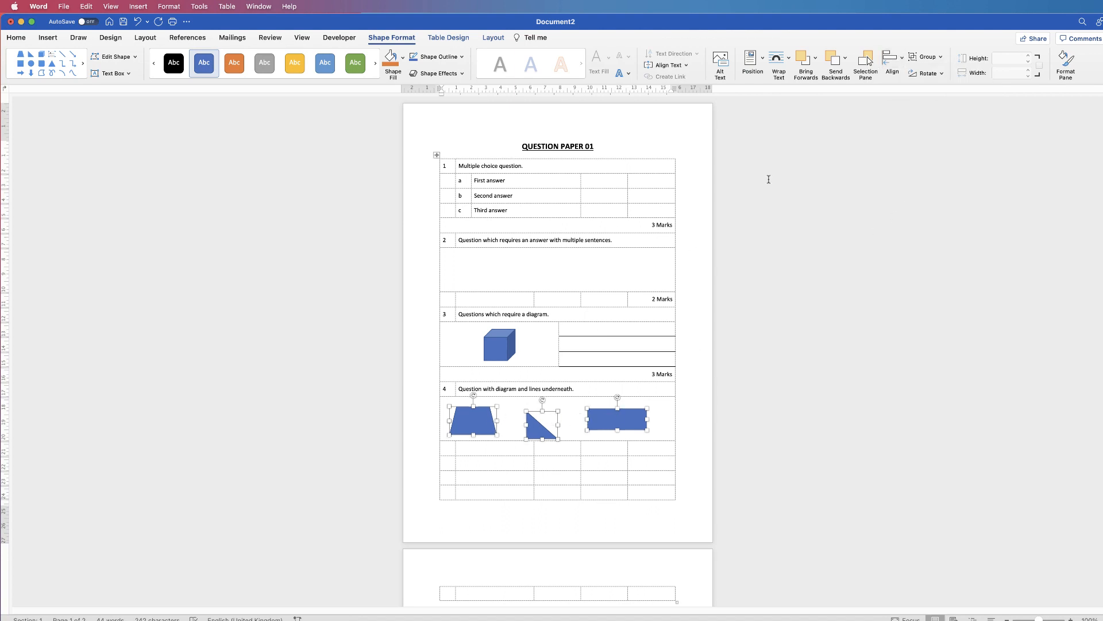
Step: Try aligning the three selected shapes to the top, and settle on Align to Middle
left_click(903, 60)
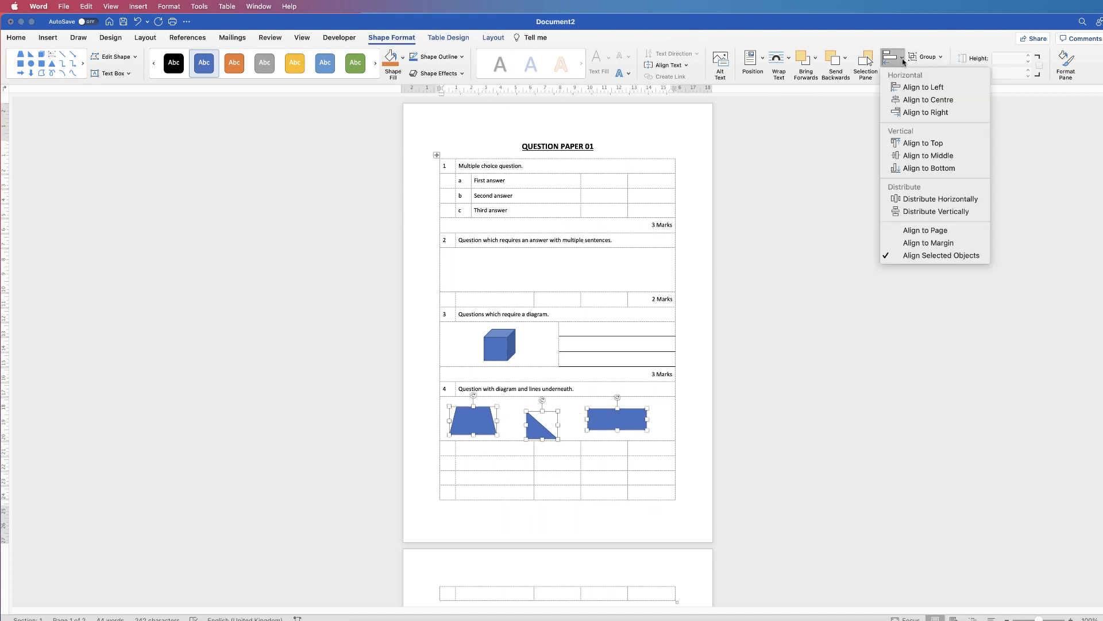
left_click(923, 143)
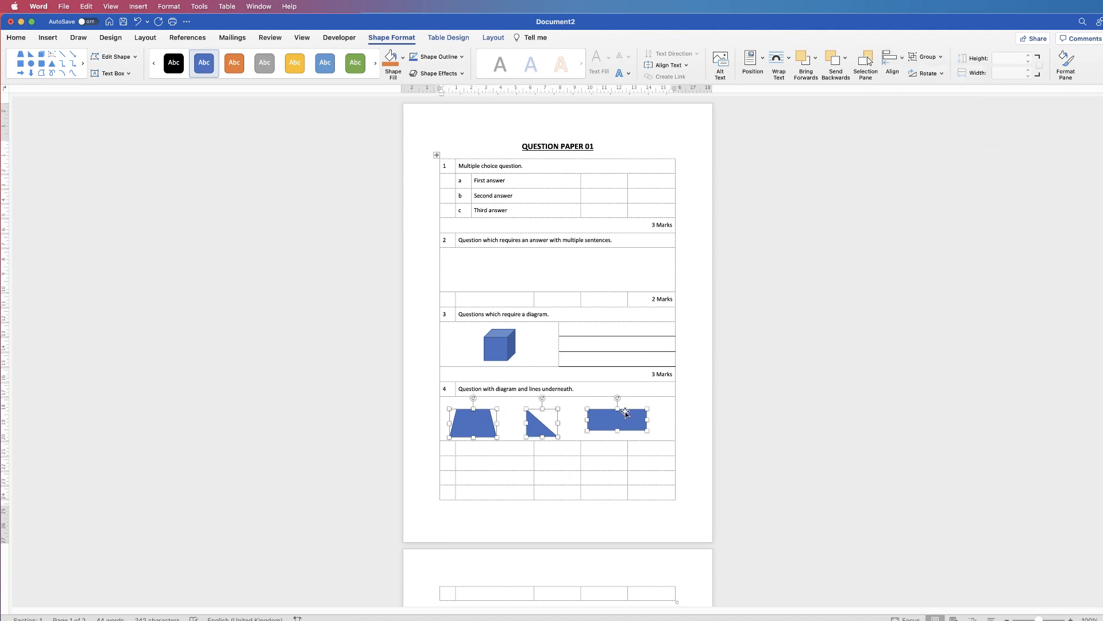
left_click(902, 59)
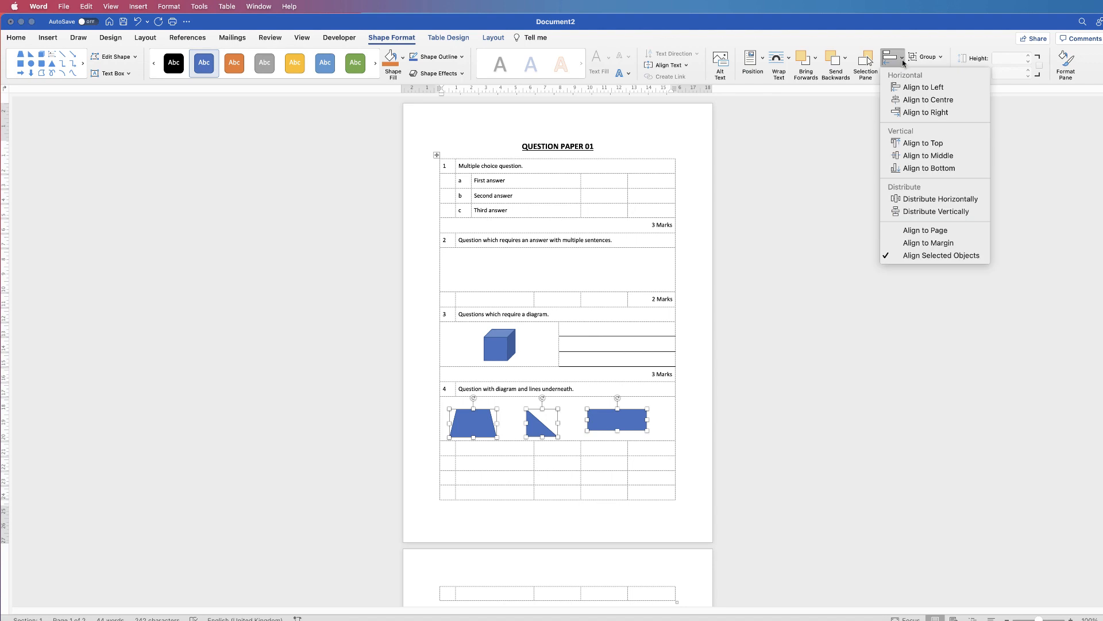
left_click(906, 156)
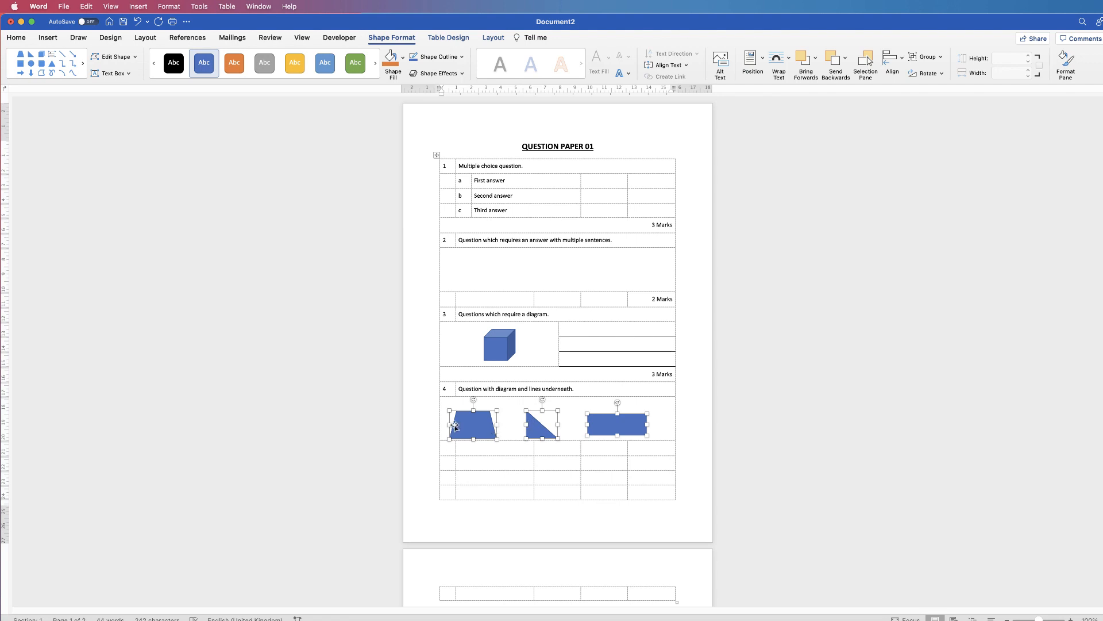
Step: Group the three shapes and move the group slightly up and to the right so it sits centrally in question 4's diagram cell
left_click(942, 58)
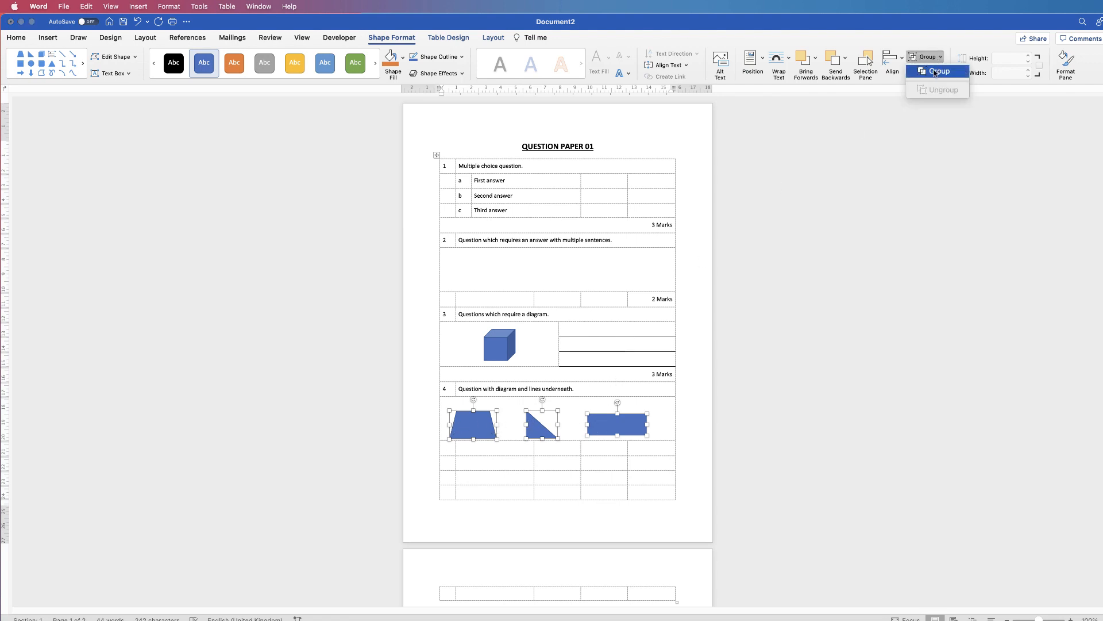
left_click(937, 71)
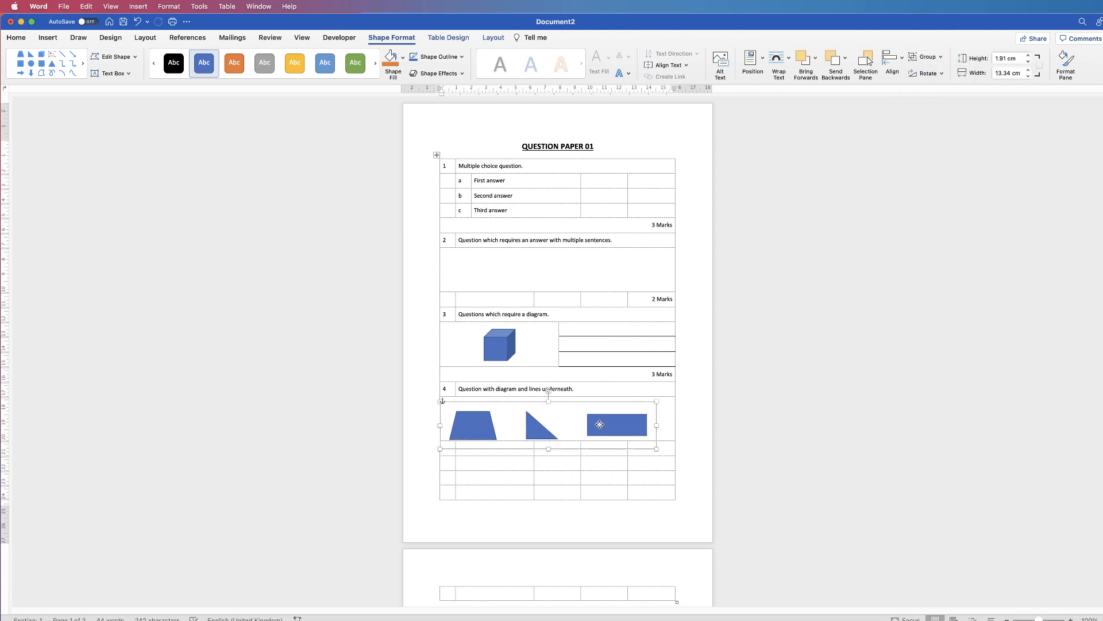
mouse_move(599, 424)
left_mouse_down()
mouse_move(680, 408)
mouse_move(571, 391)
mouse_move(646, 414)
mouse_move(609, 417)
left_mouse_up()
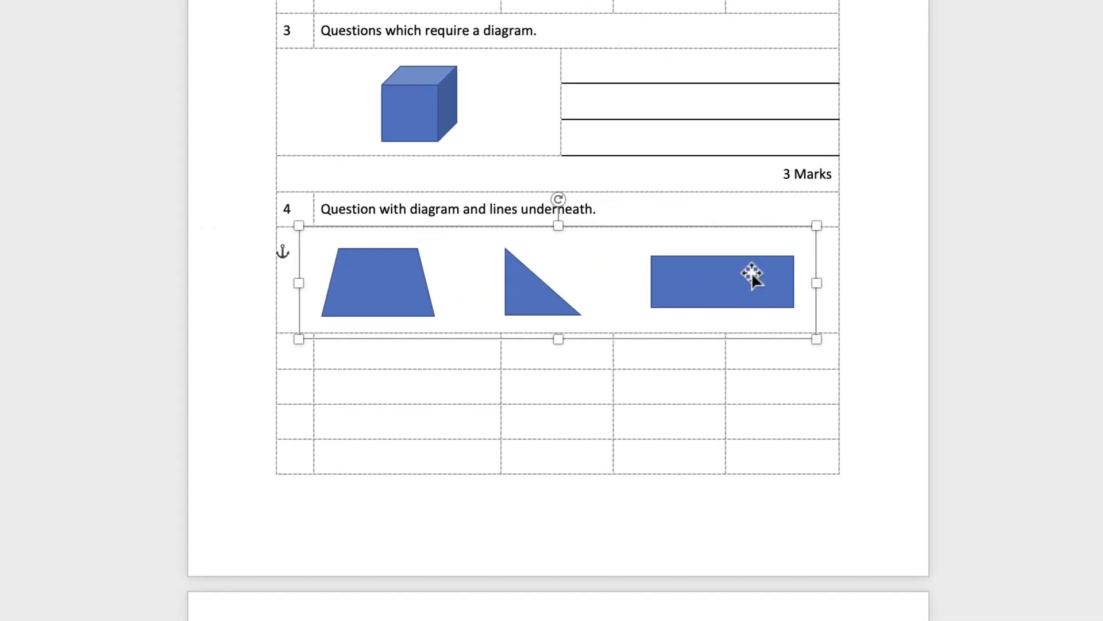
key("Down")
key("Right")
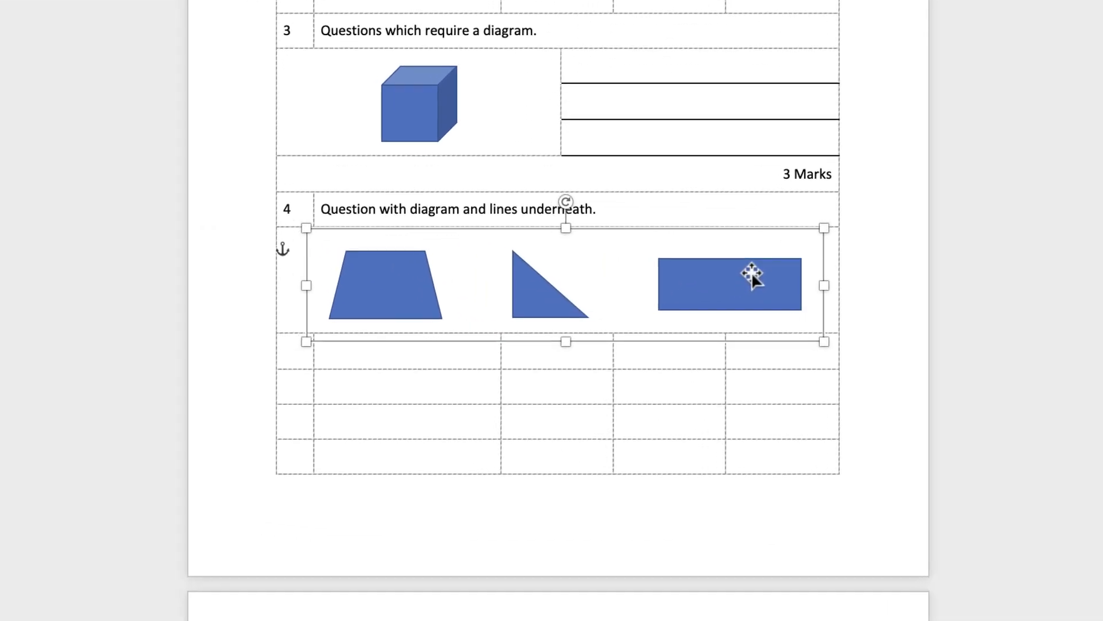
key("Up")
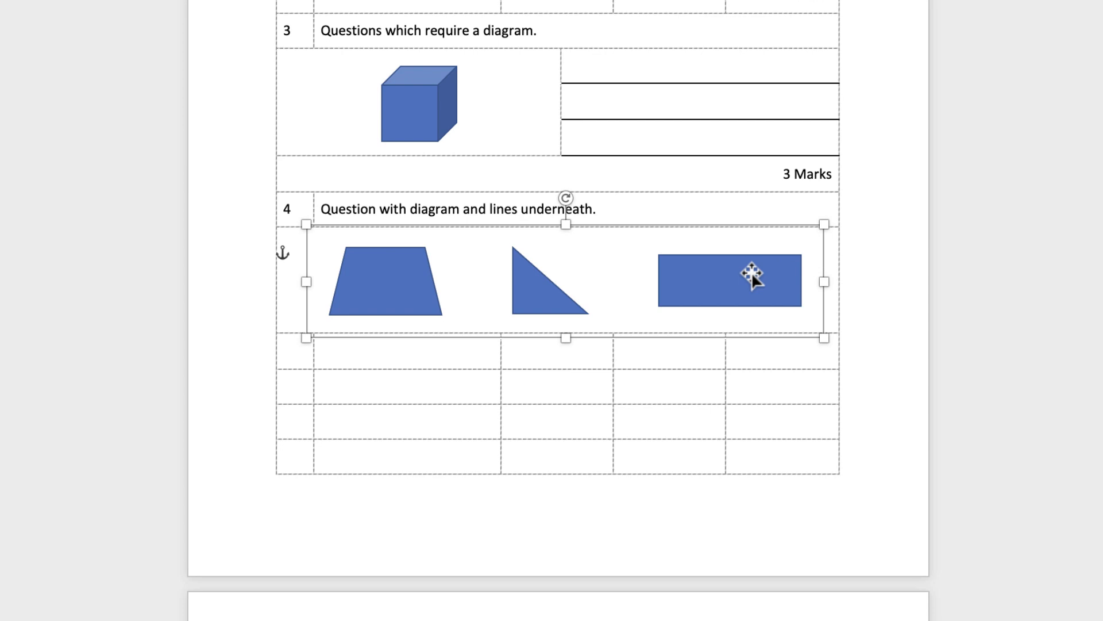
key("Left")
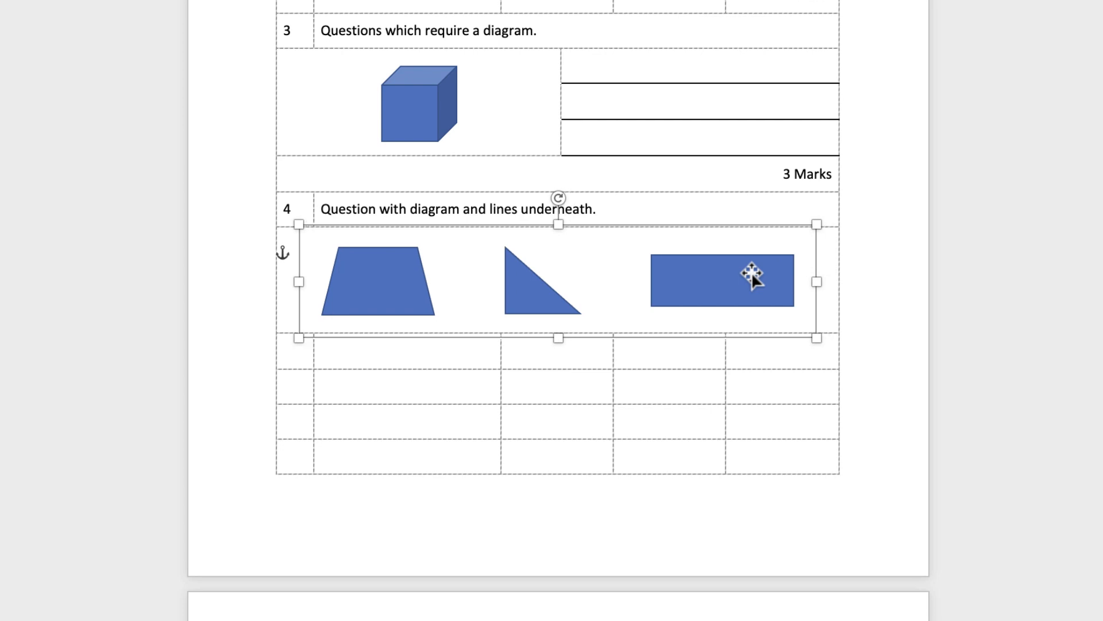
Step: Merge all cells across each of the first two rows below the question 4 shapes into one full-width cell per row
left_click(425, 381)
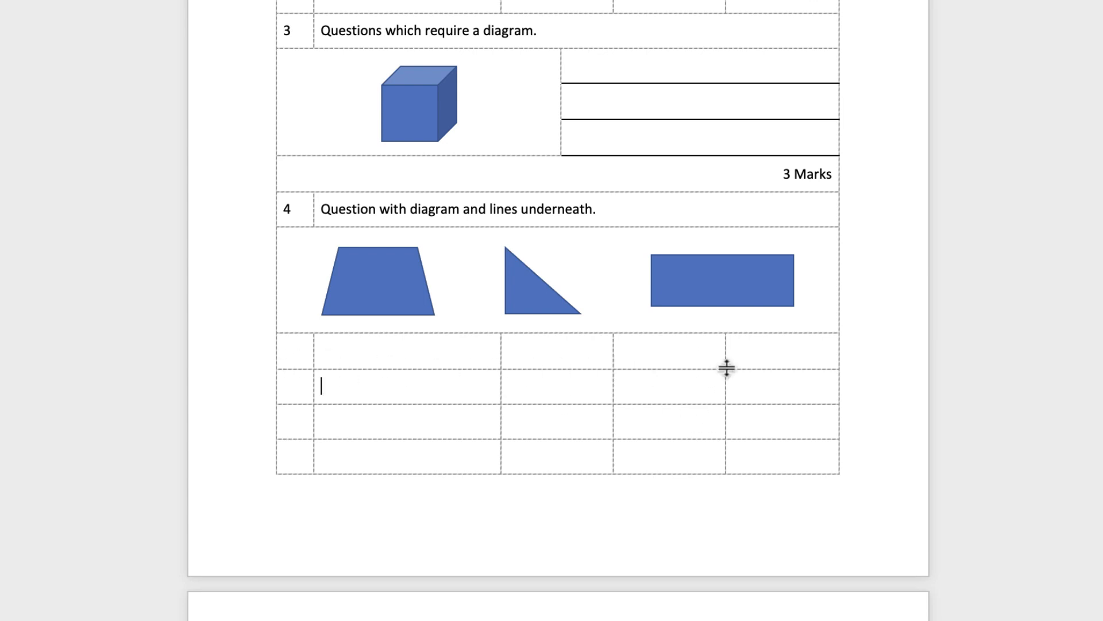
left_click_drag(766, 353, 308, 355)
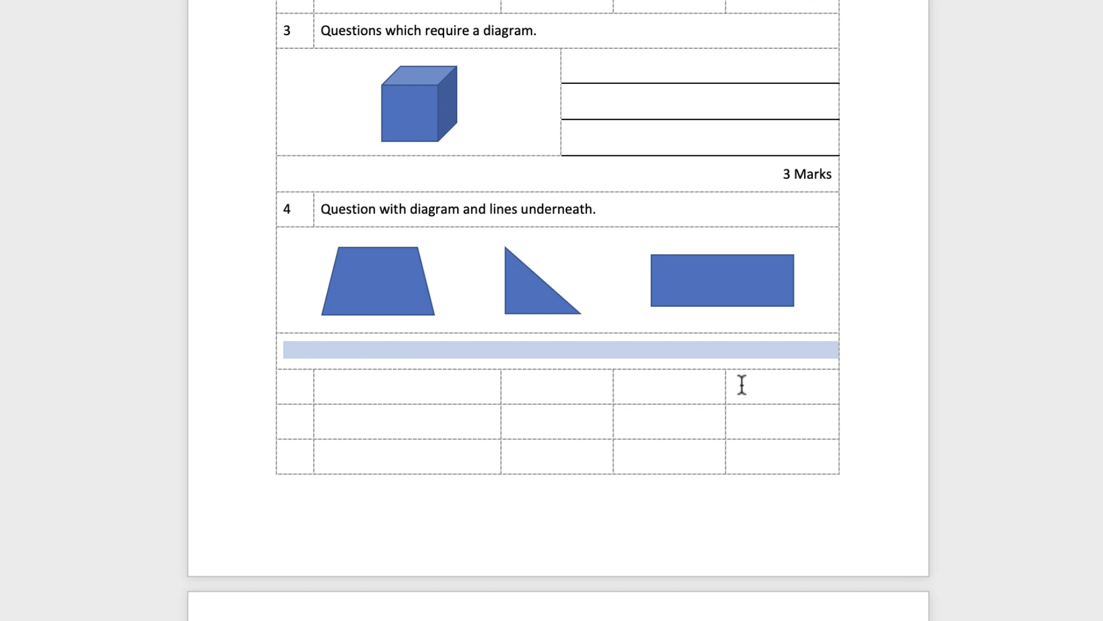
left_click_drag(742, 384, 305, 388)
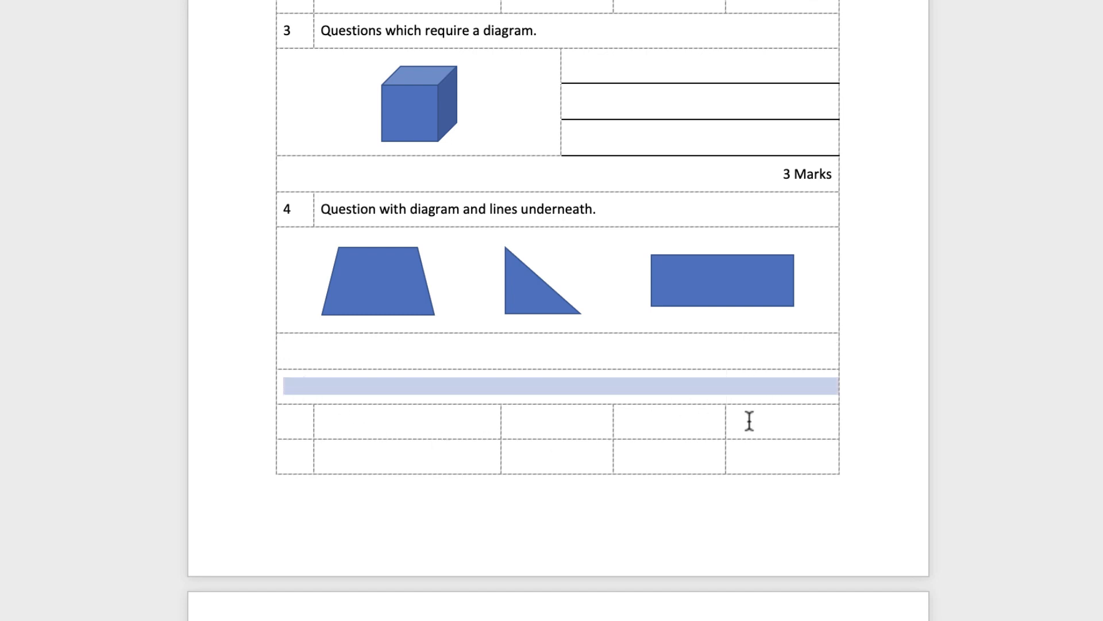
Step: Merge all cells across each of the two remaining rows below question 4's shapes into one full-width cell per row
left_click_drag(748, 421, 291, 425)
key("super+y")
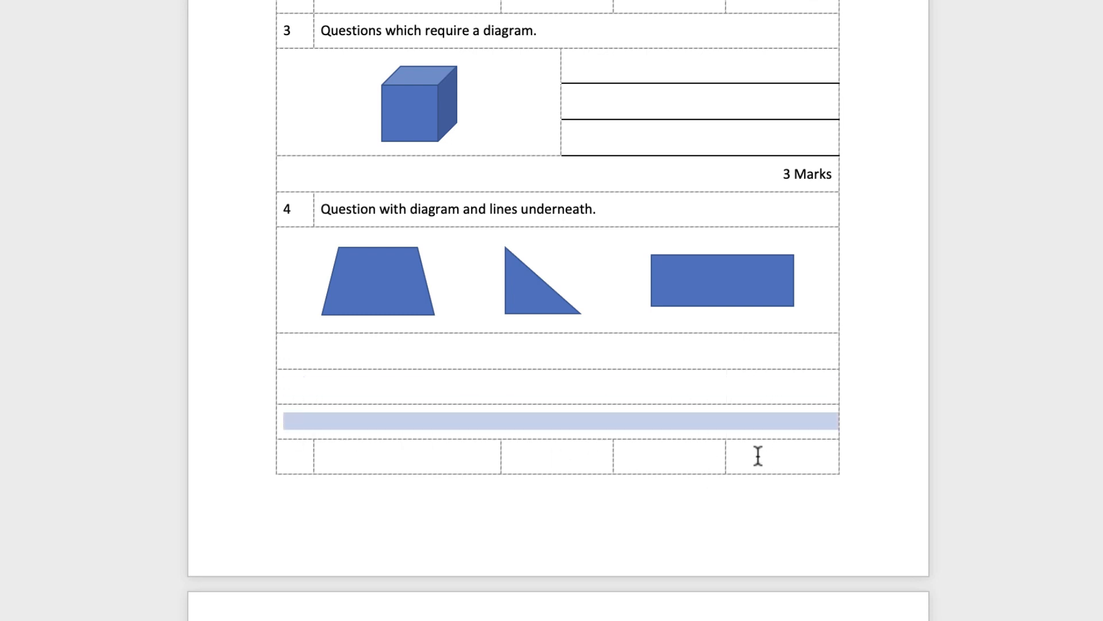
left_click_drag(754, 455, 305, 460)
key("super+y")
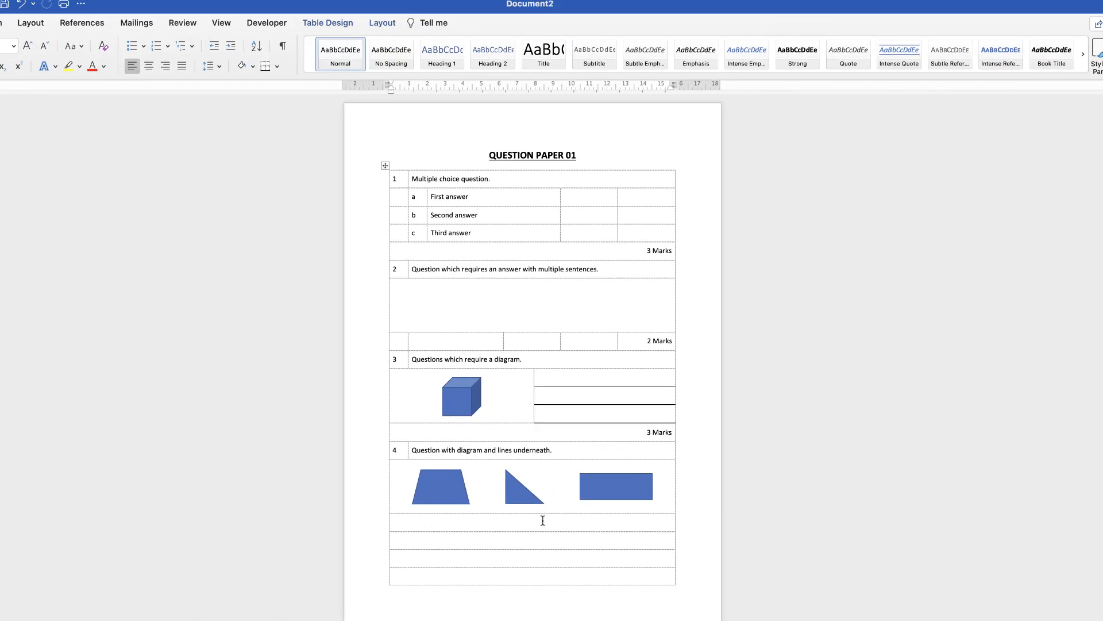
Step: Use Border Painter to draw ½ pt answer lines under the first three full-width rows below question 4's shapes
left_click(333, 26)
left_click(894, 50)
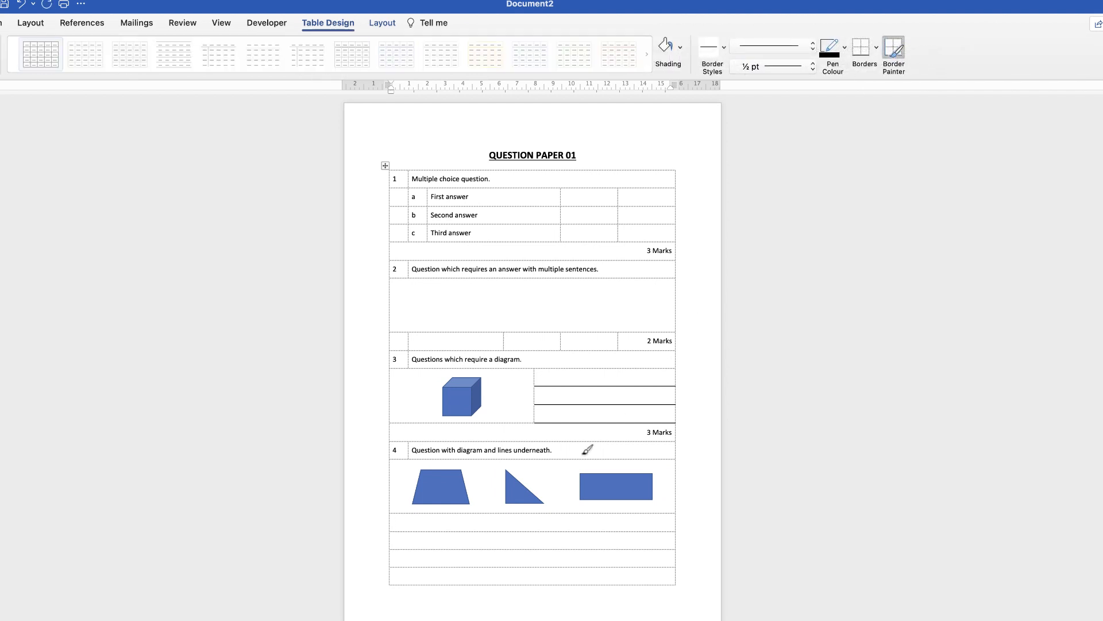
left_click(493, 531)
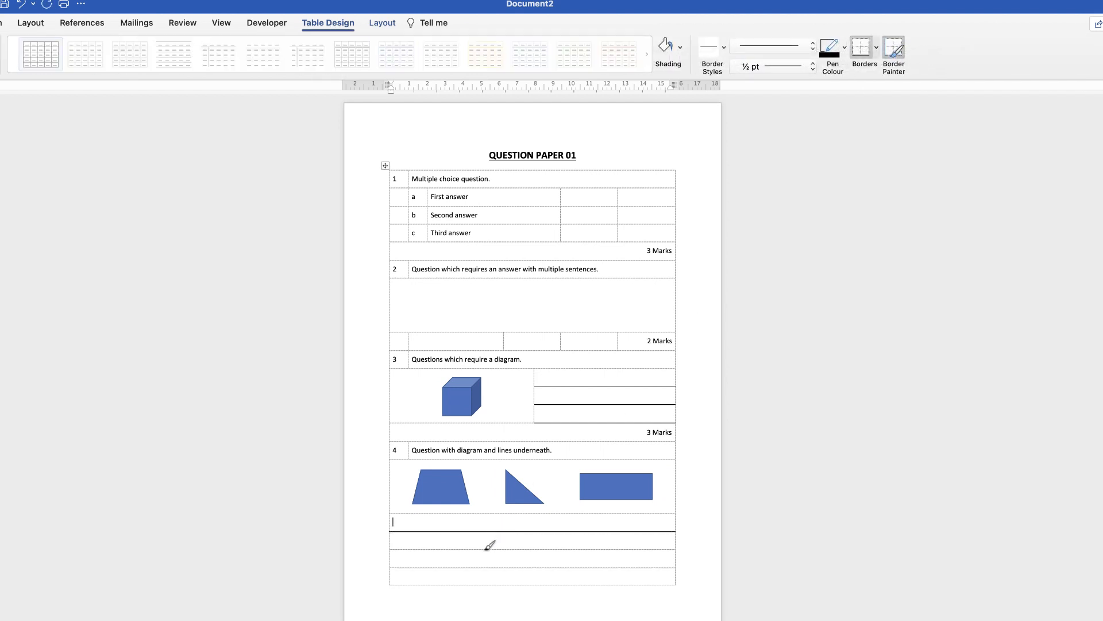
left_click(488, 549)
left_click(489, 567)
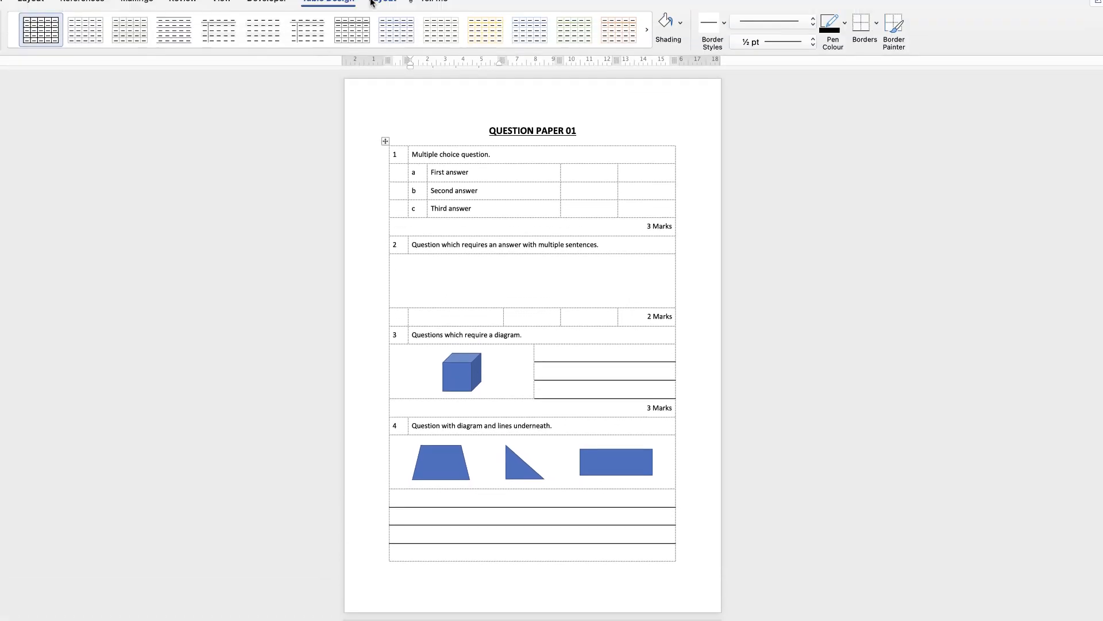
Step: Split the table after question 4's answer rows and paint a ½ pt bottom border under the last answer row
left_click(381, 23)
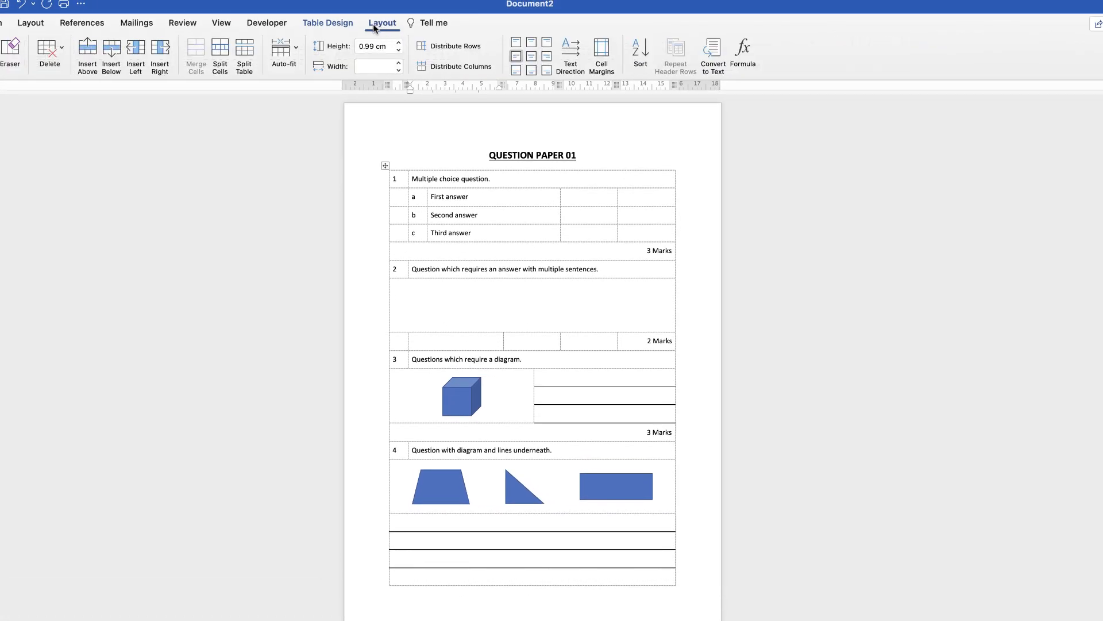
left_click(243, 52)
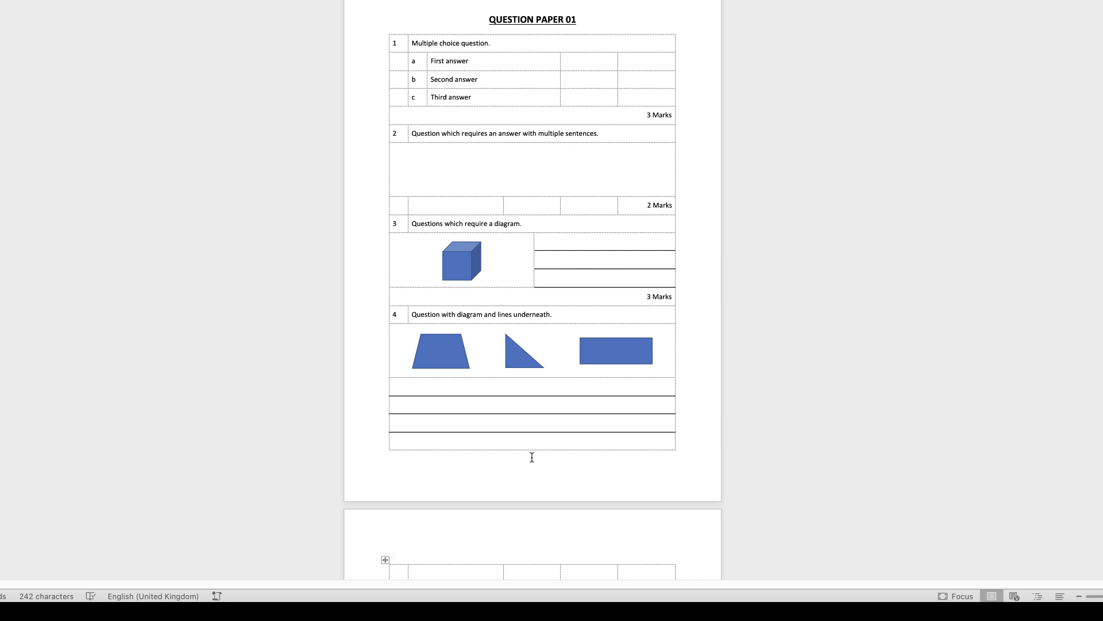
left_click(416, 446)
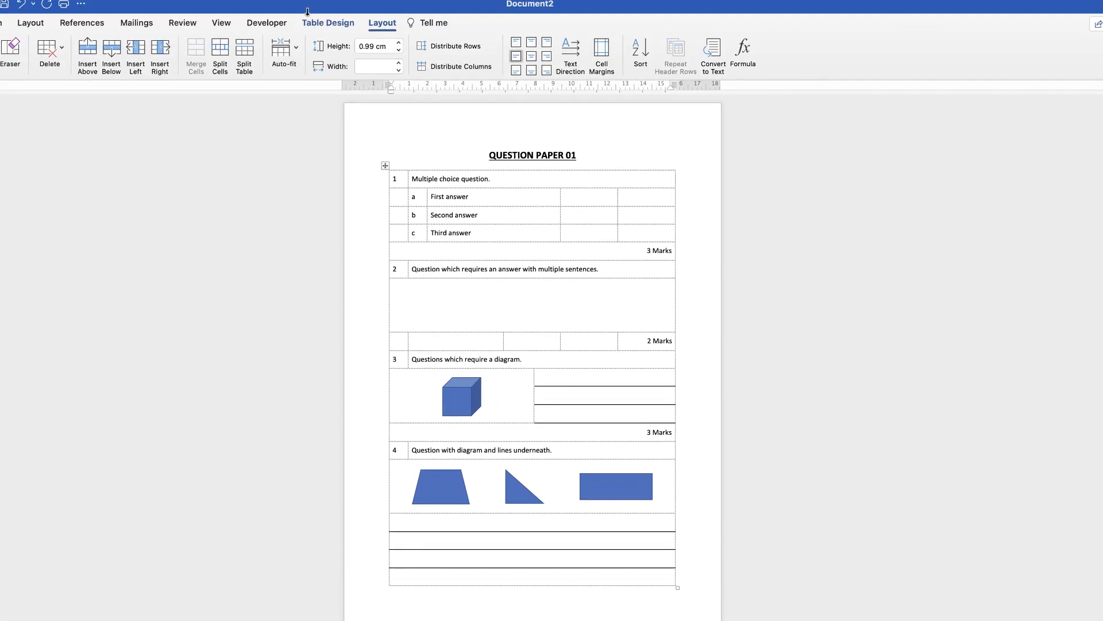
left_click(321, 24)
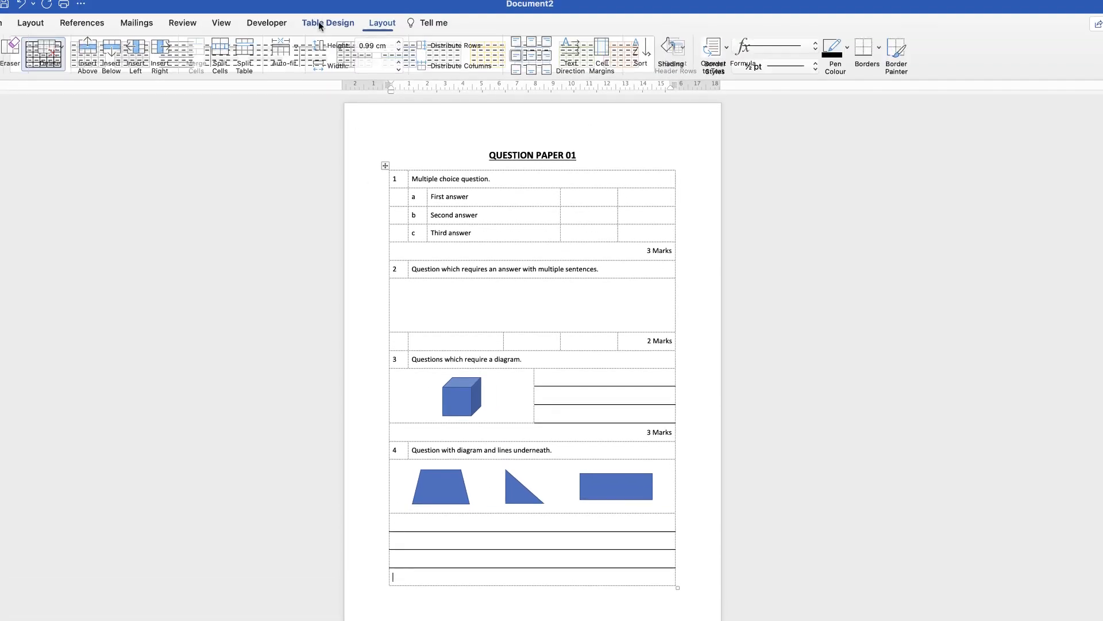
left_click(891, 45)
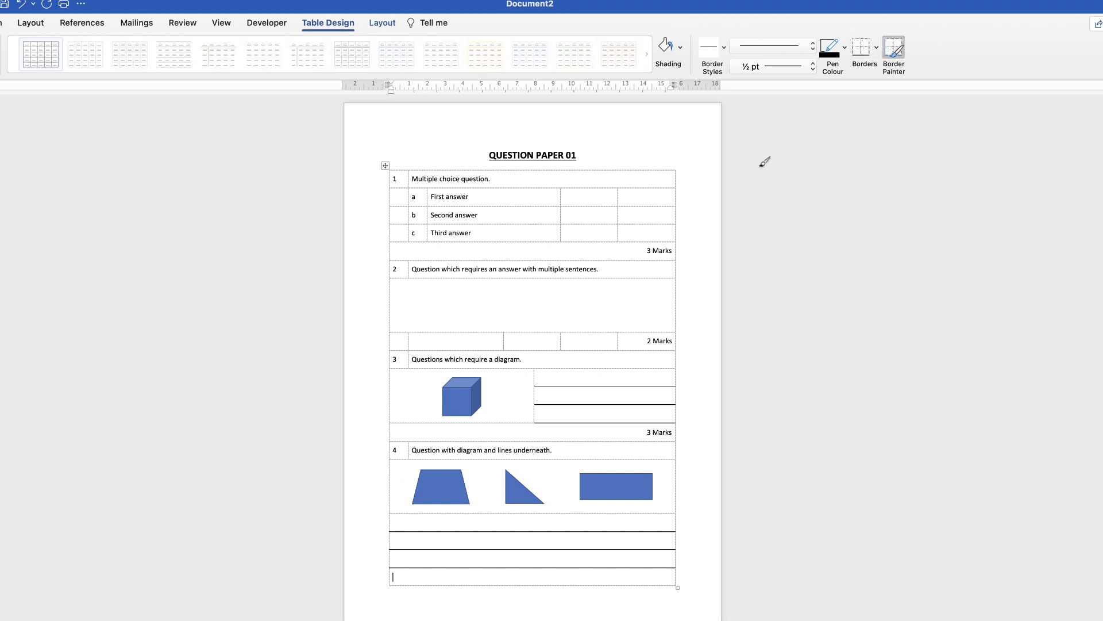
left_click(449, 584)
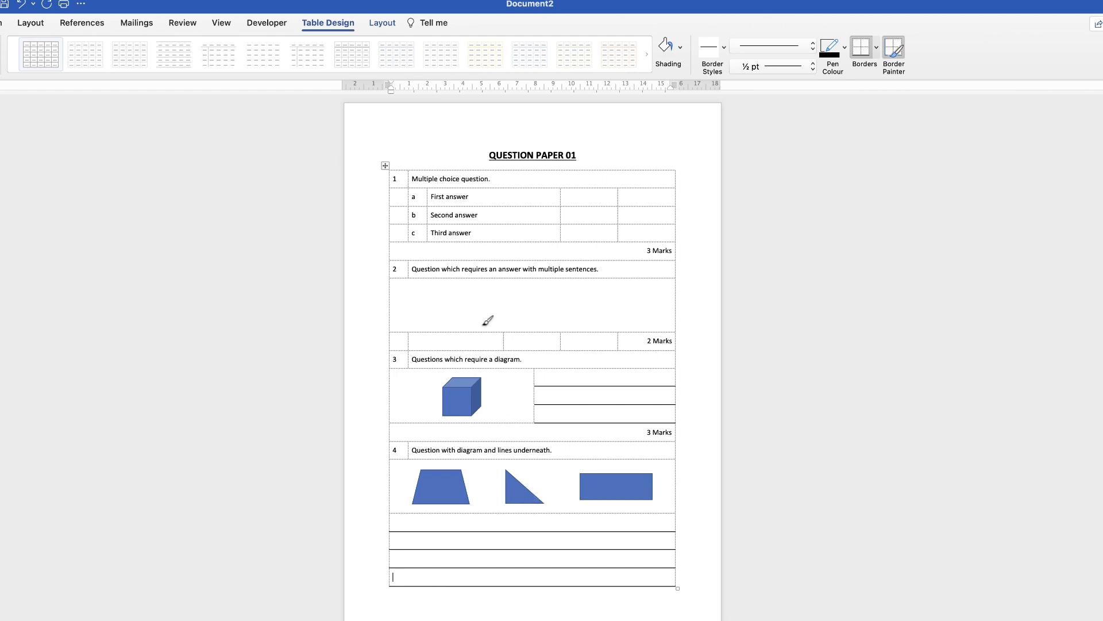
key("Escape")
Step: Hide the gridlines of the whole table to preview the question paper without them, and show the gridlines again
left_click(386, 165)
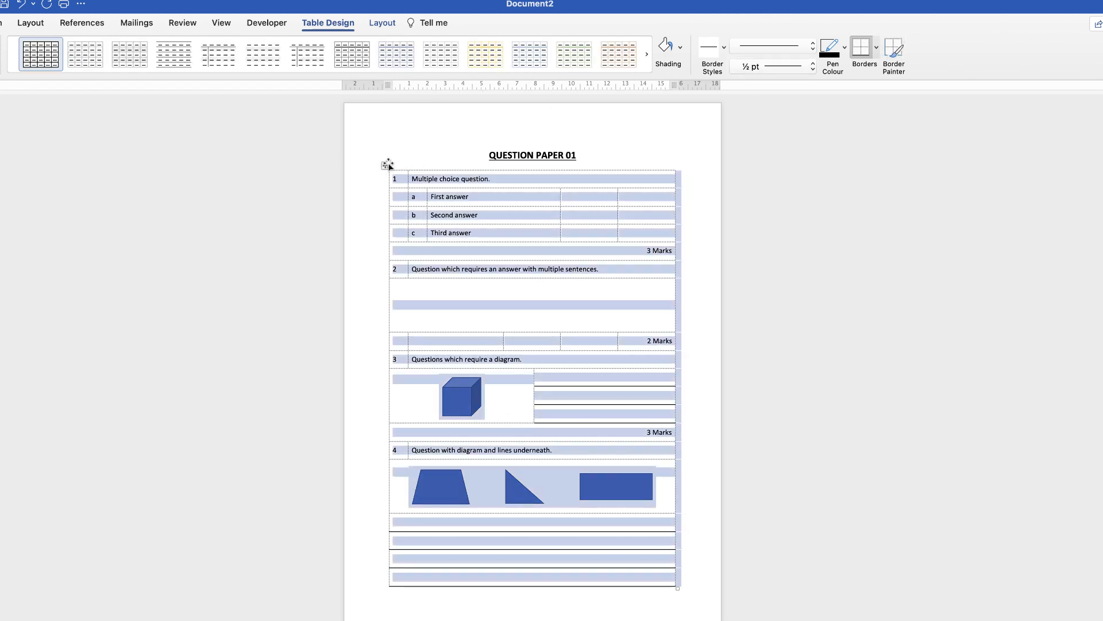
left_click(878, 51)
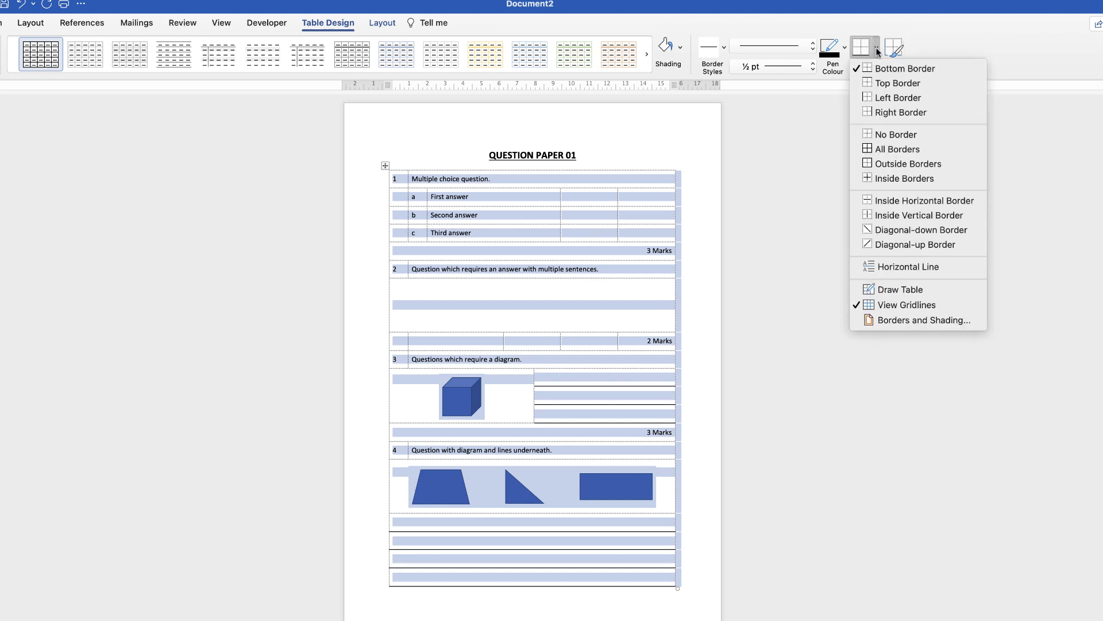
left_click(889, 306)
left_click(703, 333)
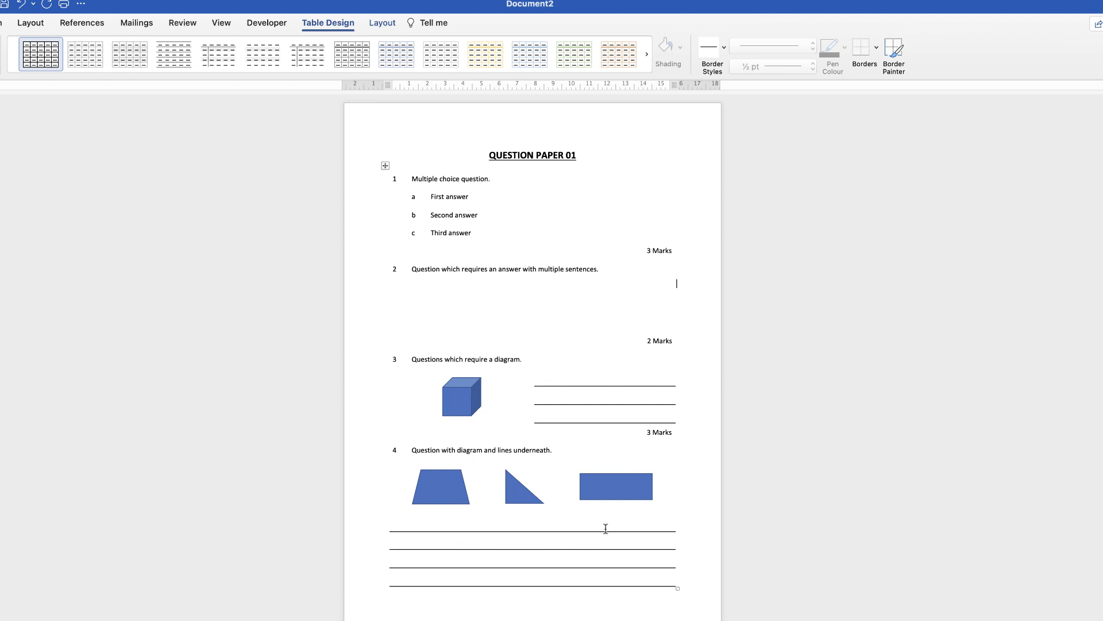
left_click(385, 165)
left_click(878, 49)
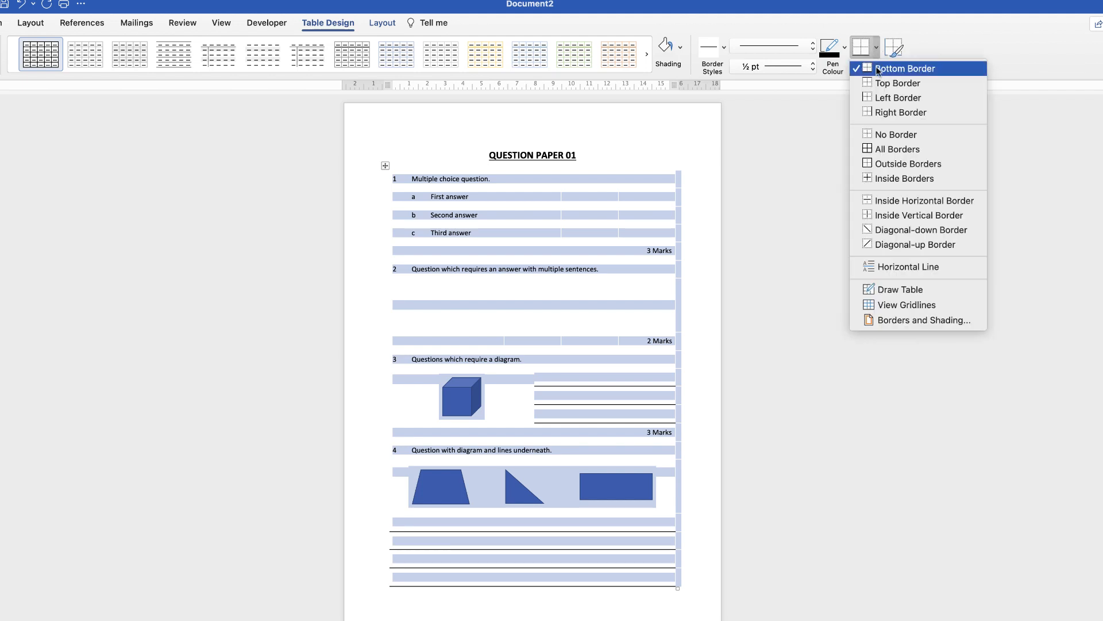
left_click(892, 306)
left_click(700, 322)
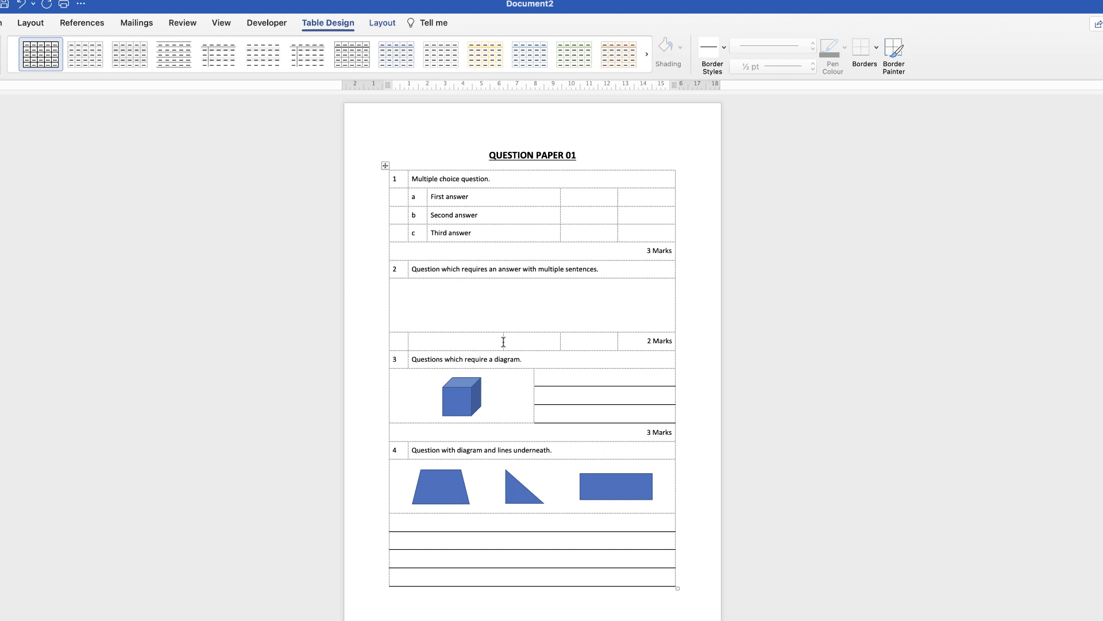
Step: Add more than twenty blank rows to the single-row table on page 2
scroll(534, 448, "down", 1)
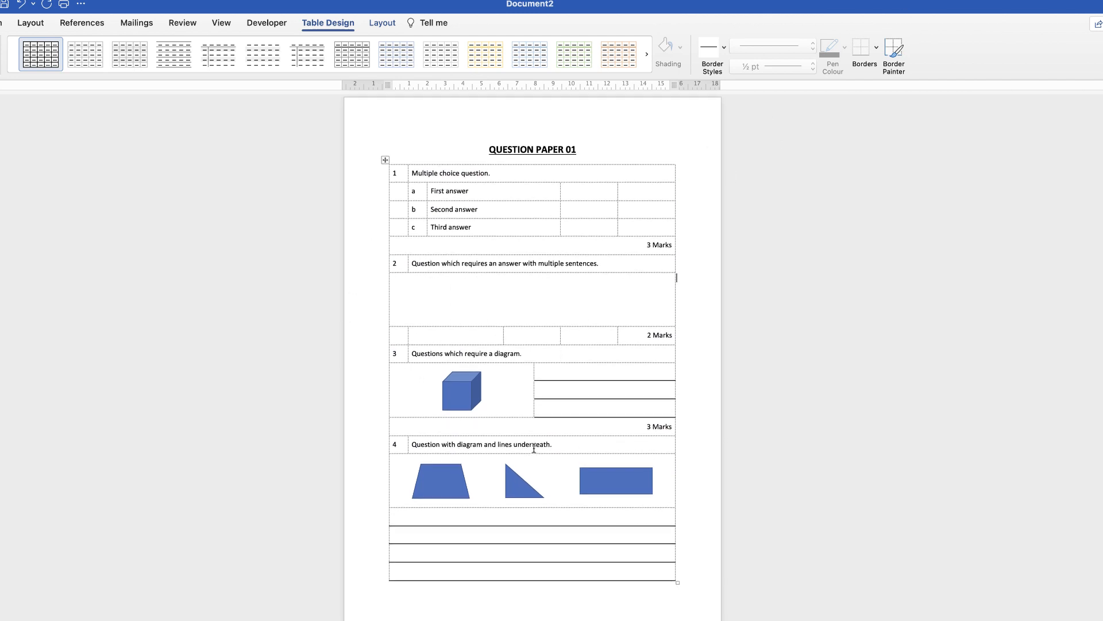
scroll(534, 449, "down", 4)
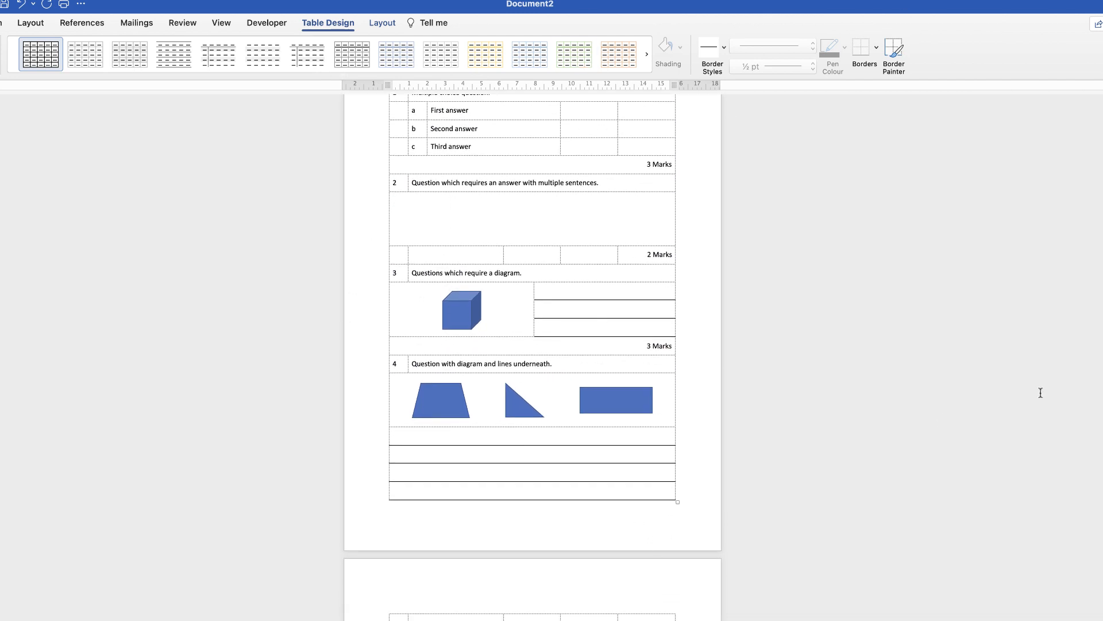
scroll(534, 356, "down", 15)
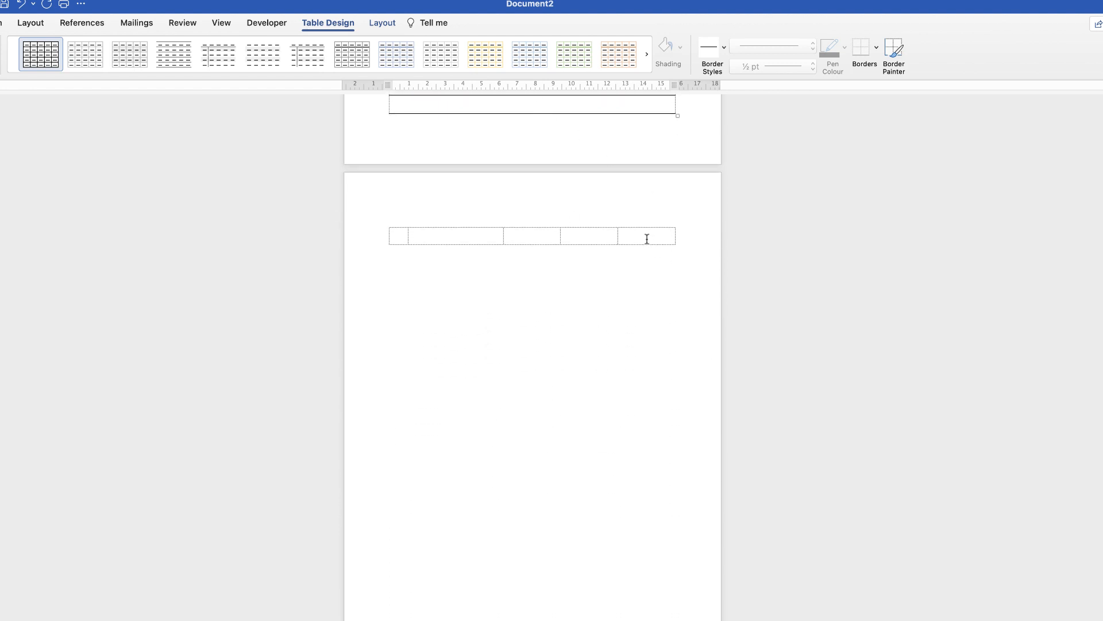
left_click(647, 237)
key("Tab")
key("Tab")
key("Tab")
key("Tab")
key("Tab")
key("Tab")
key("Tab")
key("Tab")
key("Tab")
key("Tab")
key("Tab")
key("Tab")
key("Tab")
key("Tab")
key("Tab")
key("Tab")
key("Tab")
key("Tab")
key("Tab")
key("Tab")
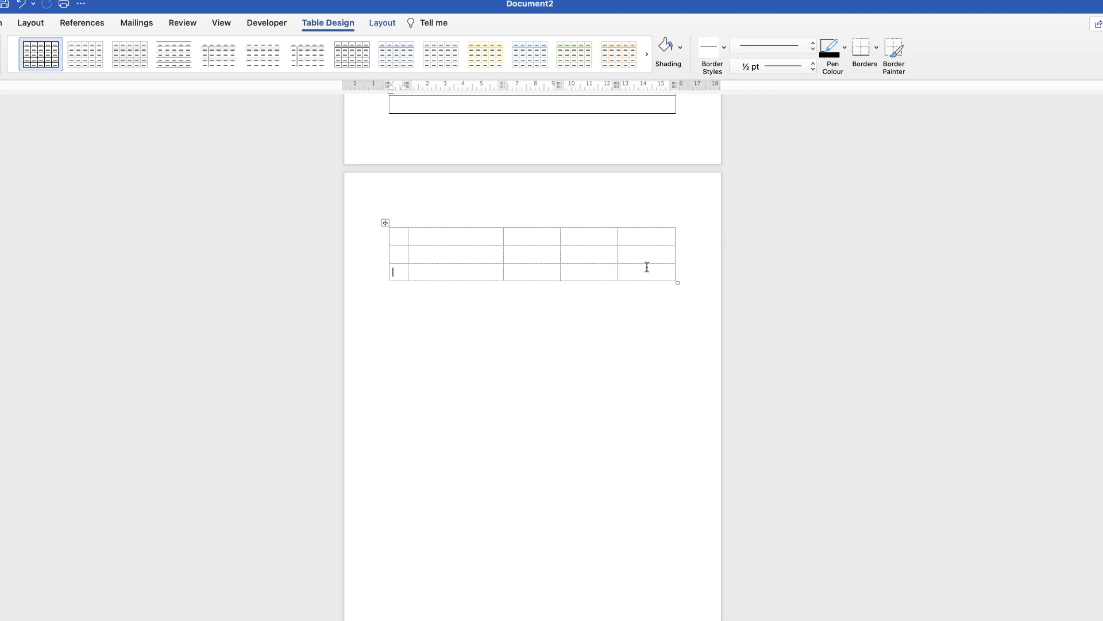
key("Tab")
key("Tab")
key("Tab")
key("Tab")
key("Tab")
key("Tab")
key("Tab")
key("Tab")
key("Tab")
key("Tab")
key("Tab")
key("Tab")
key("Tab")
key("Tab")
key("Tab")
Step: Number the first row of page 2's table 5, and enter "A question with text." in its remaining cells merged into one
left_click(397, 235)
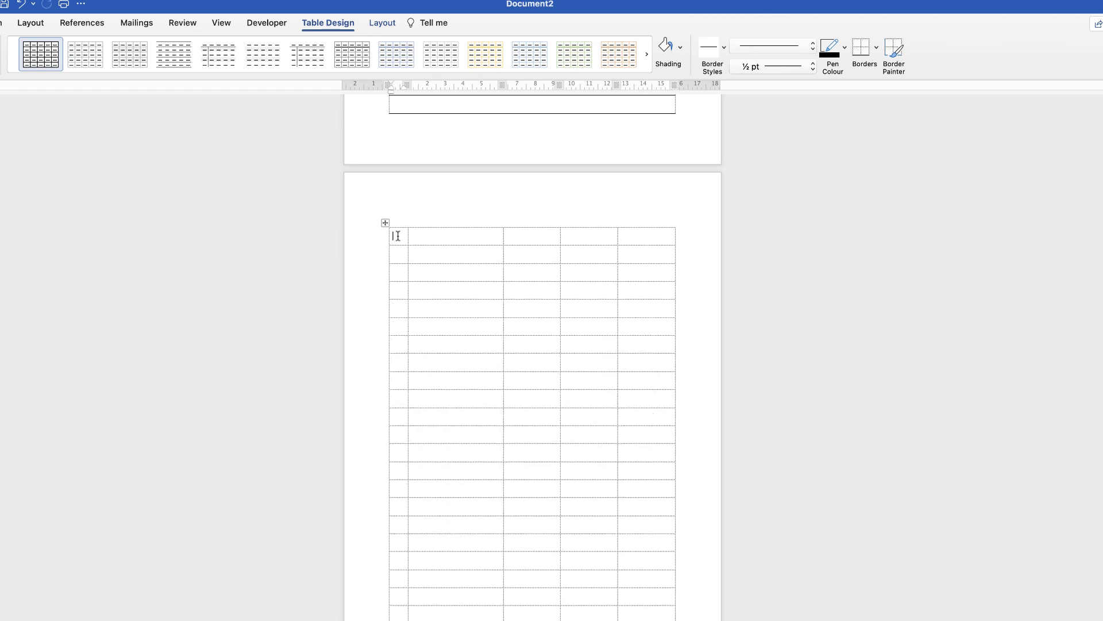
type("5")
left_click_drag(451, 234, 479, 235)
right_click(480, 235)
left_click(479, 346)
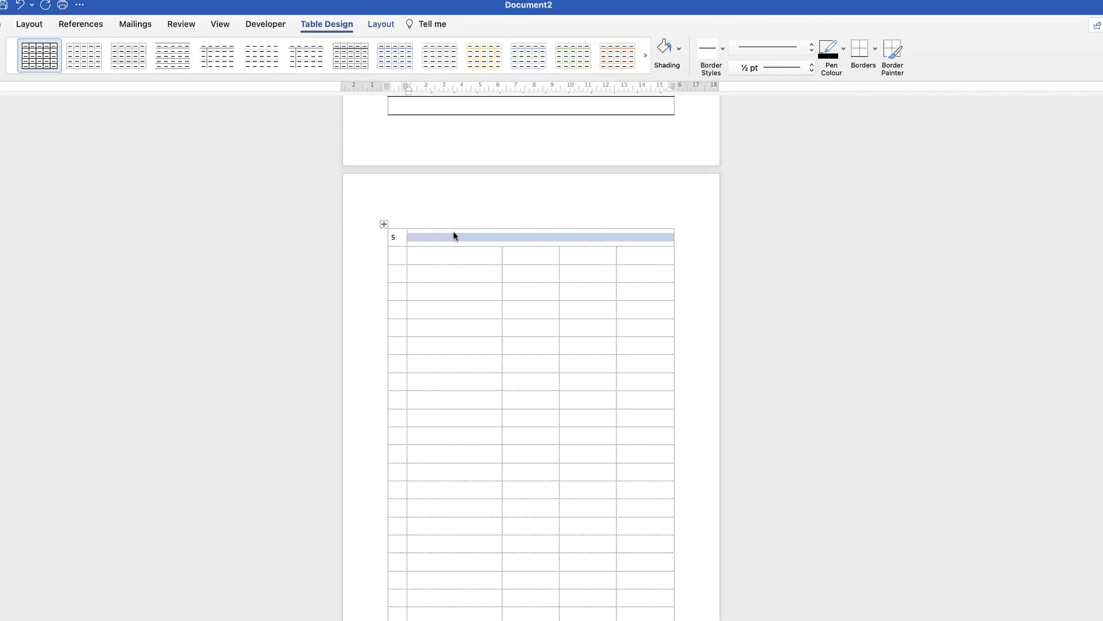
type("A question with text.")
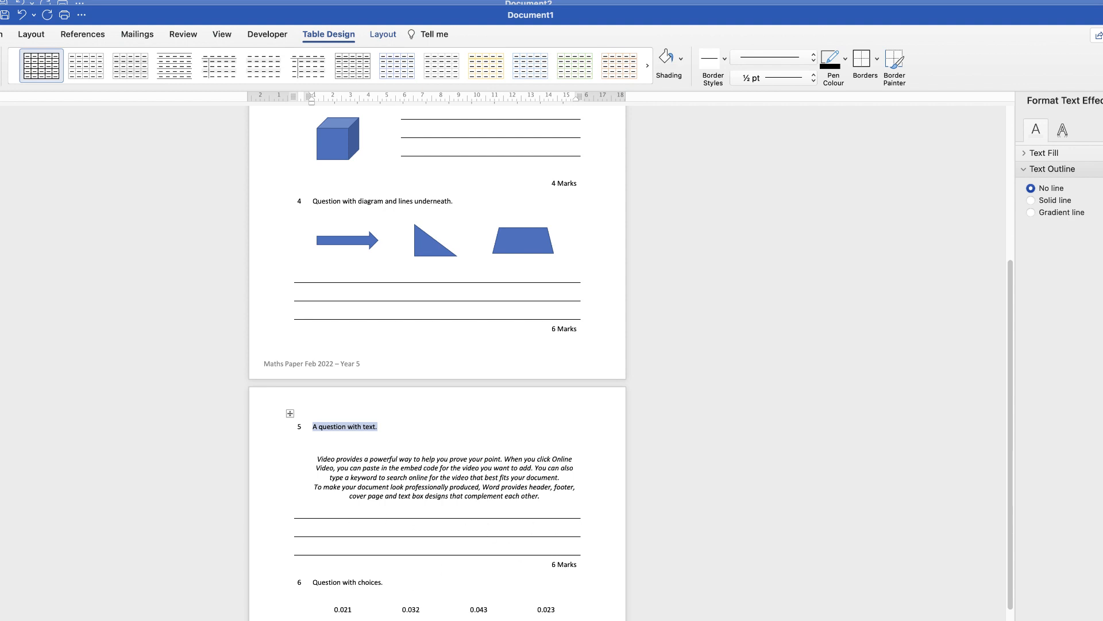
left_click(585, 4)
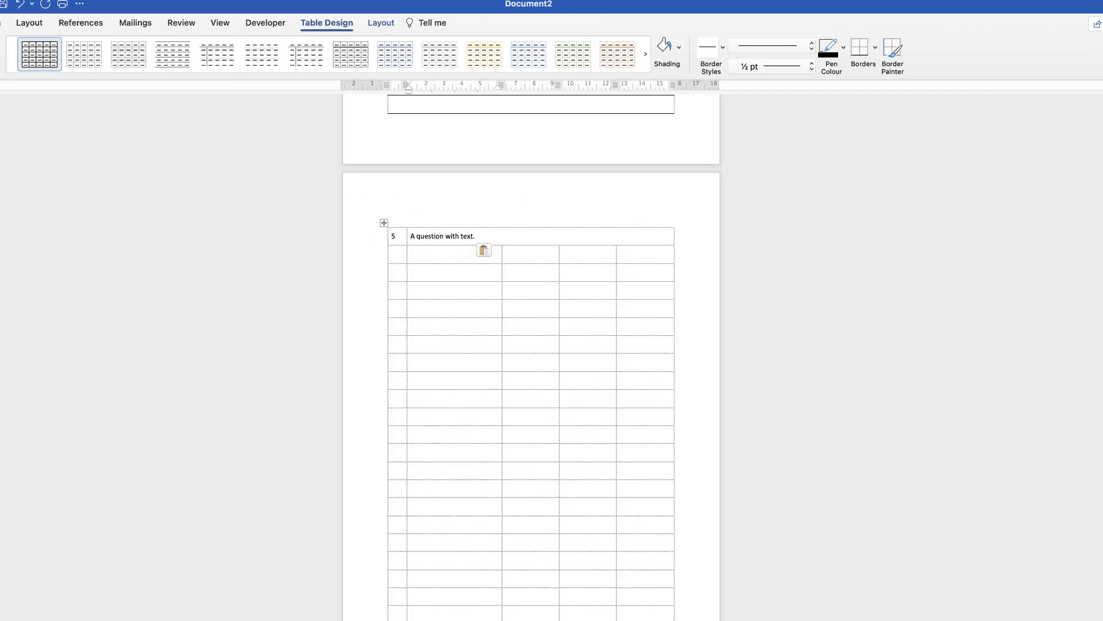
Step: Add another row after question 4's last answer line and reduce the page's bottom margin so the row fits on page 1
scroll(662, 396, "up", 5)
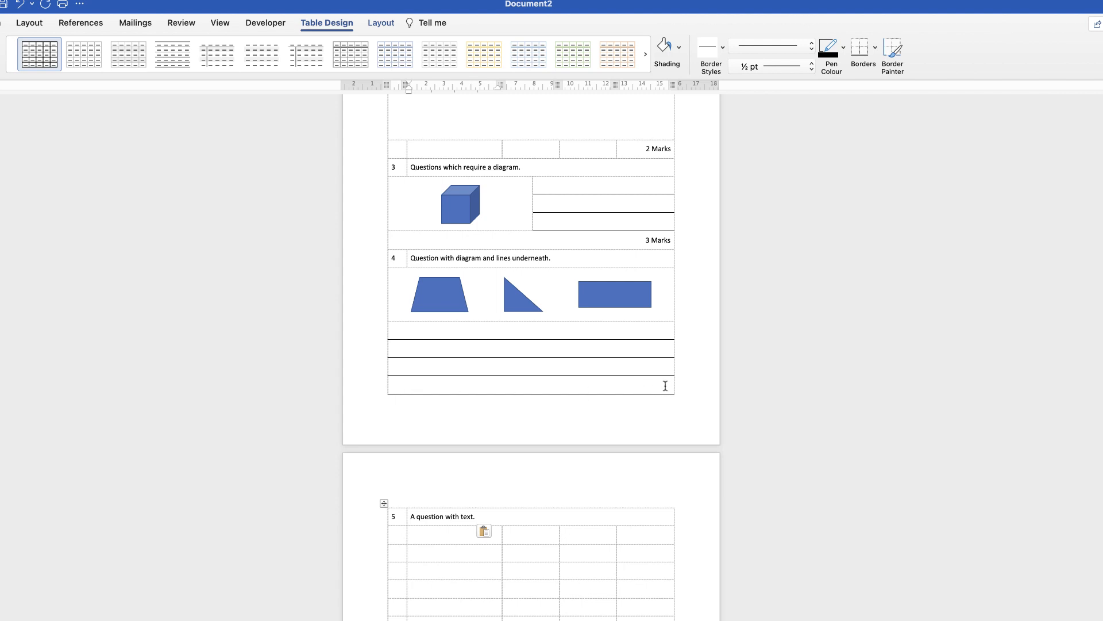
left_click(665, 385)
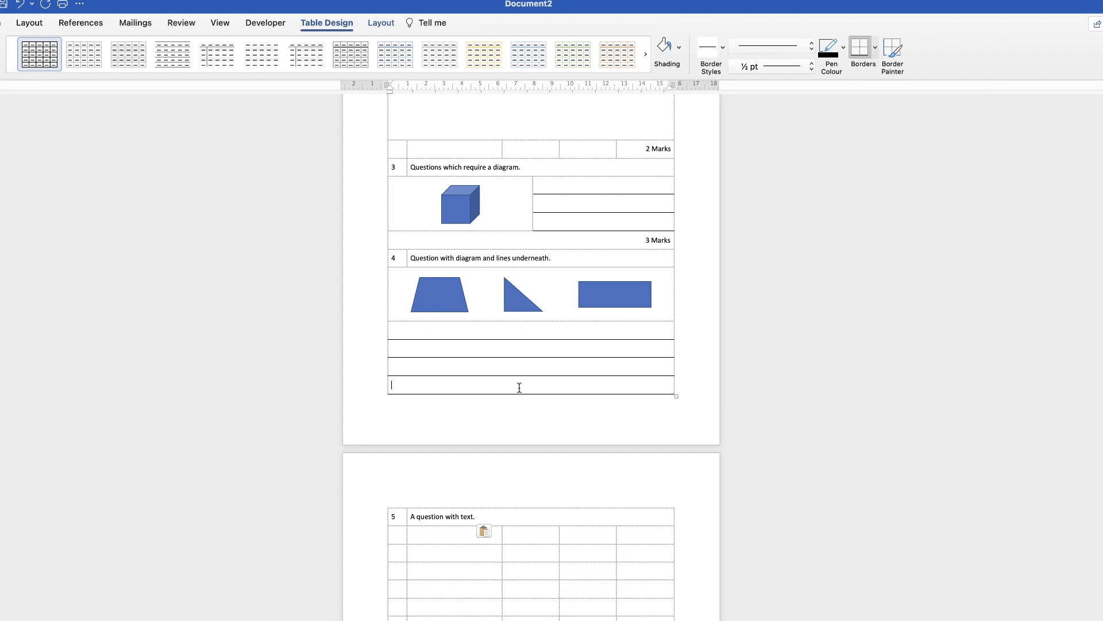
key("Tab")
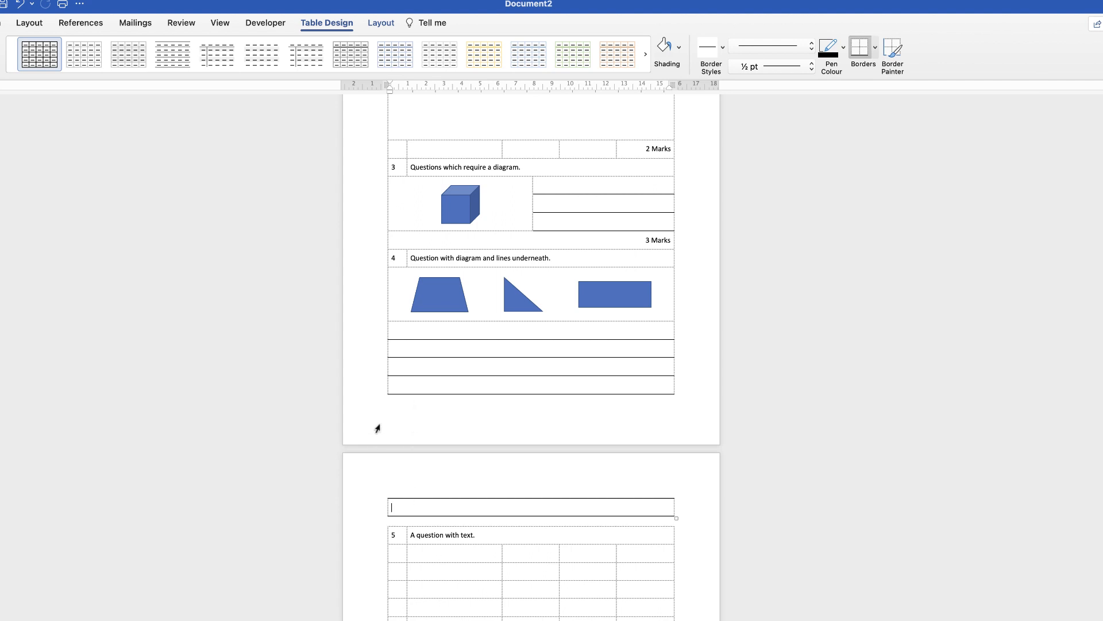
left_click(378, 354)
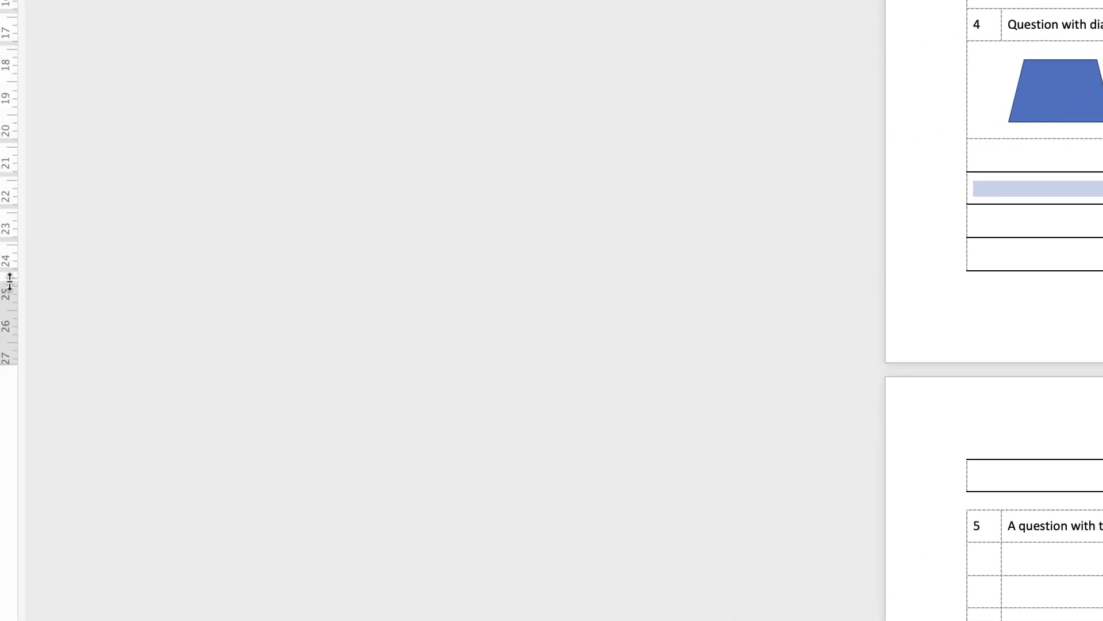
left_click(636, 82)
left_click_drag(10, 282, 11, 311)
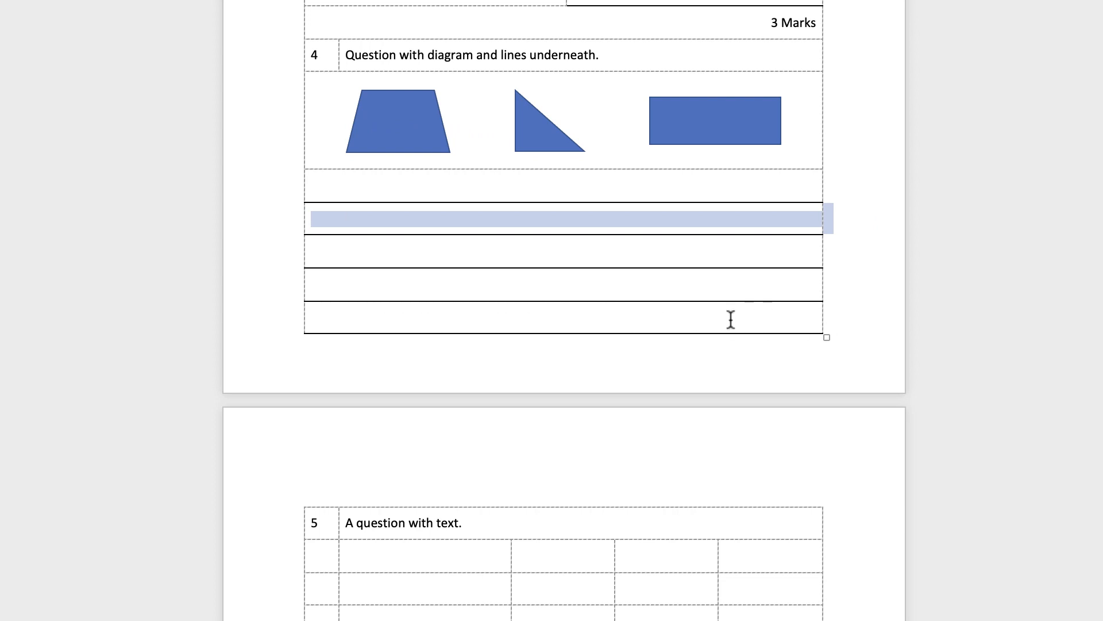
Step: Enter "6 Marks" in the last row of question 4 and align it centre right in the cell
left_click(798, 318)
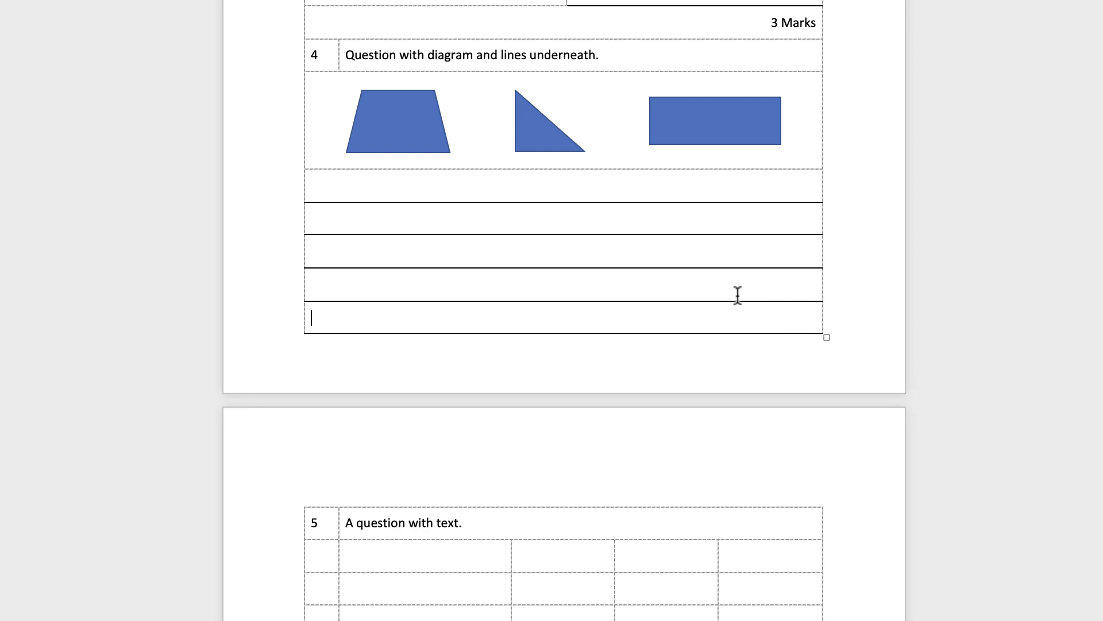
type("6 Marks")
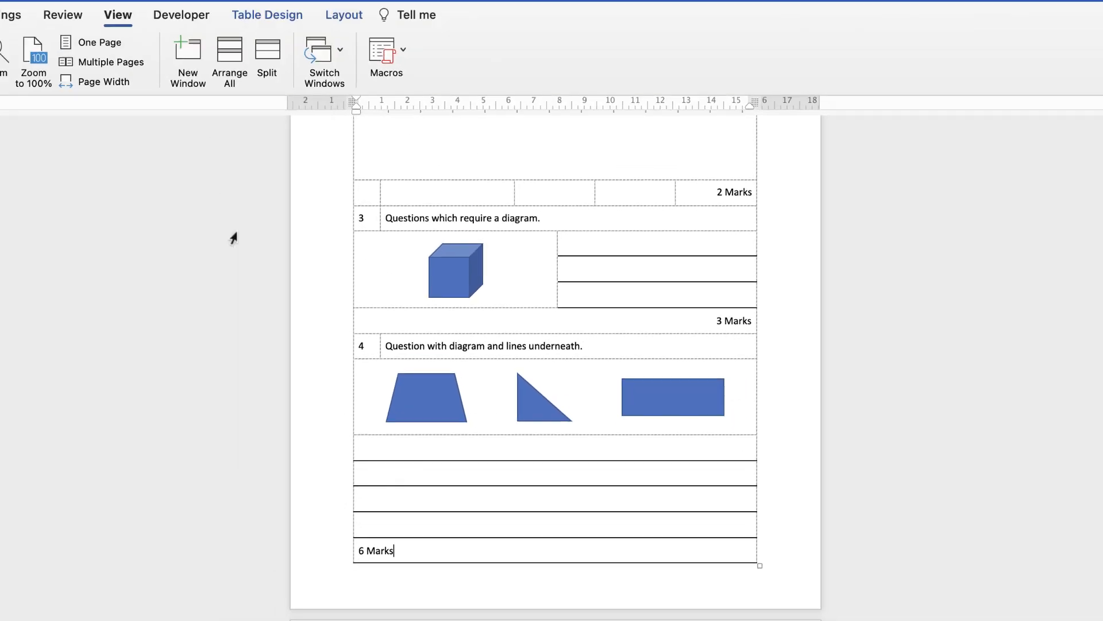
left_click(349, 62)
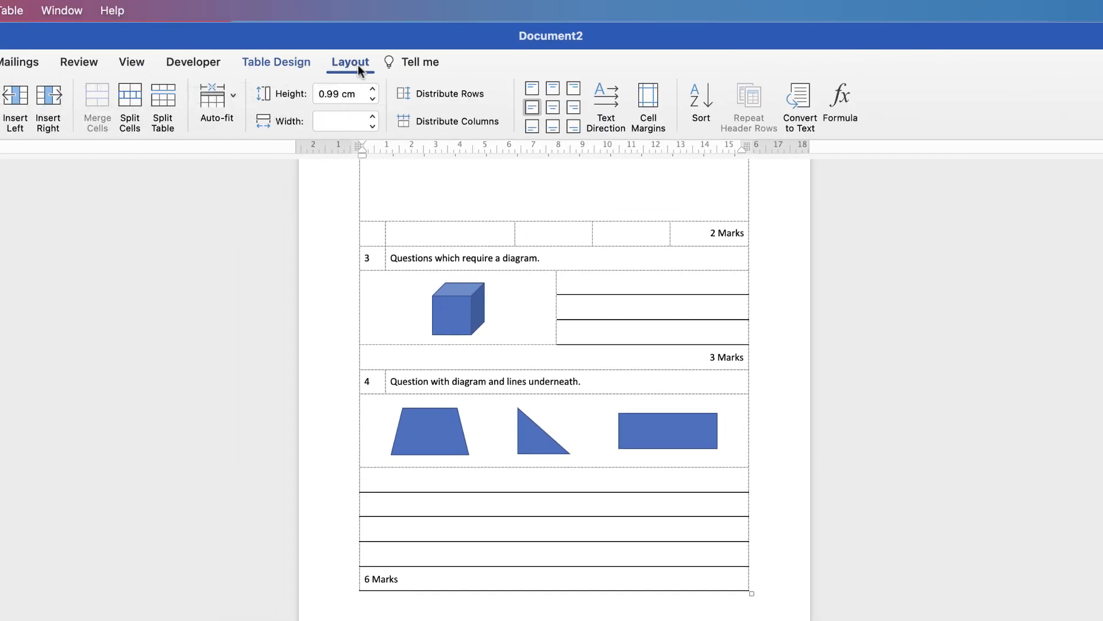
left_click(574, 106)
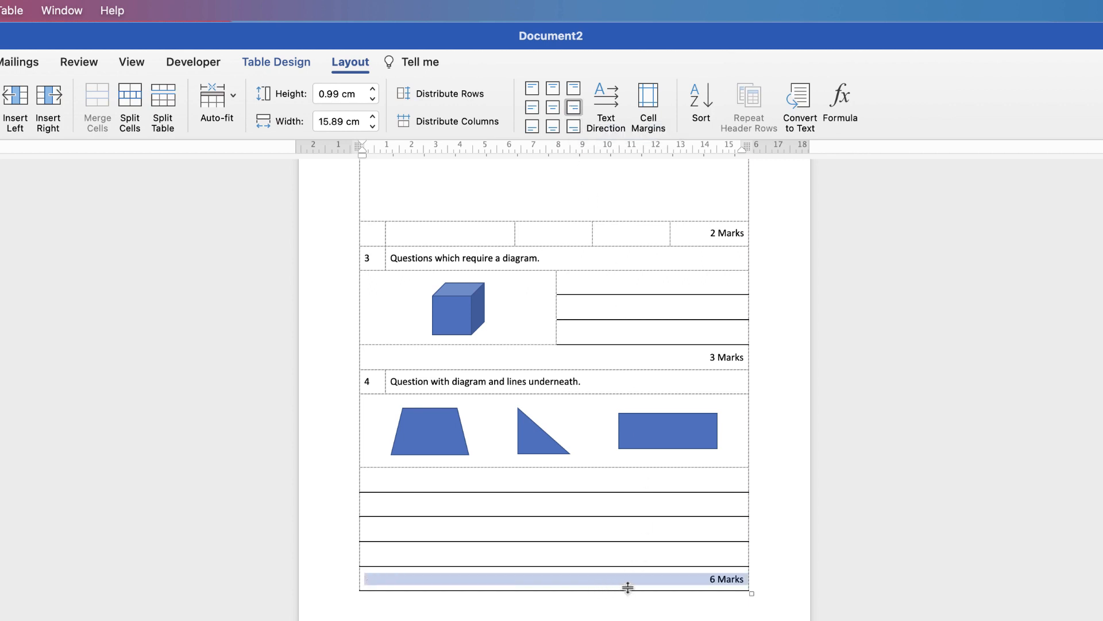
Step: Remove the bottom border from question 4's "6 Marks" row
left_click(269, 63)
left_click(1047, 101)
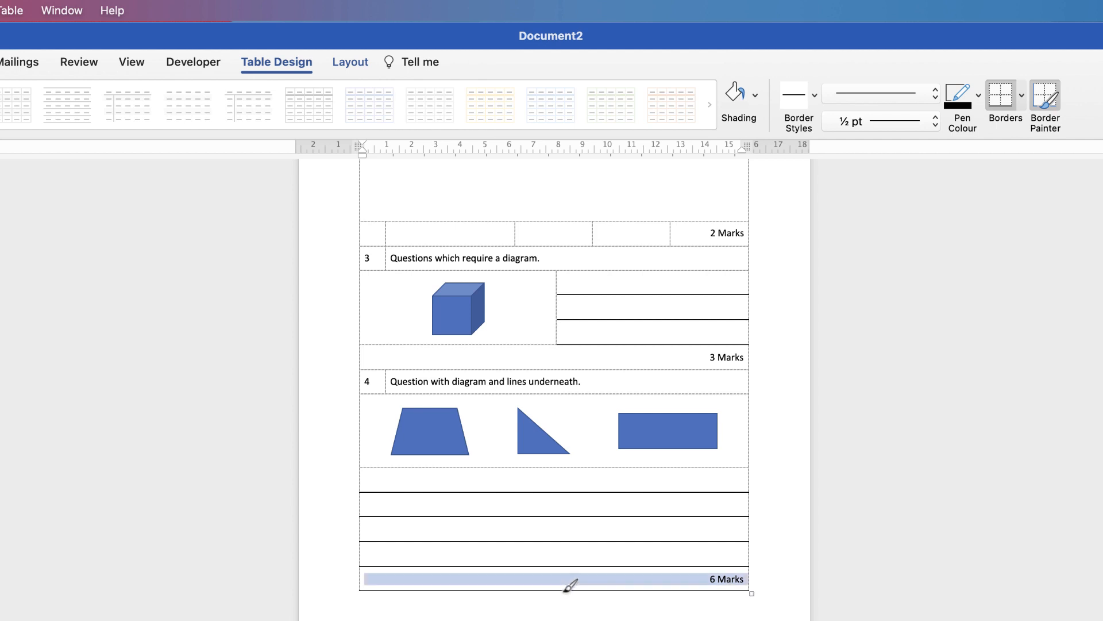
left_click(1048, 95)
left_click(1022, 94)
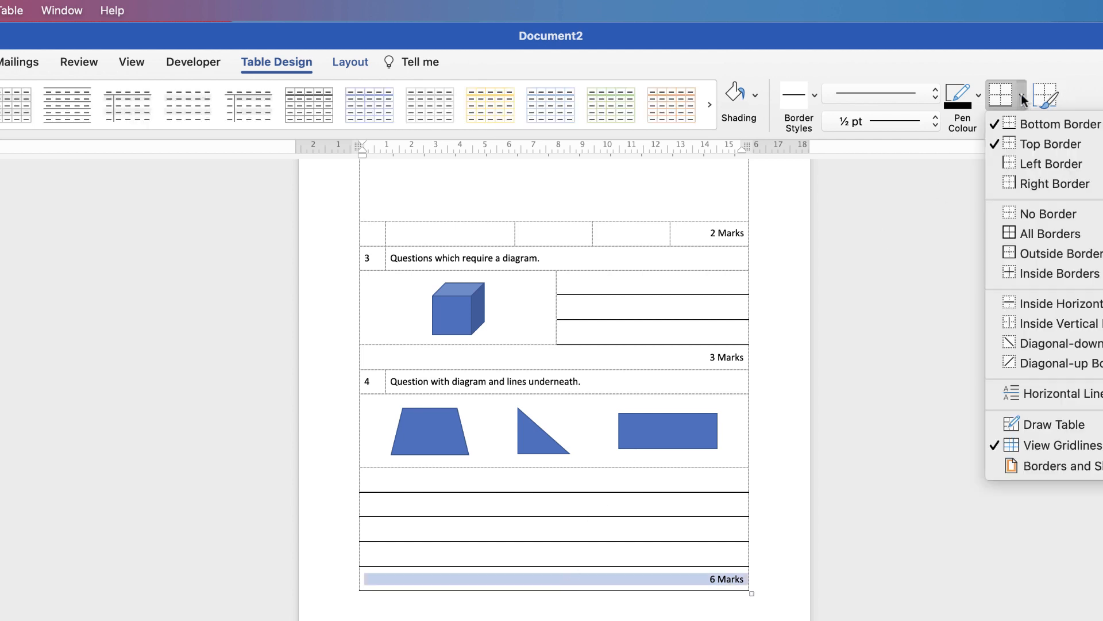
left_click(996, 124)
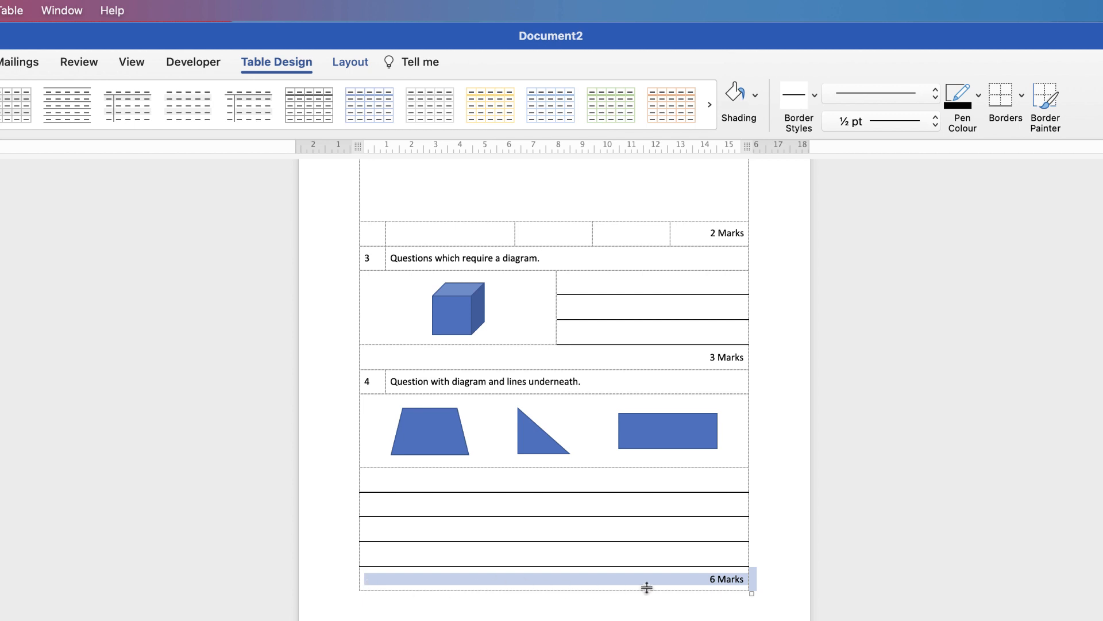
key("Left")
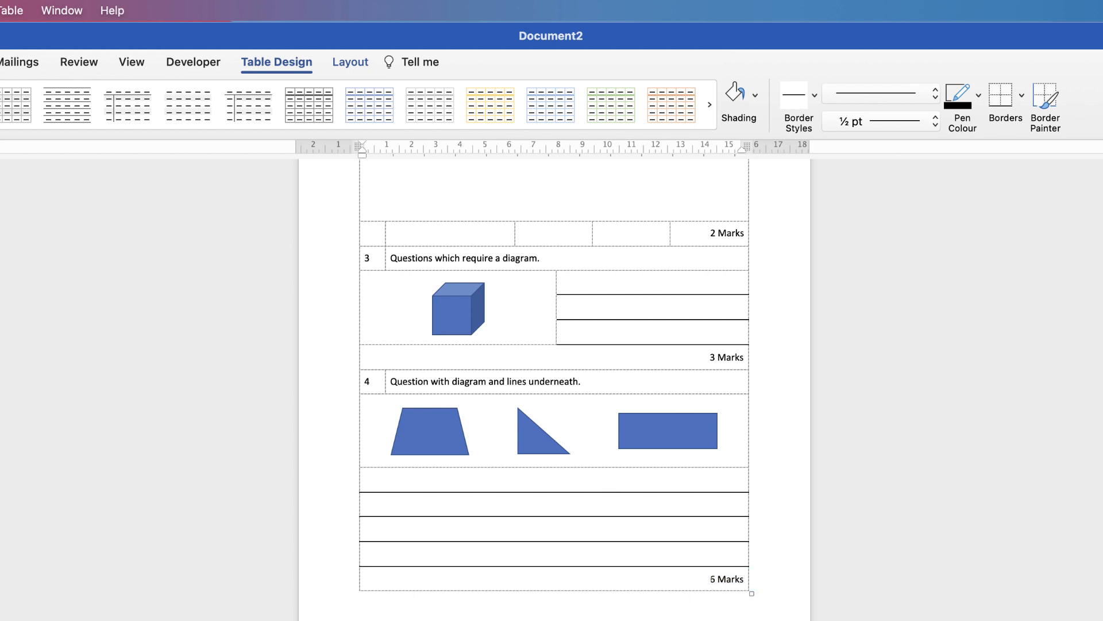
Step: Merge the cells beside the number column across the third to fifth rows of page 2's table into one block
scroll(458, 432, "down", 10)
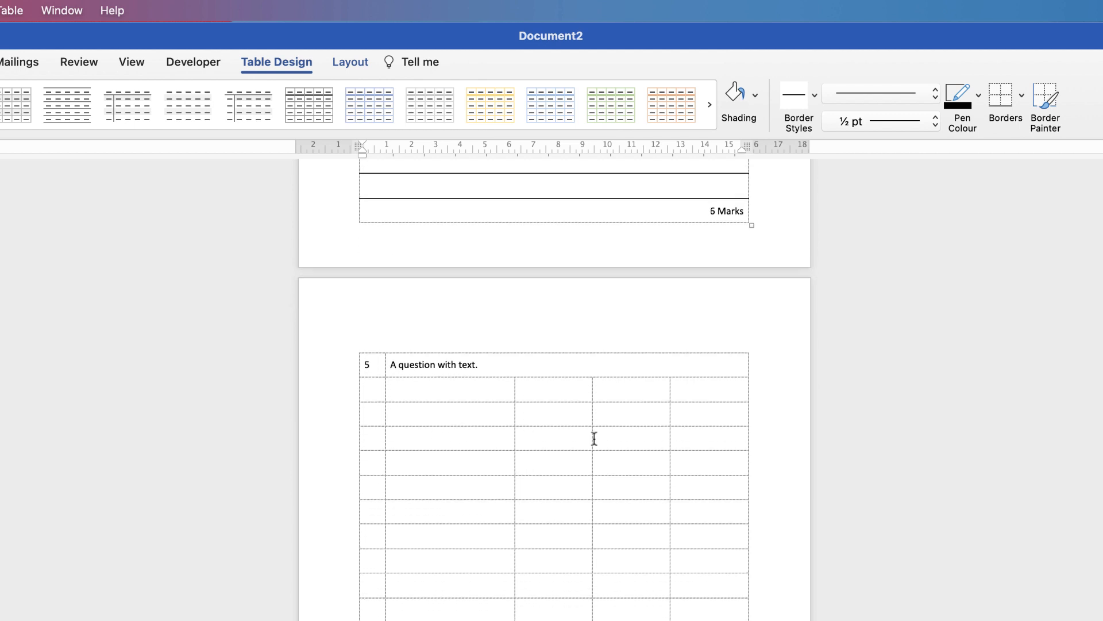
left_click(432, 396)
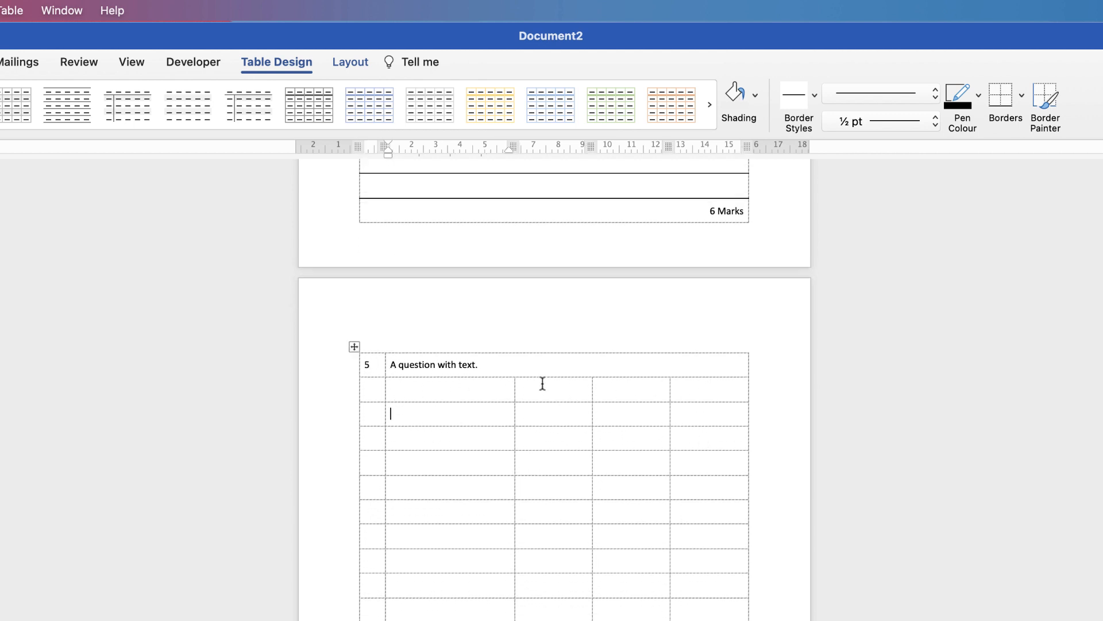
left_click_drag(421, 416, 705, 467)
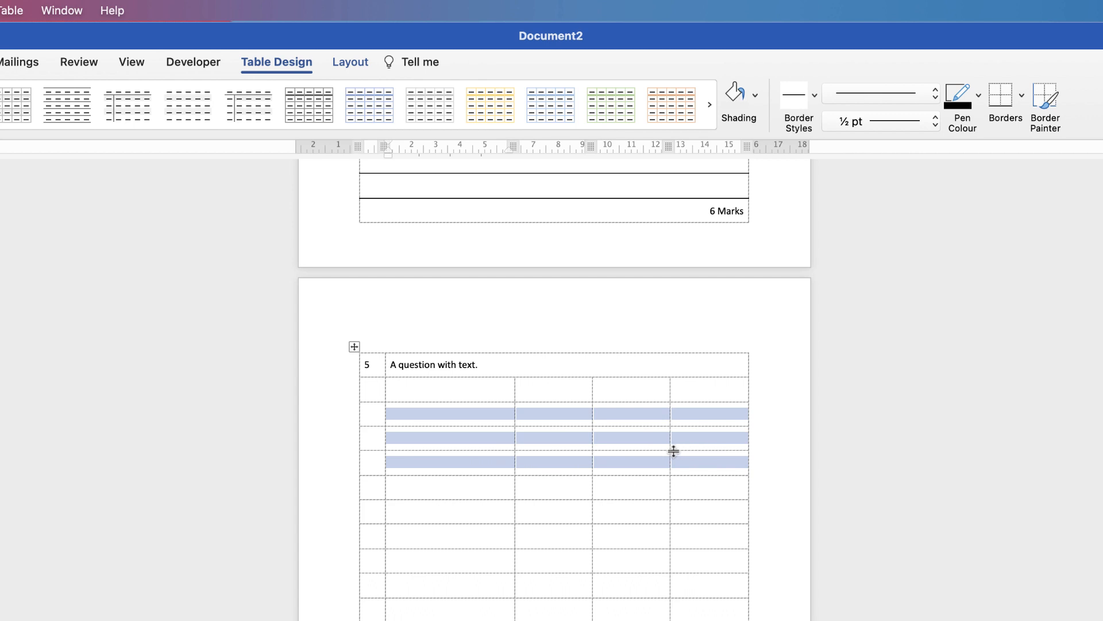
left_click(660, 456)
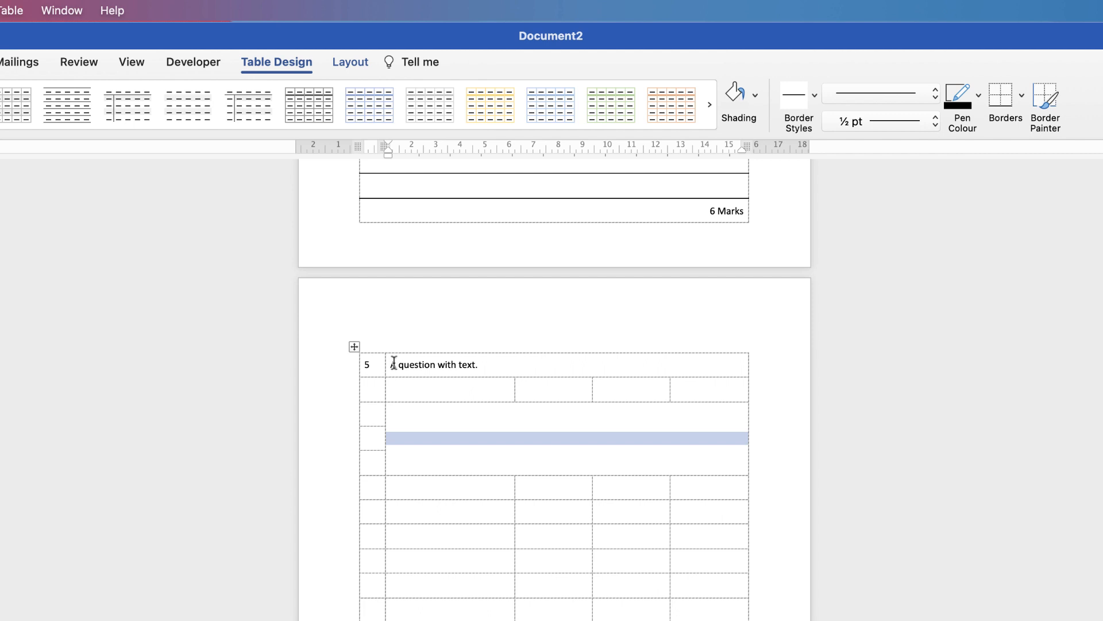
Step: Fill question 5's merged block with the italic passage beginning "Video provides a powerful way to help you prove your point." and centre all its text
left_click(411, 432)
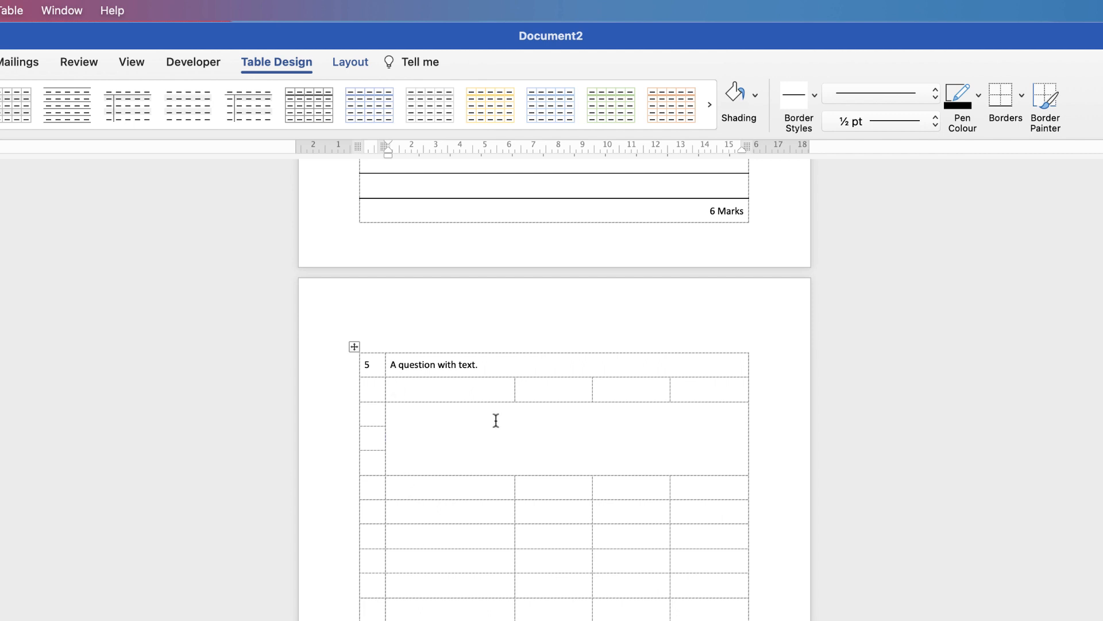
type("Video provides a powerful way to help you prove your point. When you click Online Video, you can paste in the embed code for the video you want to add. You can also type a keyword to search online for the video that best fits your document. To make your document look professionally produced, Word provides header, footer, cover page and text box designs that complement each other.")
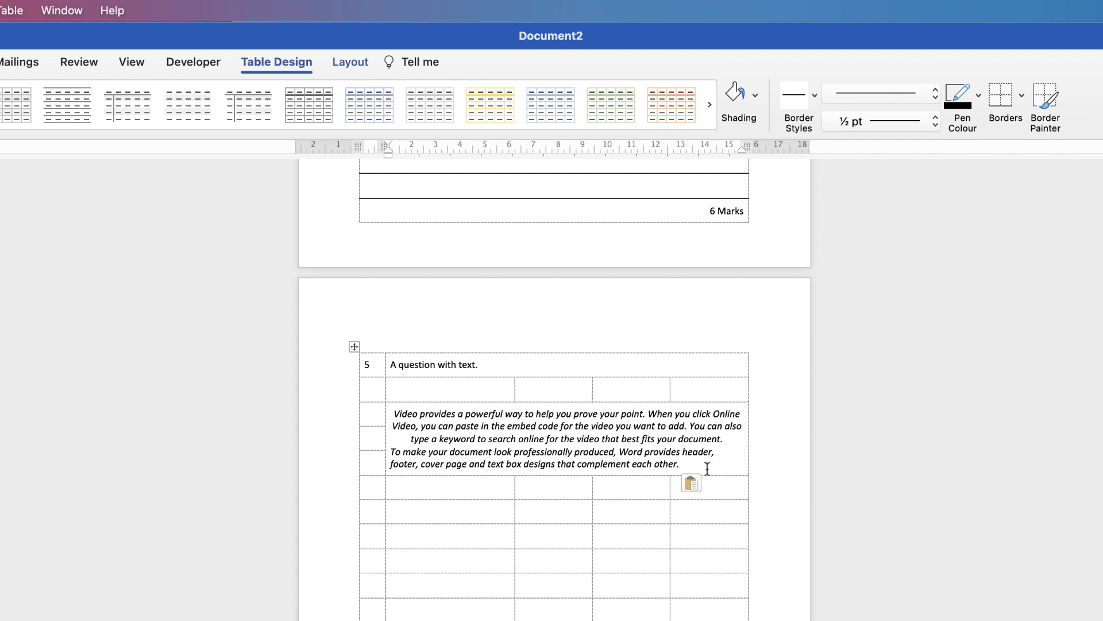
left_click_drag(681, 464, 407, 412)
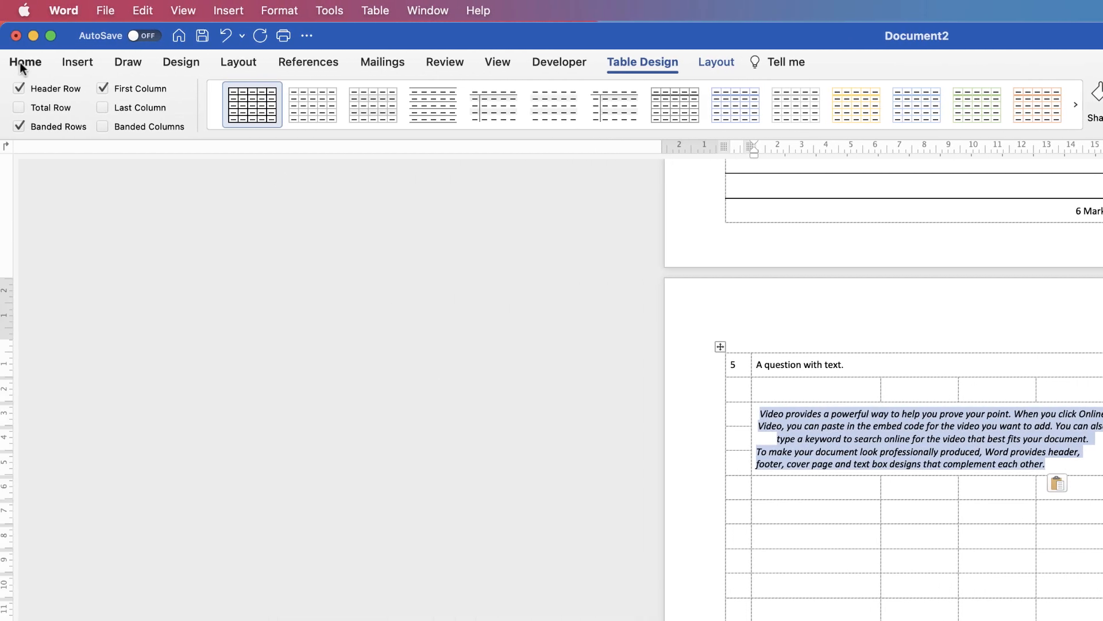
left_click(23, 62)
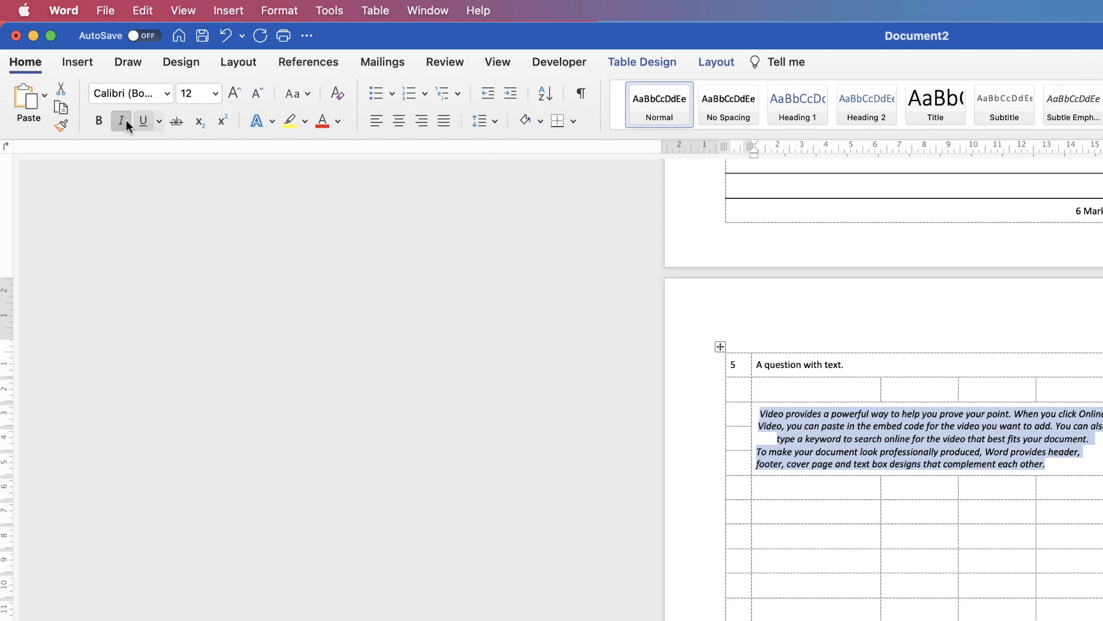
left_click(399, 122)
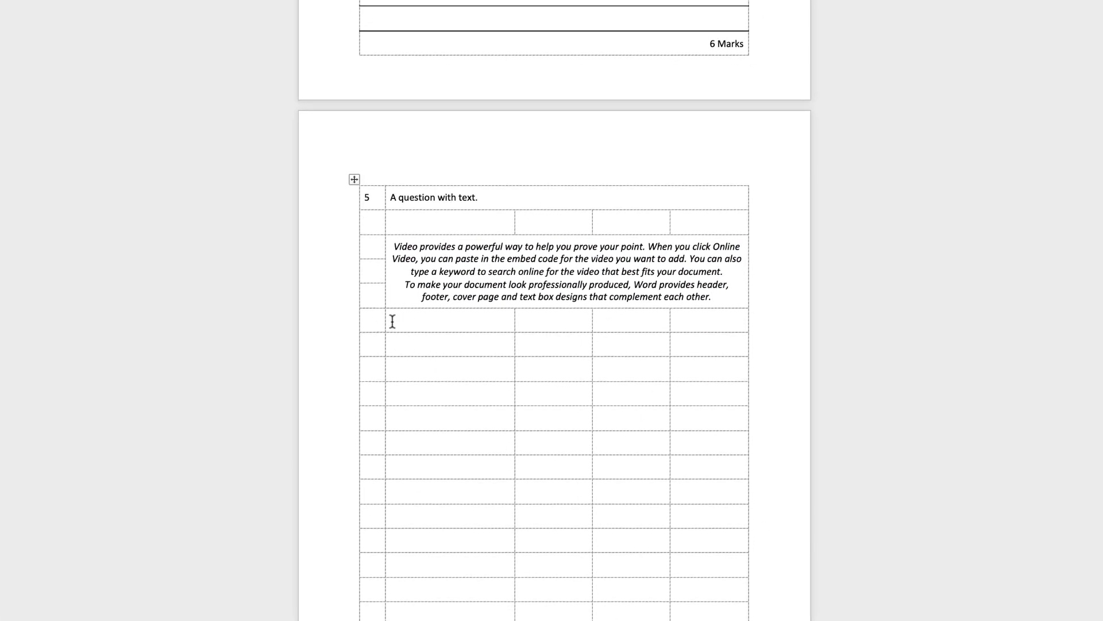
Step: In each of the three rows beneath question 5's passage, merge the four cells beside the number column into one
left_click_drag(393, 320, 697, 317)
key("super+y")
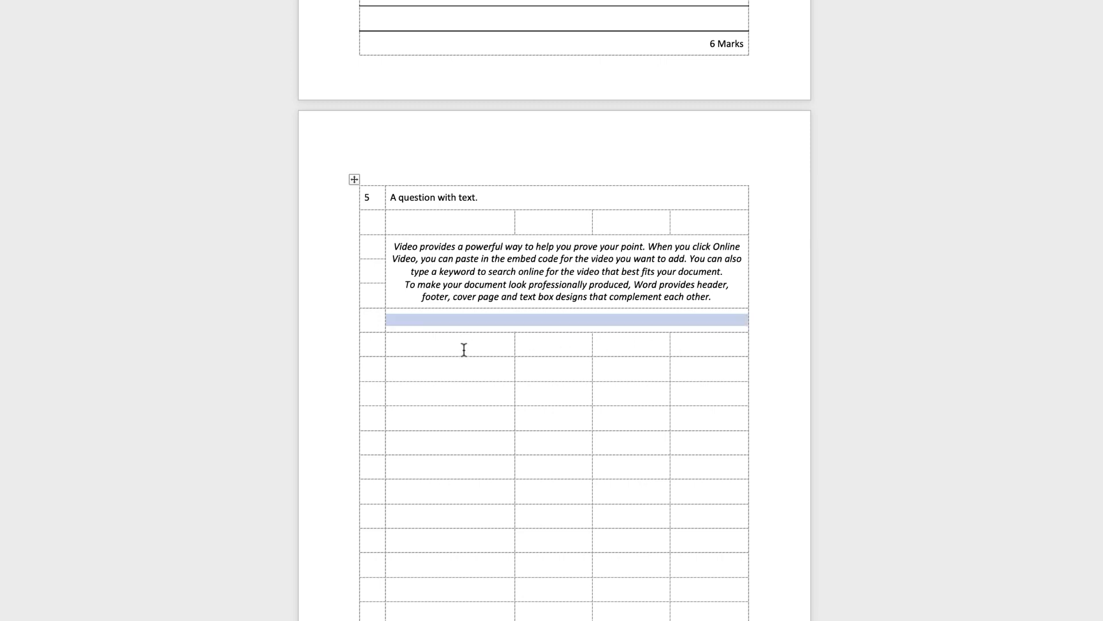
left_click_drag(463, 348, 705, 344)
key("super+y")
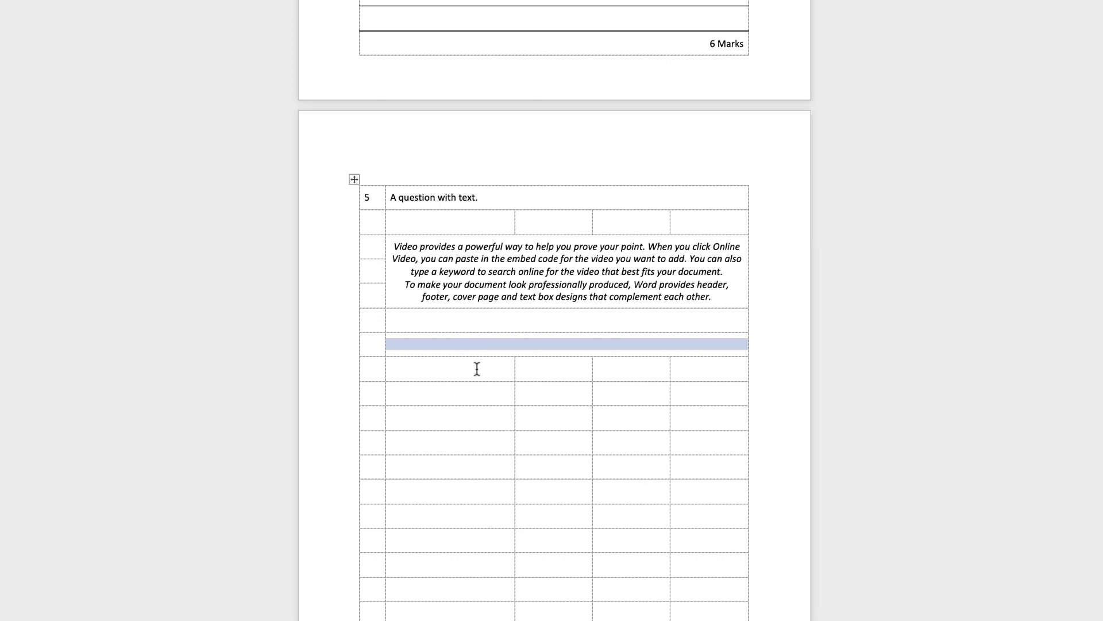
left_click_drag(475, 369, 669, 370)
left_click_drag(656, 501, 461, 503)
left_click(655, 512)
key("super+y")
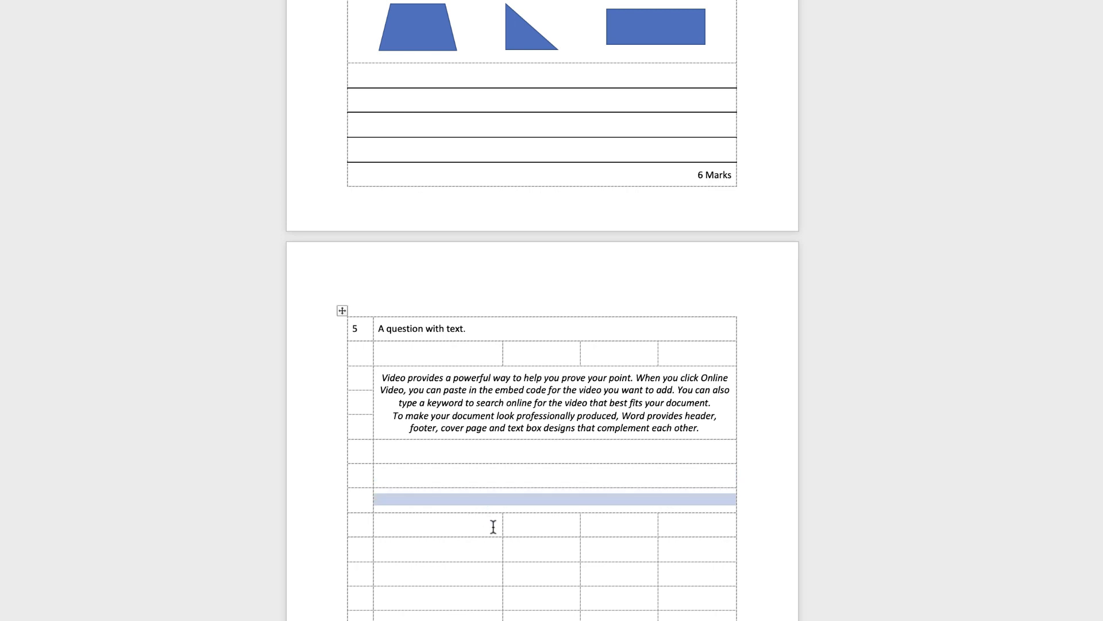
Step: Paint ½ pt answer lines along the bottom borders of the three merged rows beneath question 5's passage
left_click(431, 456)
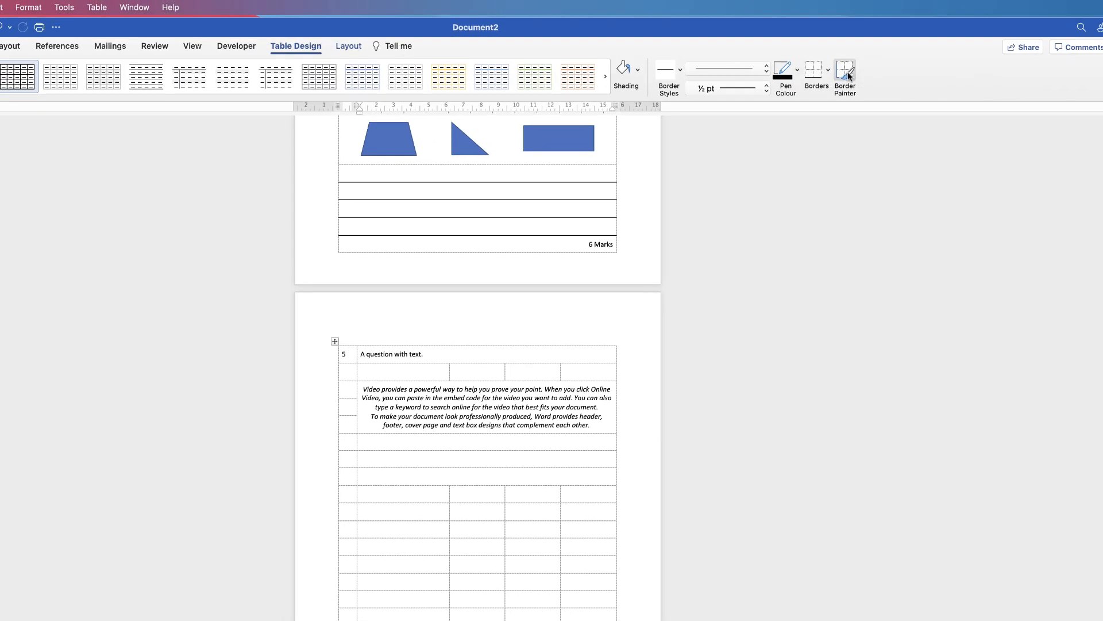
left_click(849, 79)
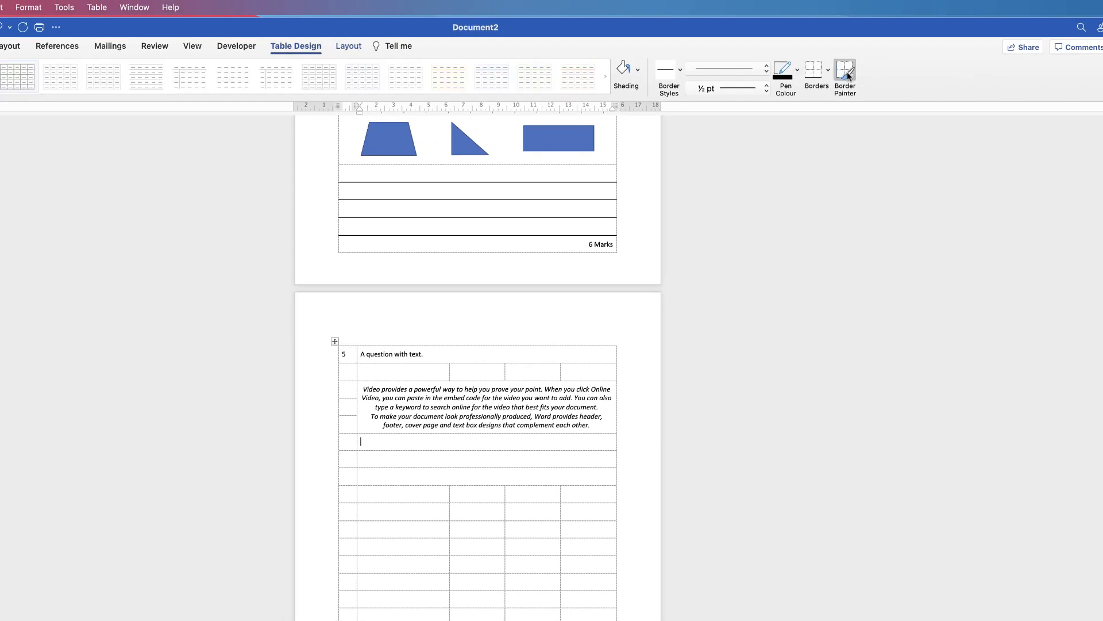
left_click(412, 450)
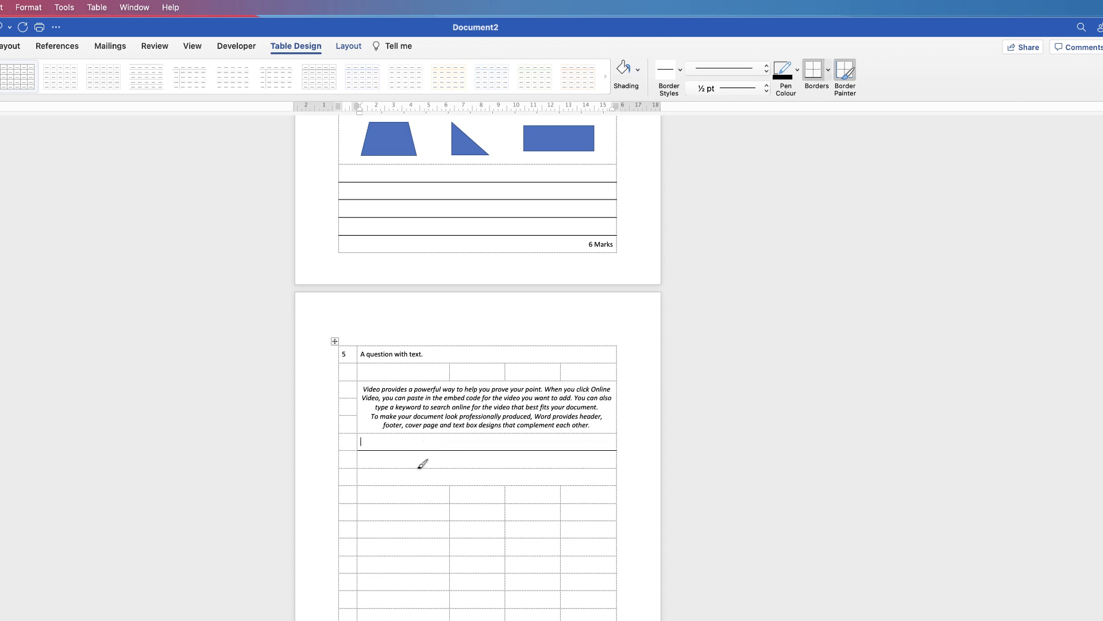
left_click(419, 467)
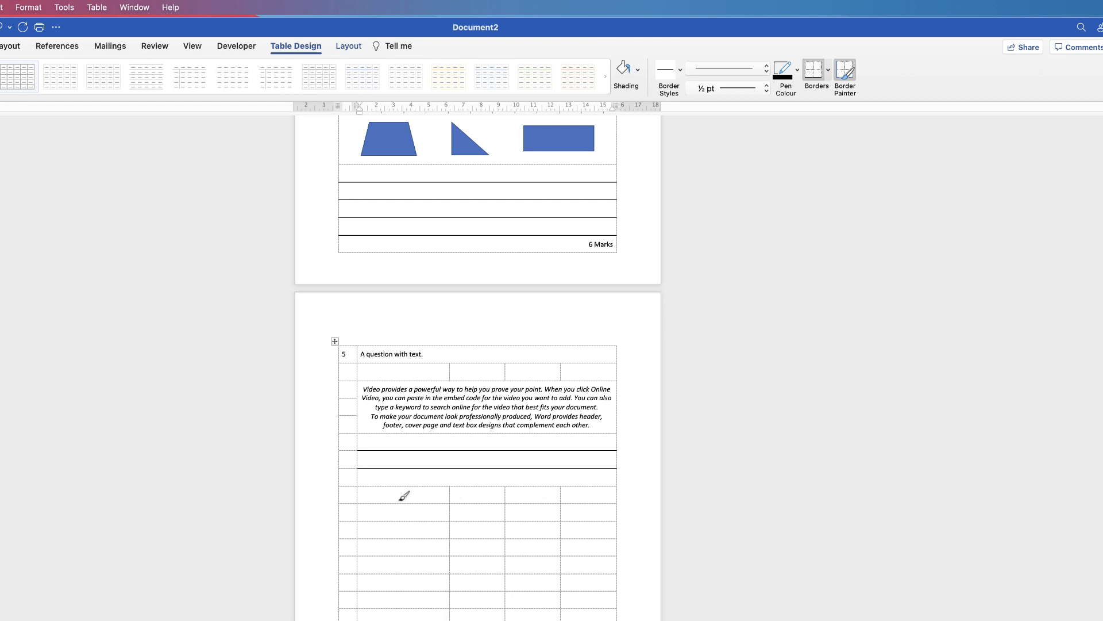
left_click(437, 485)
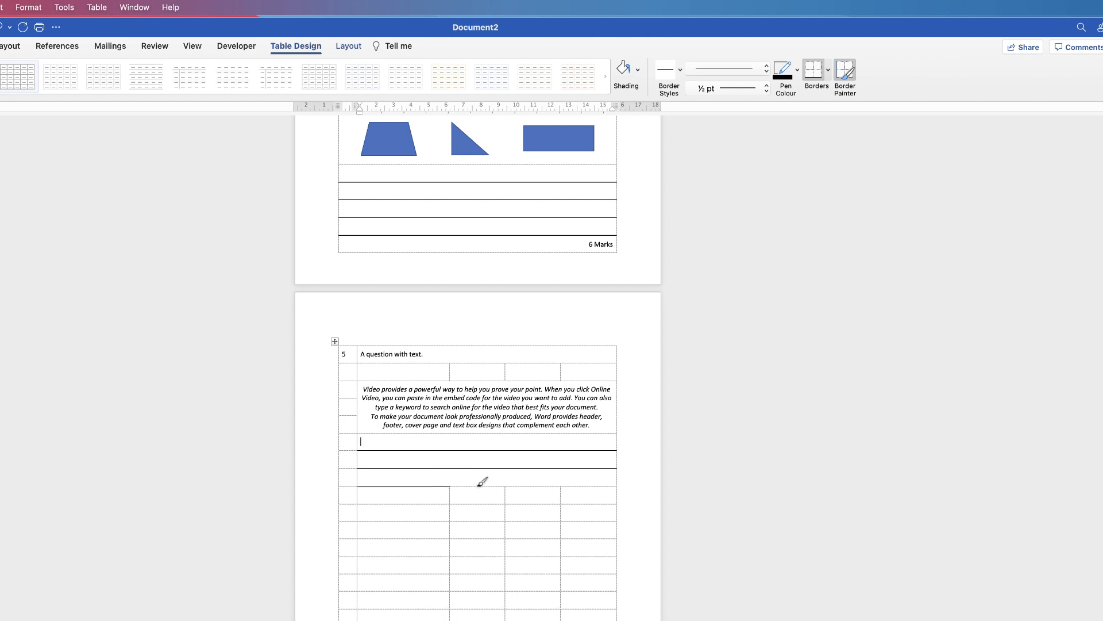
left_click(480, 486)
left_click(523, 485)
left_click(574, 486)
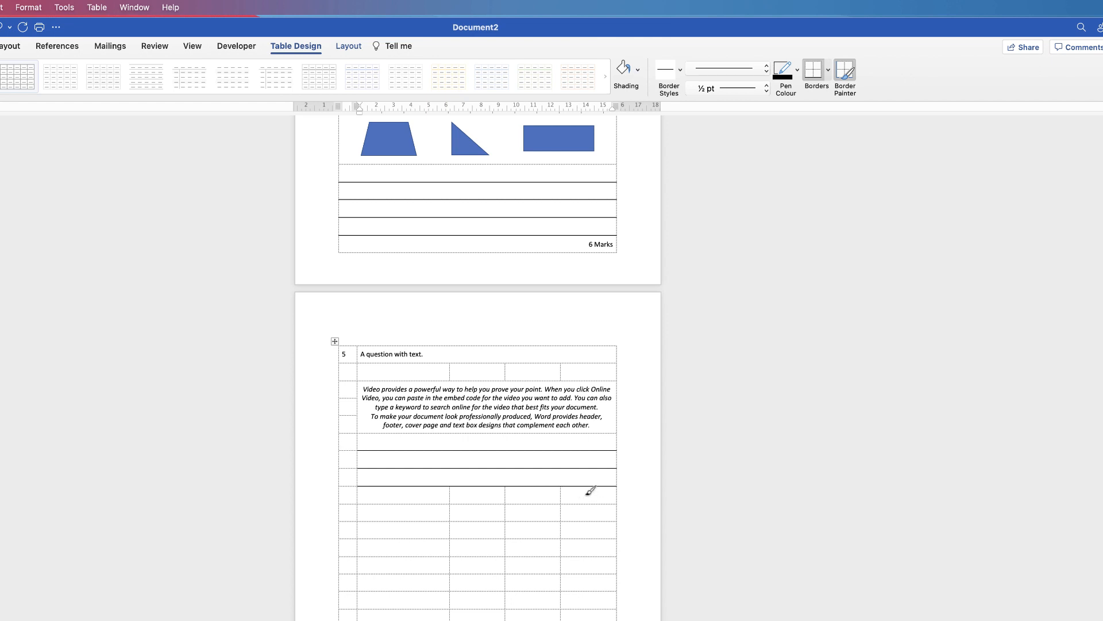
left_click(845, 77)
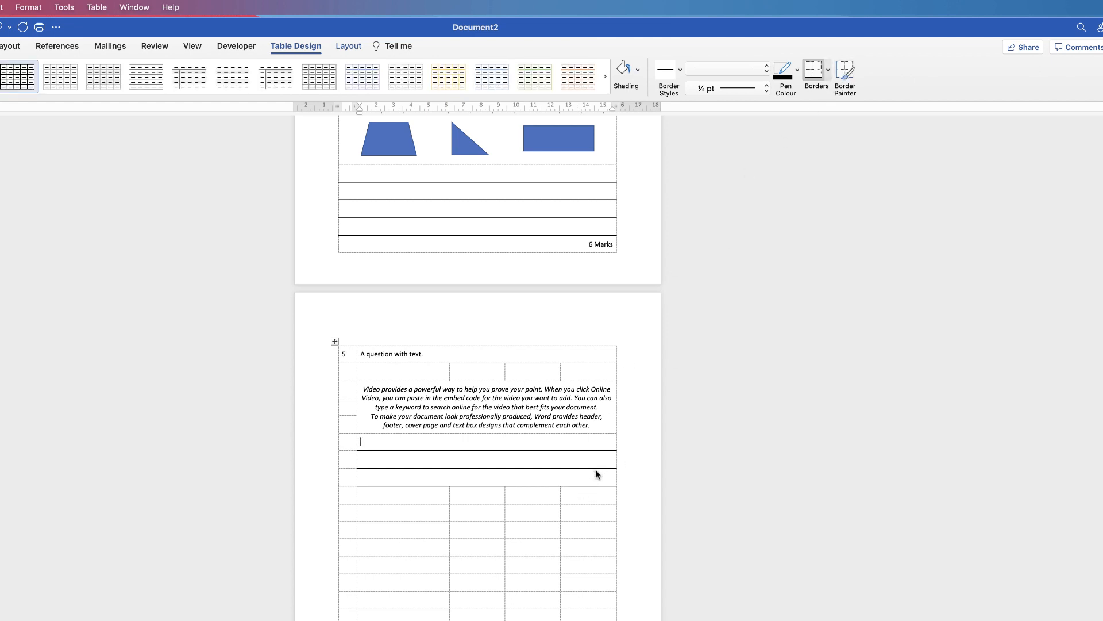
Step: Merge the four cells in the row below question 5's last answer line and align the merged cell centre right
left_click(448, 496)
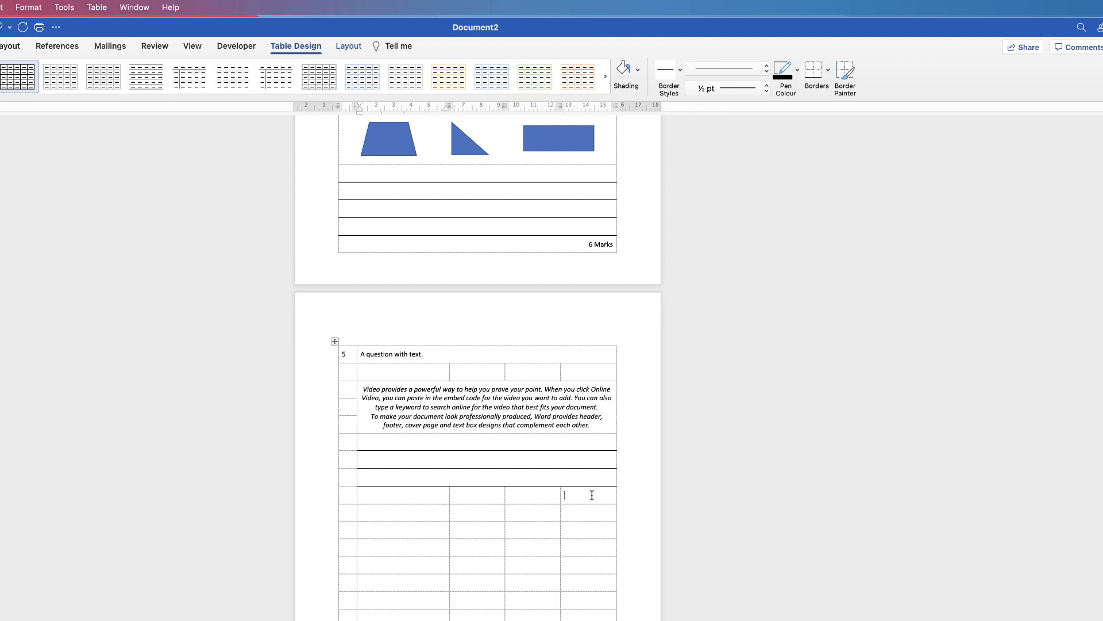
left_click_drag(590, 496, 433, 495)
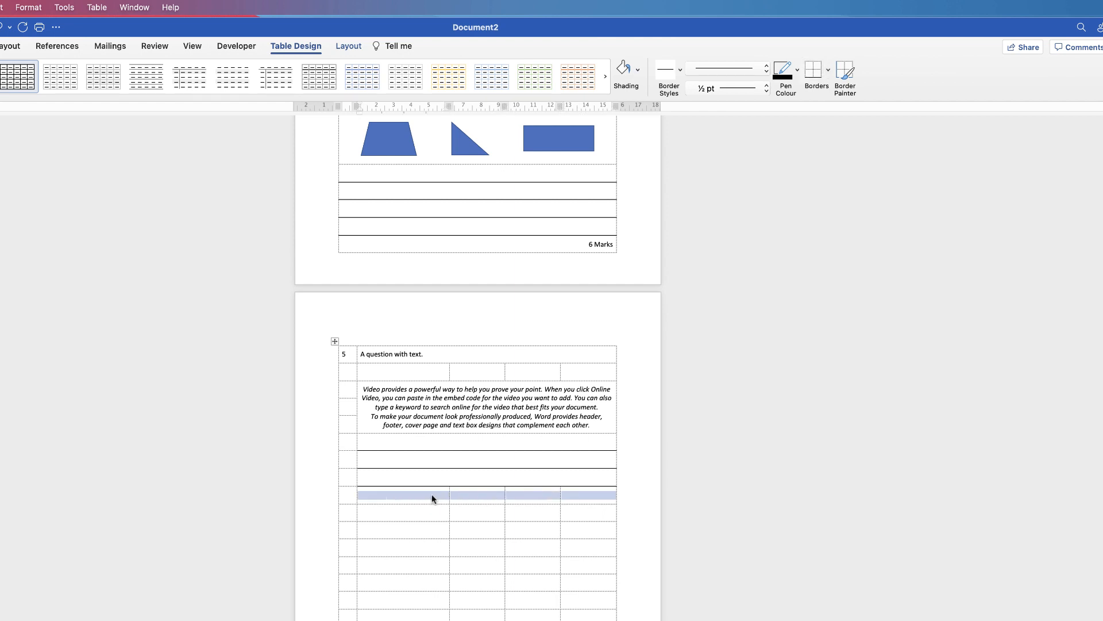
left_click(600, 496)
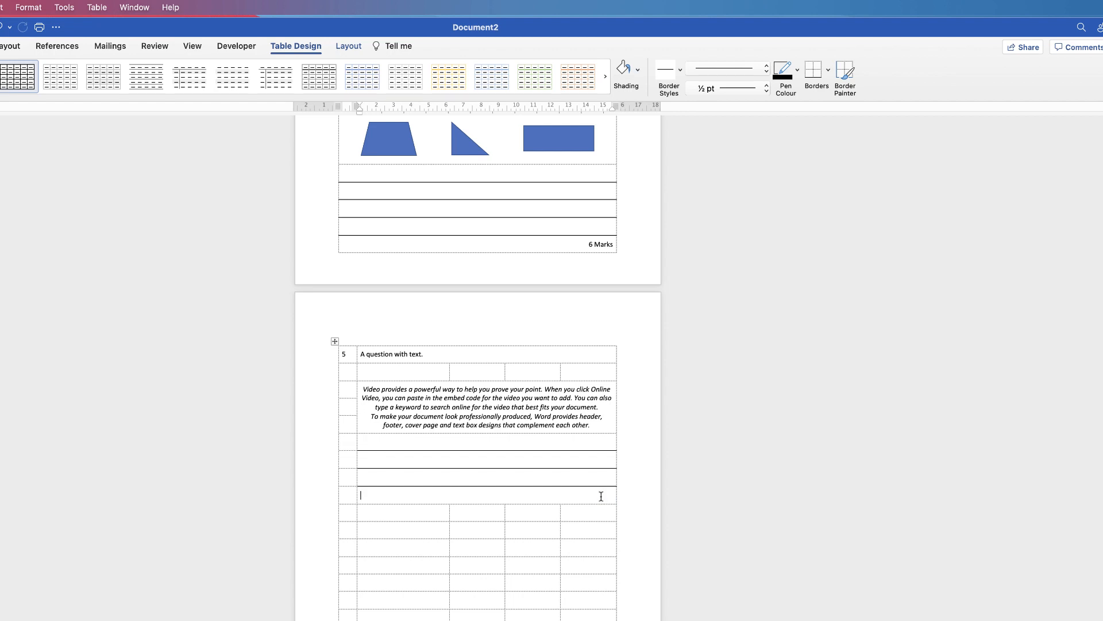
left_click(348, 46)
left_click(509, 80)
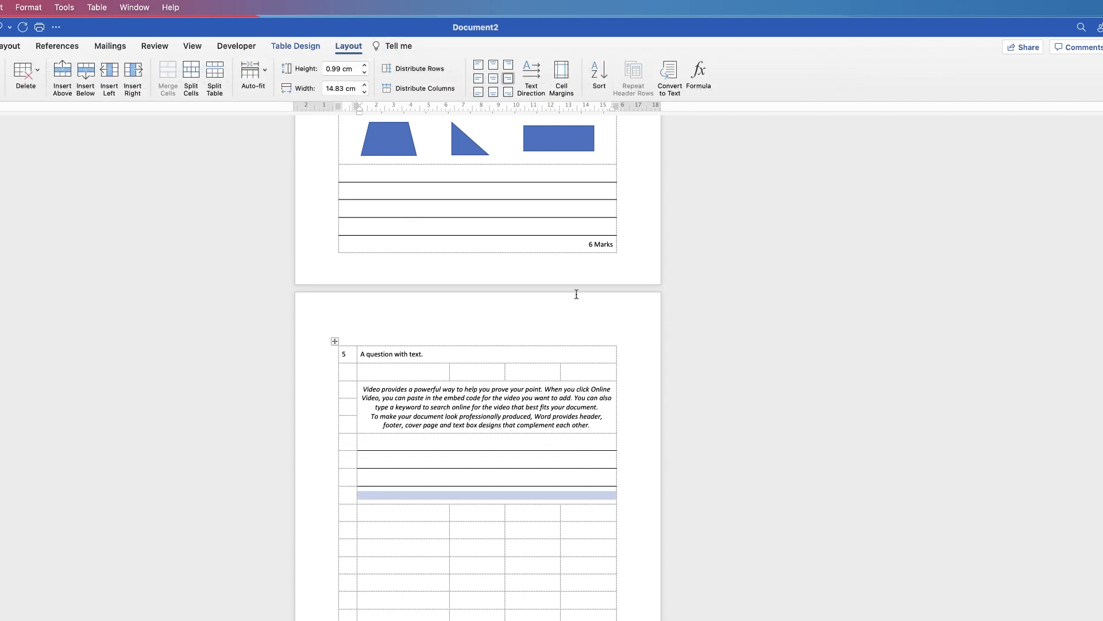
Step: Enter "4 Marks" in the merged cell below question 5's answer lines
left_click(616, 495)
type("4 maRK")
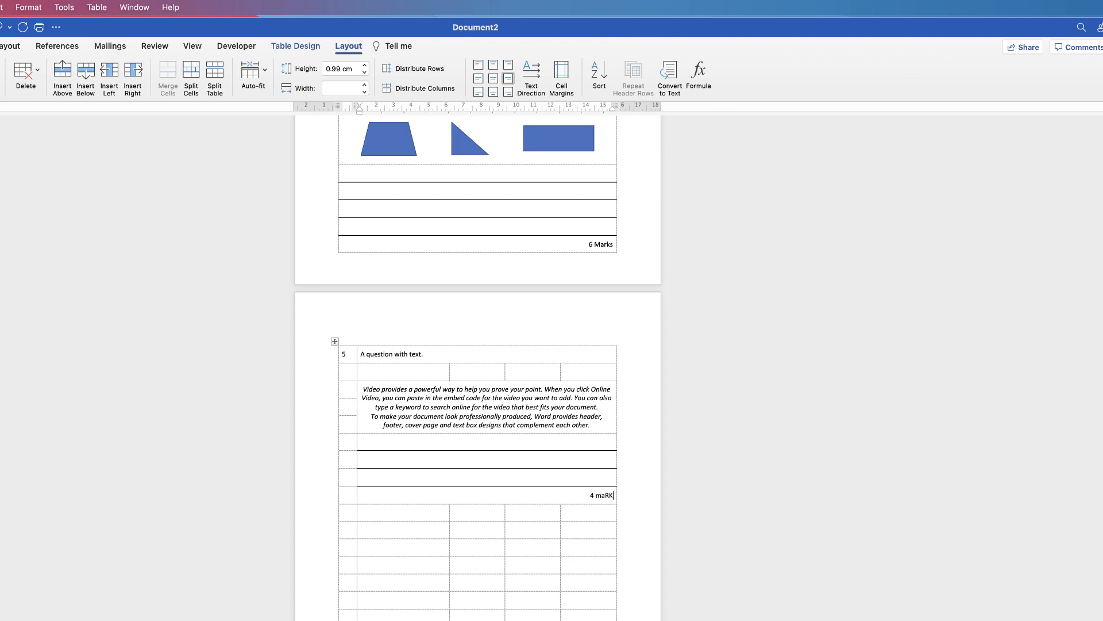
type("S")
key("BackSpace")
key("BackSpace")
key("BackSpace")
type("s")
Step: Number the row after question 5's marks 6, merge its remaining cells and enter "Question with choices." there
left_click(351, 515)
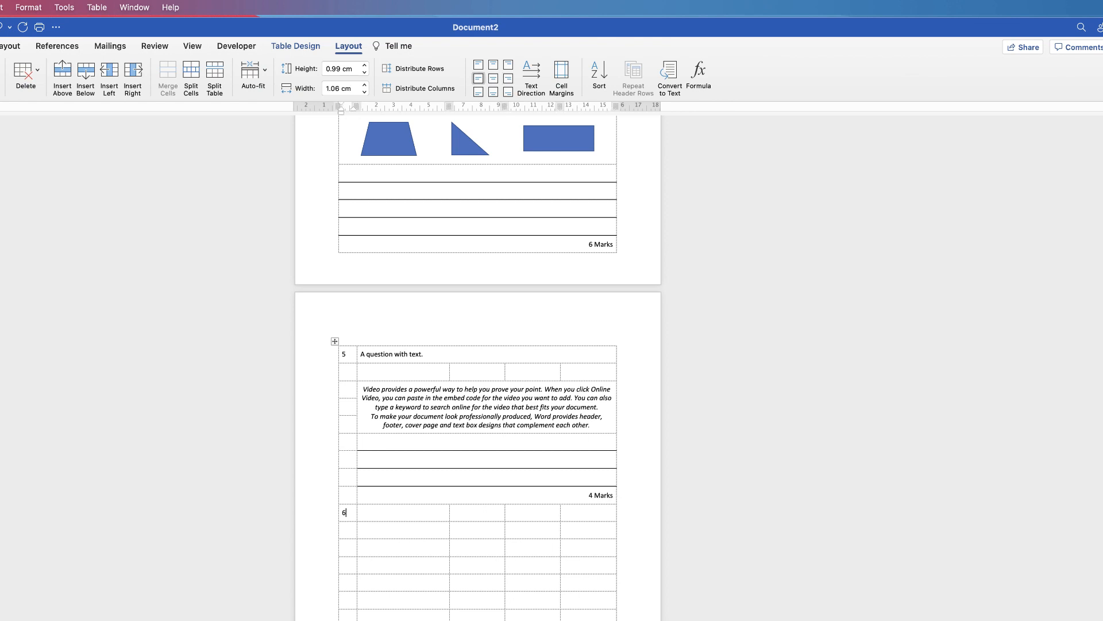
type("6")
left_click_drag(397, 513, 576, 516)
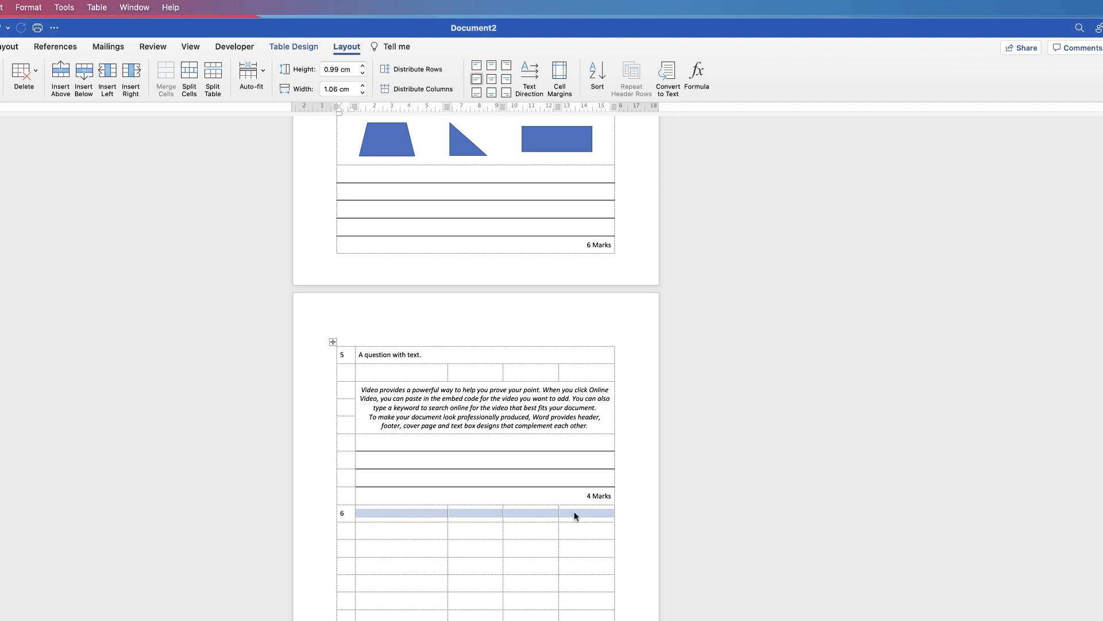
key("ctrl+m")
type("Question with choices.")
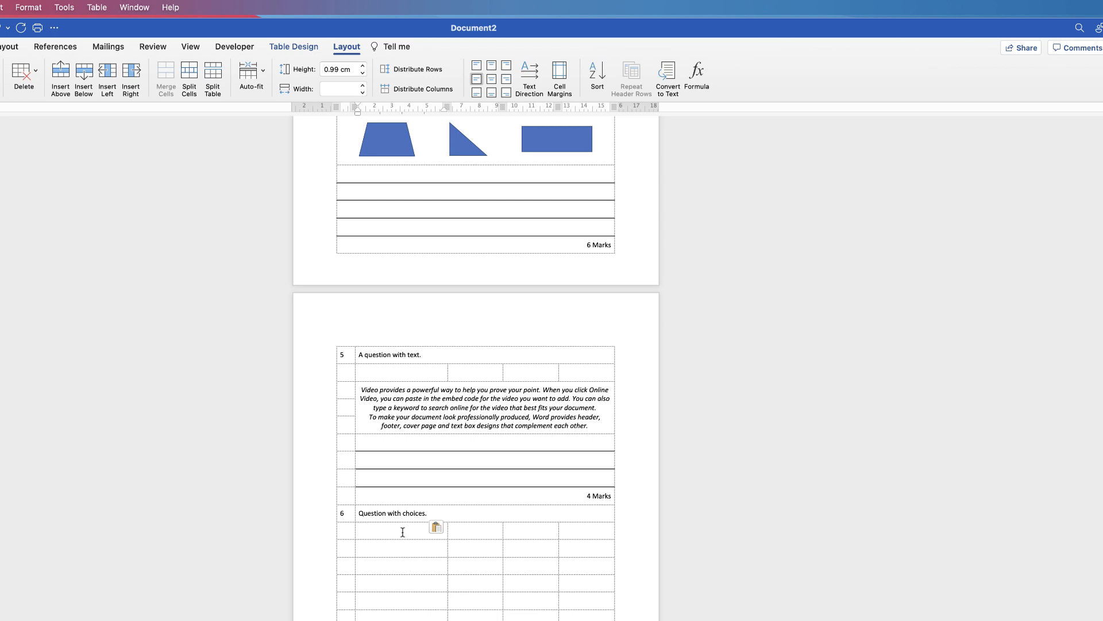
Step: Distribute the four cells beneath question 6 to equal widths and centre their contents horizontally and vertically
left_click_drag(444, 533, 561, 532)
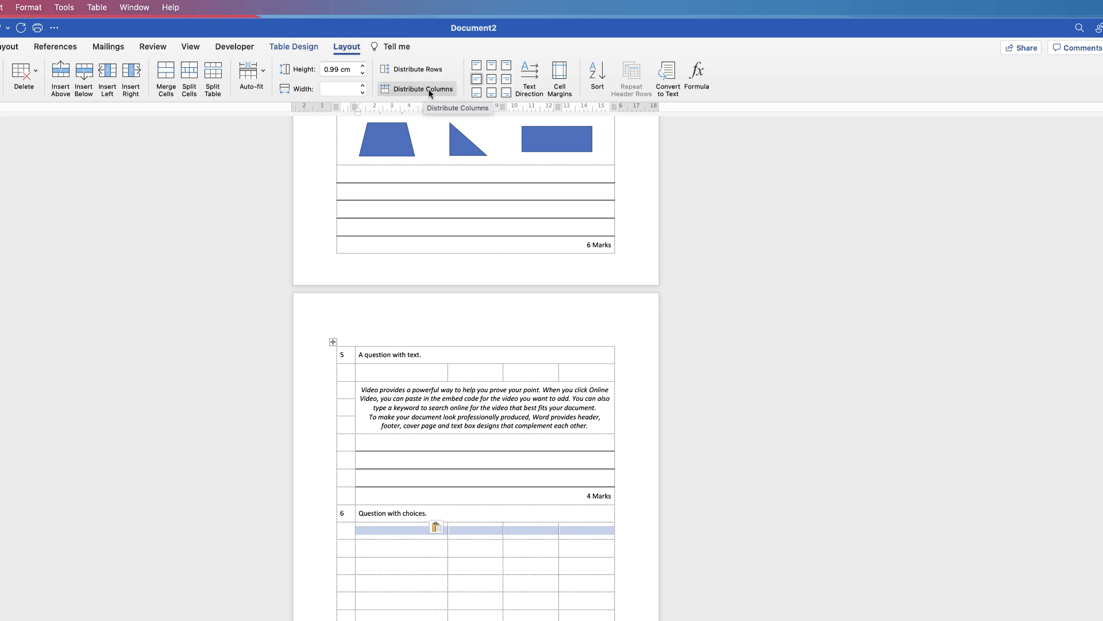
left_click(405, 89)
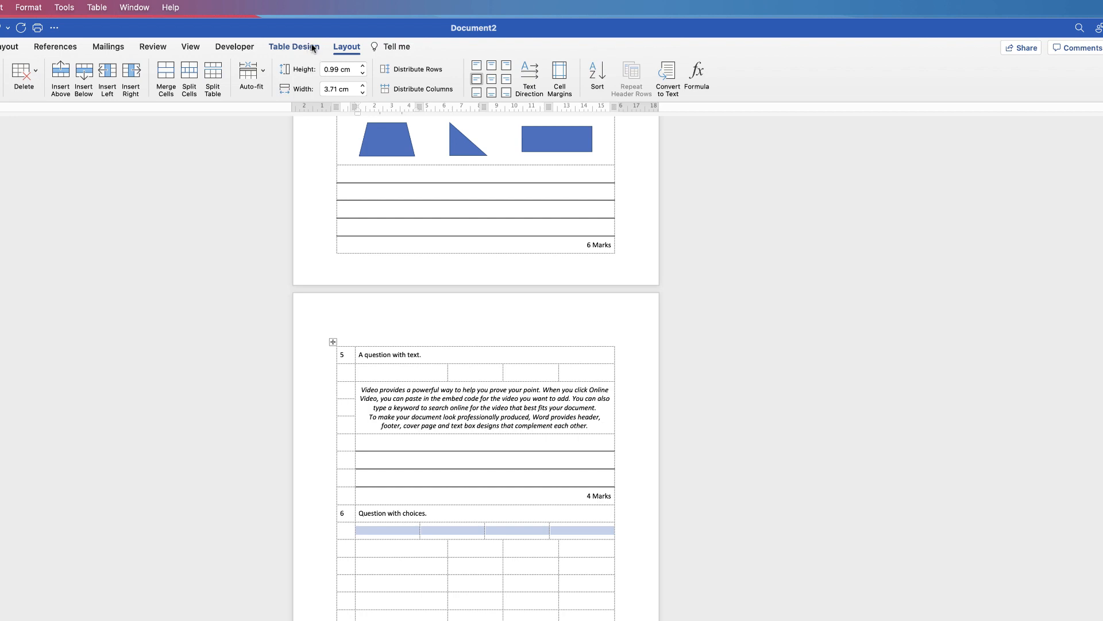
left_click(491, 78)
Step: Enter the choices 0.098, 0.076, 0.065 and 0.054 in the four equal cells beneath question 6
left_click(400, 540)
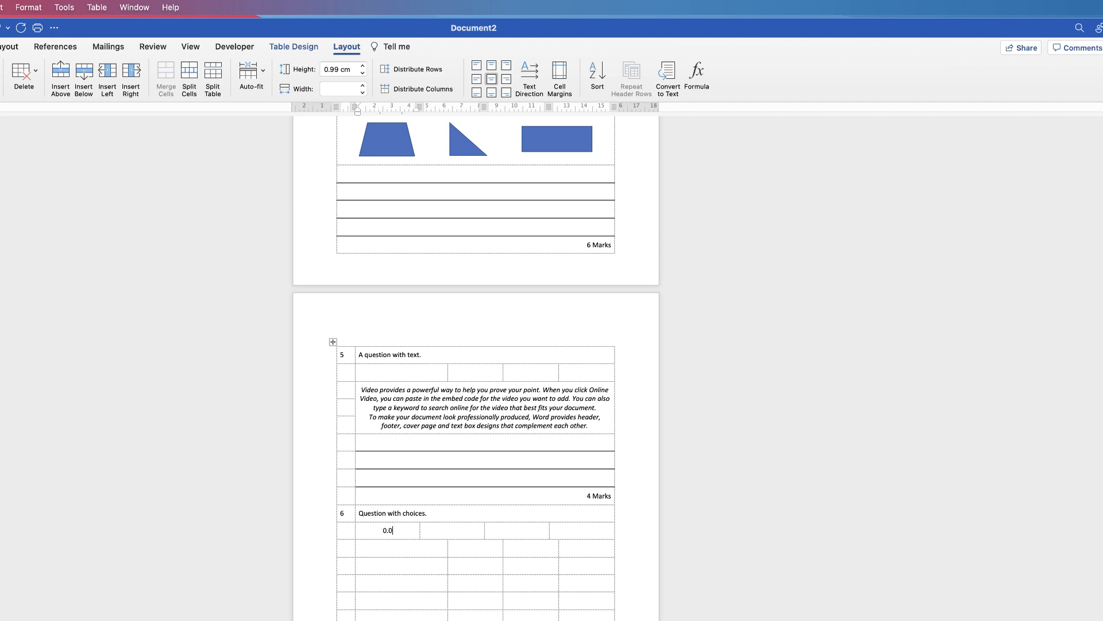
type("0.098")
key("Tab")
type("0.076")
key("Tab")
type("0.065")
key("Tab")
Step: Merge the cells after the number column in each of the two rows beneath question 6's choices
left_click_drag(427, 546, 582, 551)
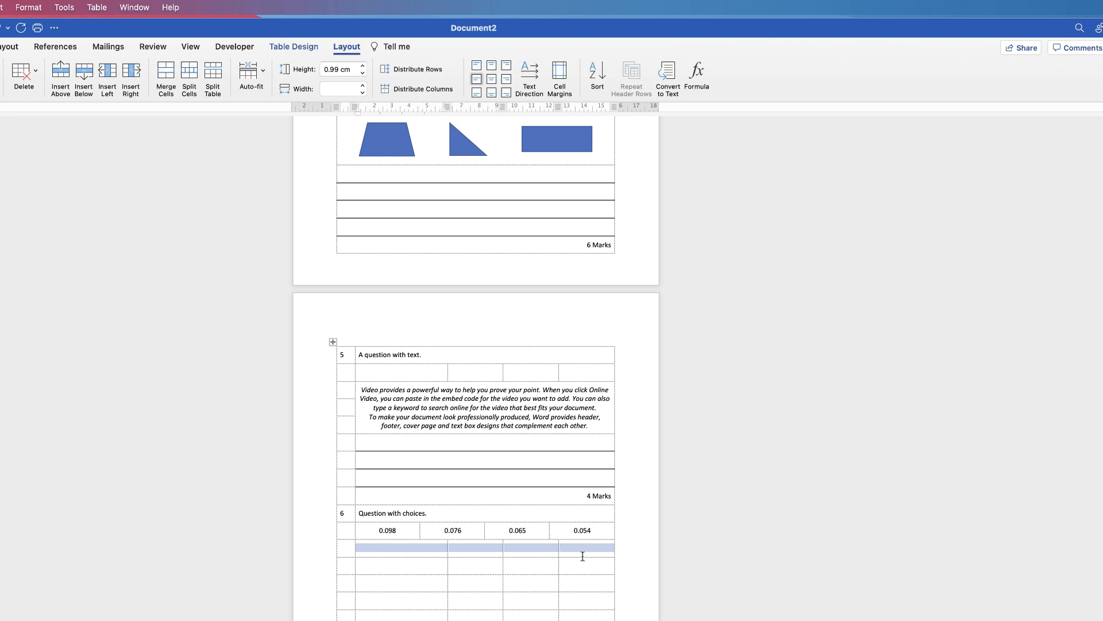
key("ctrl+m")
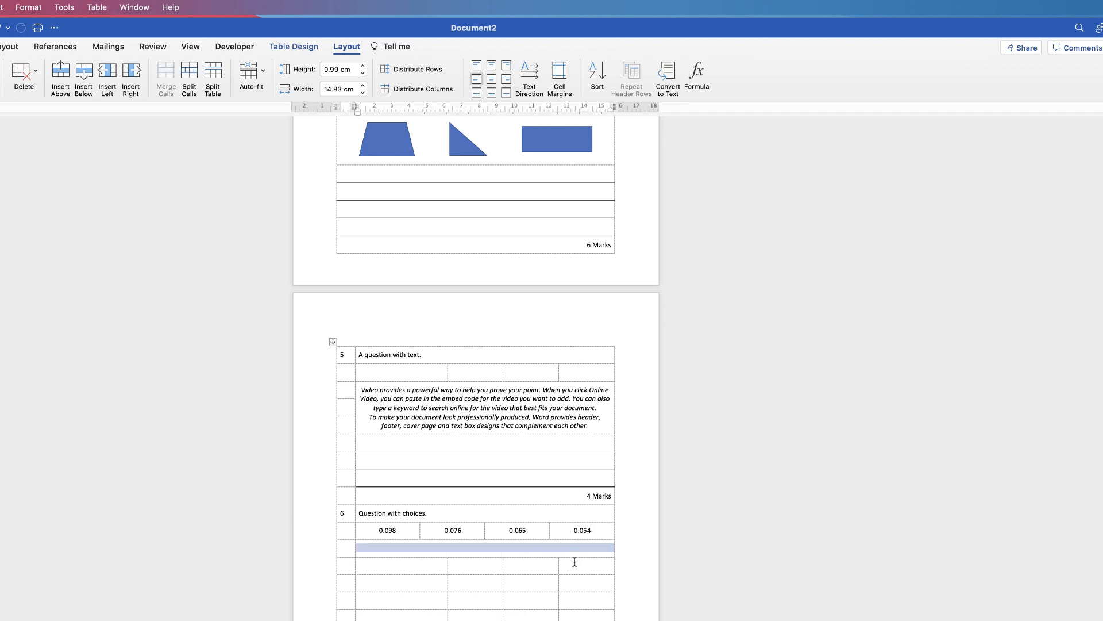
left_click_drag(573, 565, 425, 566)
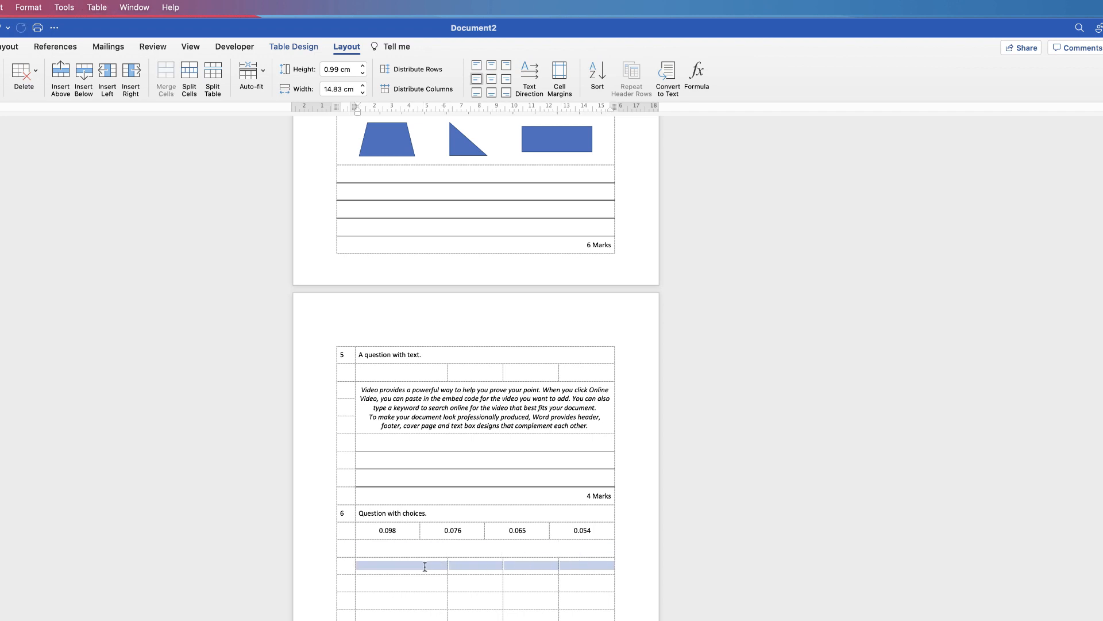
left_click(521, 548)
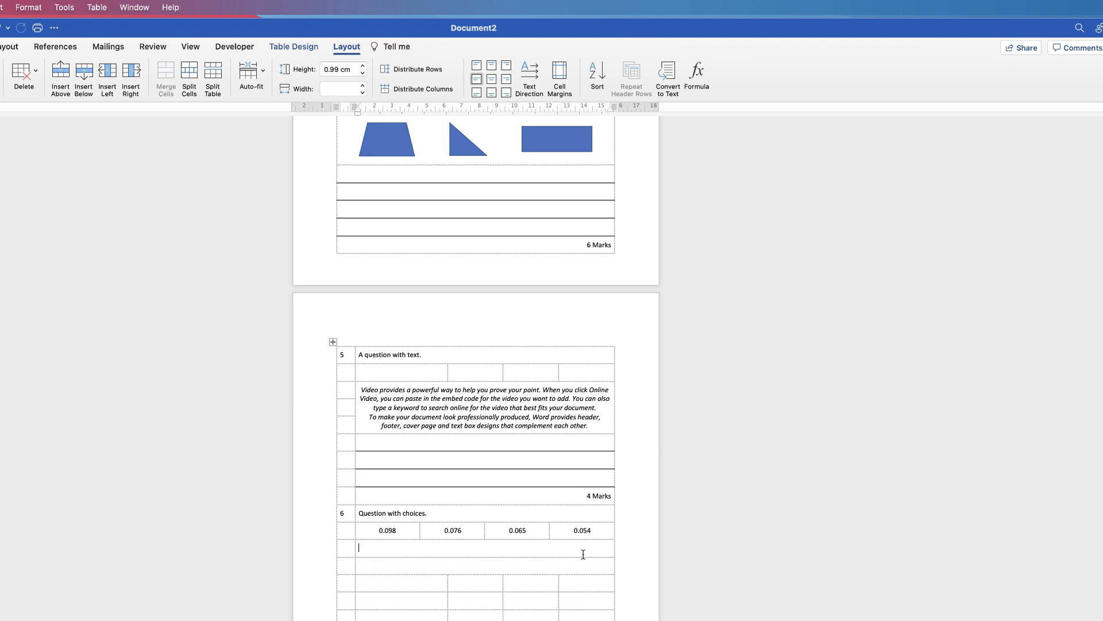
Step: Paint a ½ pt black answer line along the border between the two merged rows beneath question 6's choices
left_click(305, 47)
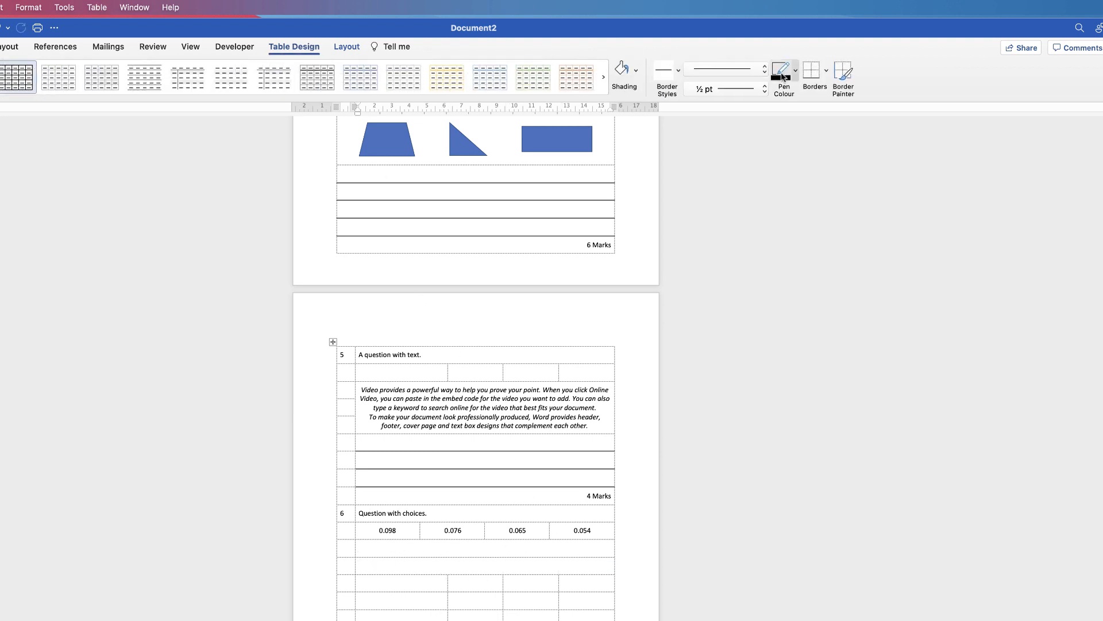
left_click(842, 85)
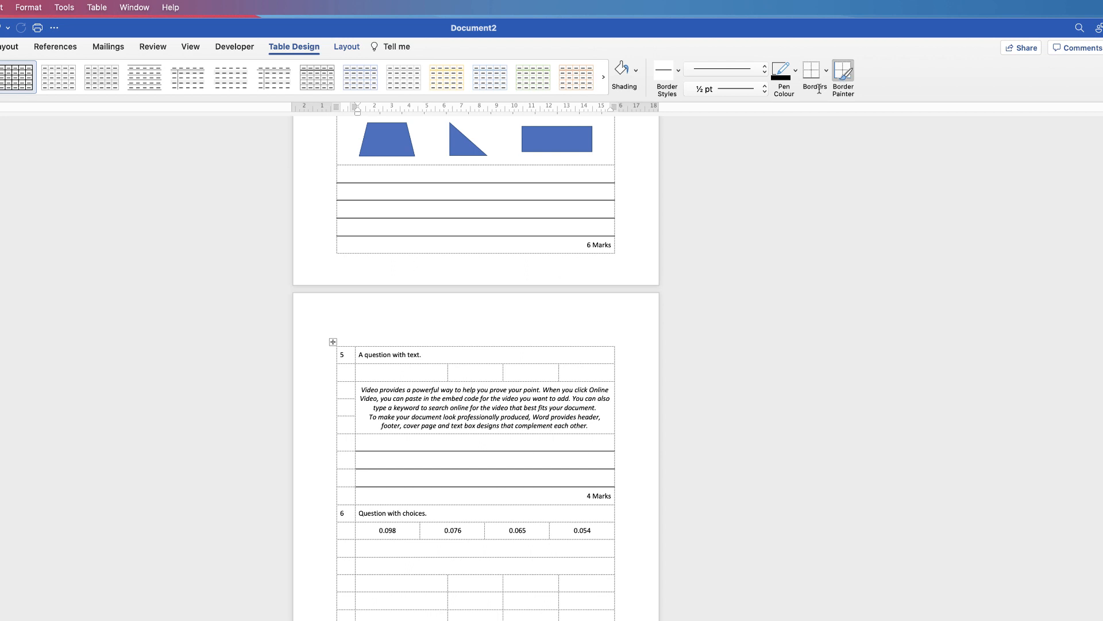
left_click(450, 556)
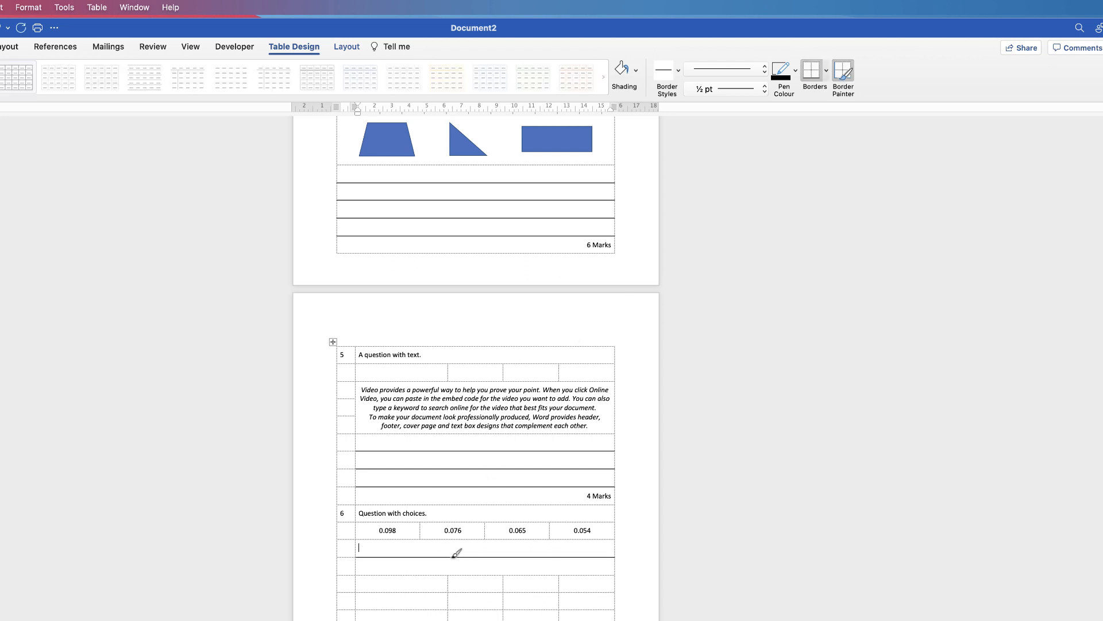
left_click(843, 74)
Step: Align the merged cell beneath question 6's answer line to the right, vertically centred, and enter "3 Marks" in it
left_click(591, 567)
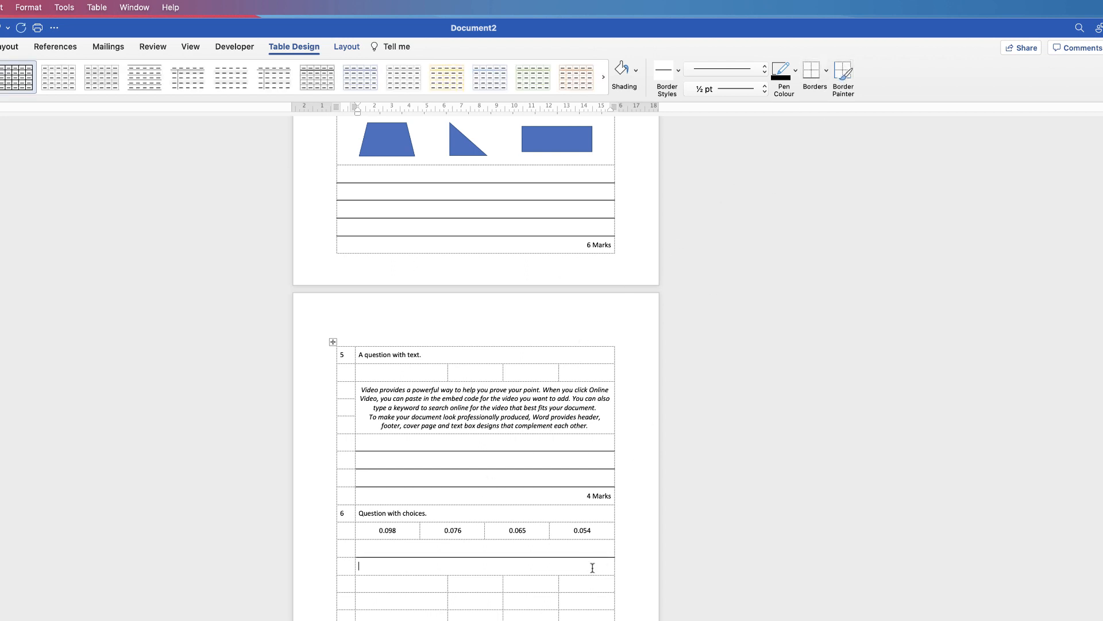
left_click(347, 49)
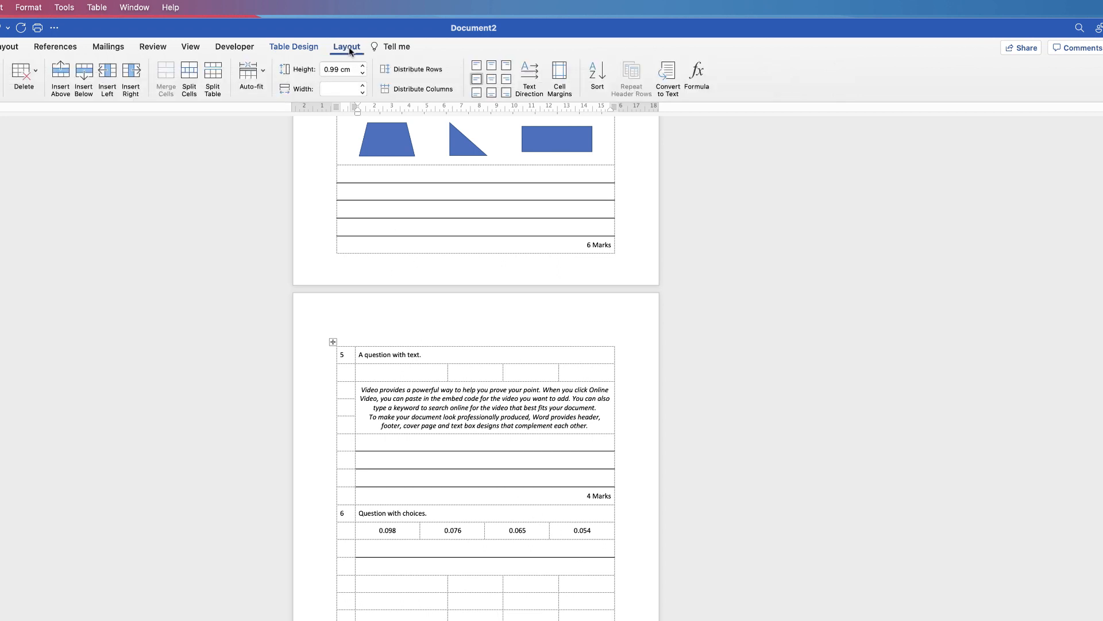
left_click(507, 82)
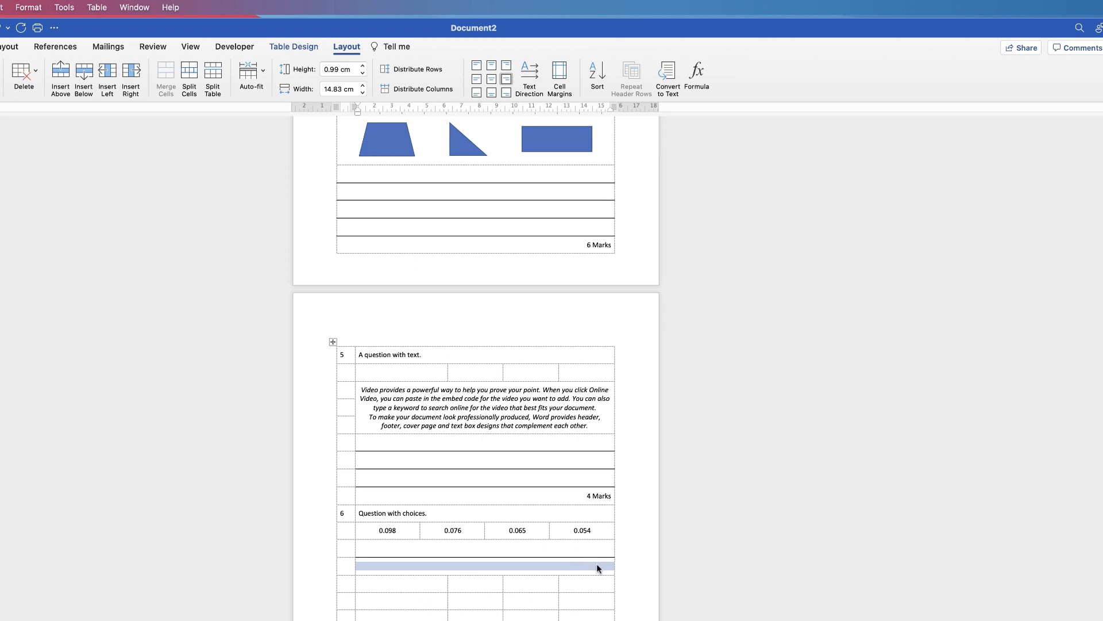
left_click(597, 567)
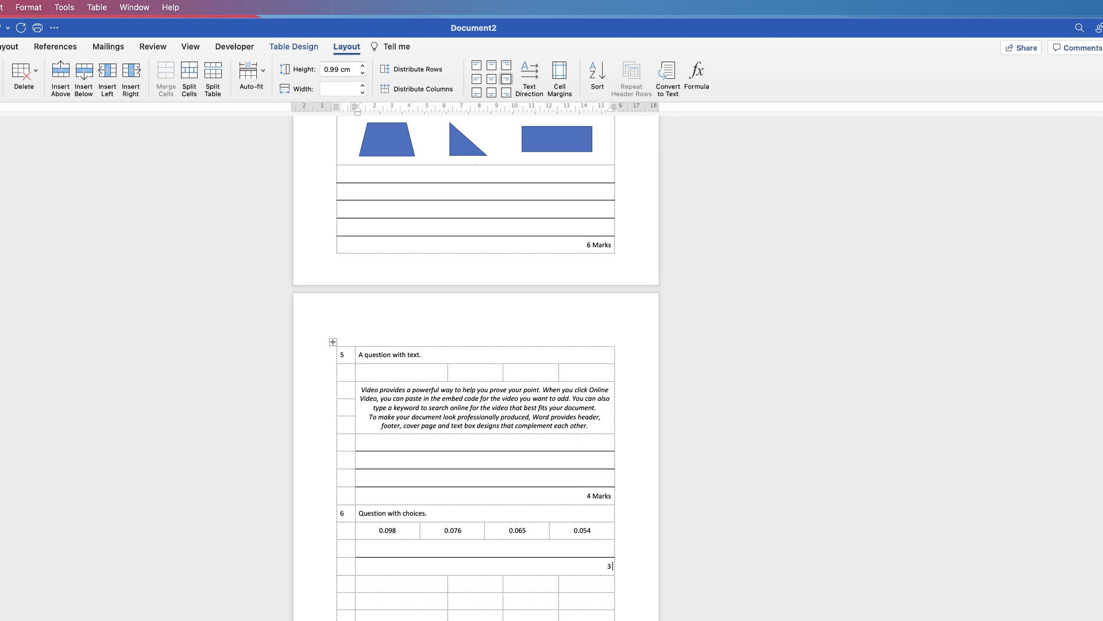
type("3 Marka")
key("BackSpace")
type("s")
Step: Number the row after question 6's marks 7, merge its remaining cells and enter "Question where you need a box." there
scroll(1100, 456, "down", 3)
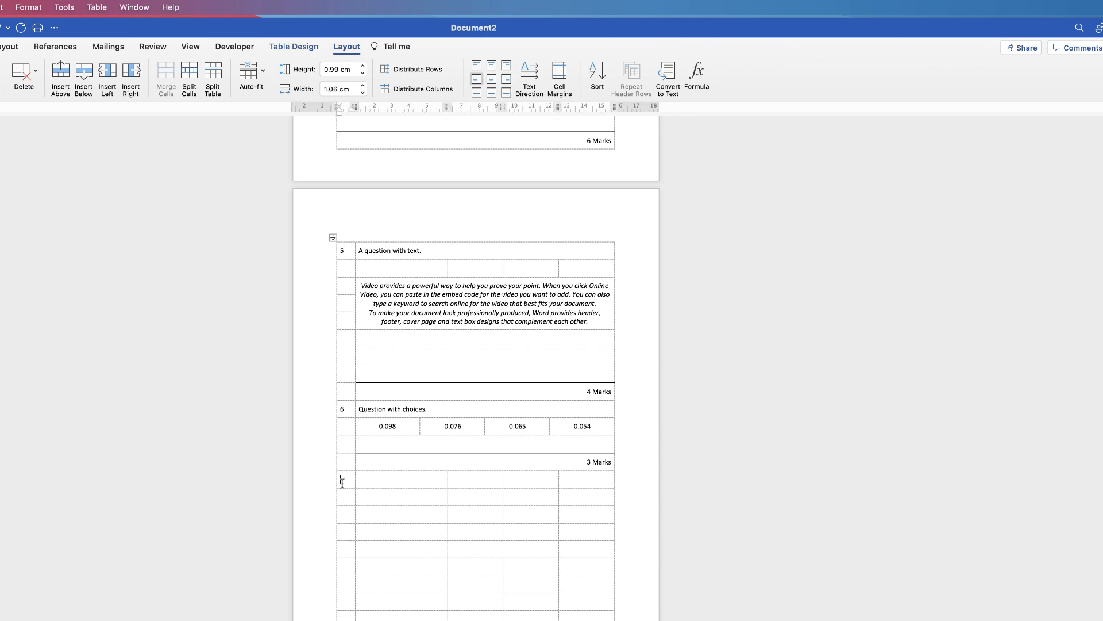
type("7")
left_click_drag(382, 481, 571, 480)
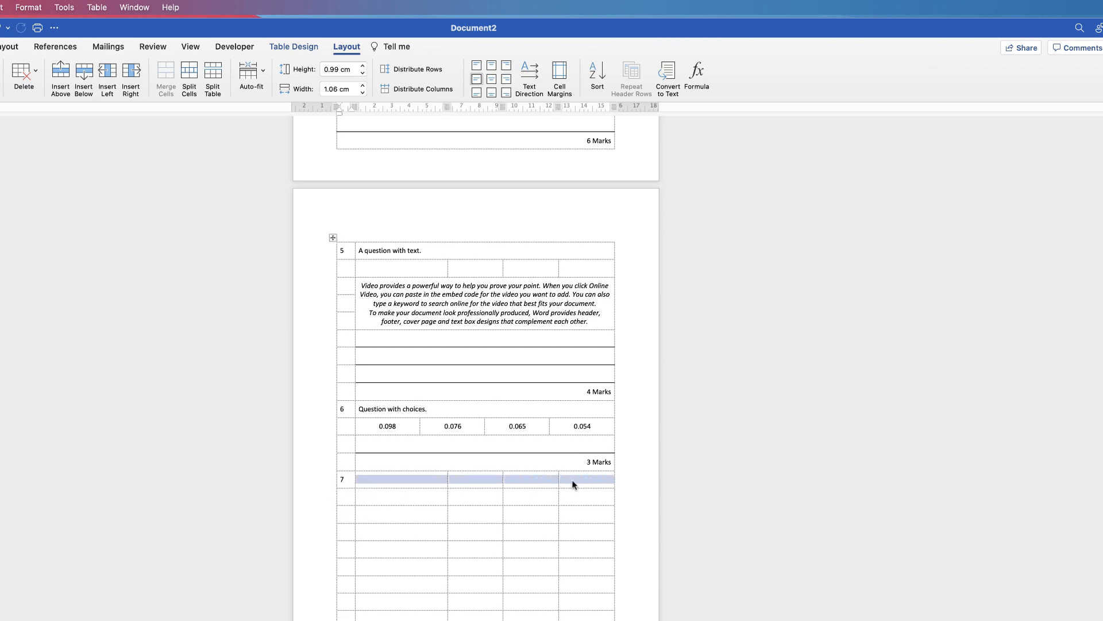
key("ctrl+m")
type("Question where you need a box.")
Step: Reduce the second and fourth rows beneath question 7 to narrow spacer rows, following the layout in Document1
left_click(405, 497)
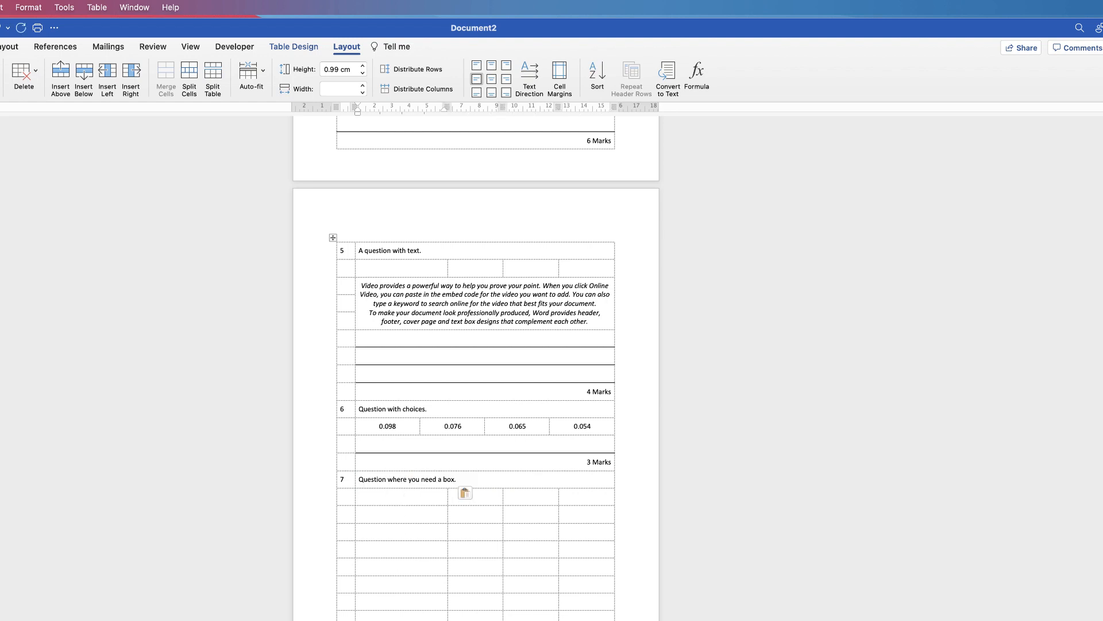
key("super+grave")
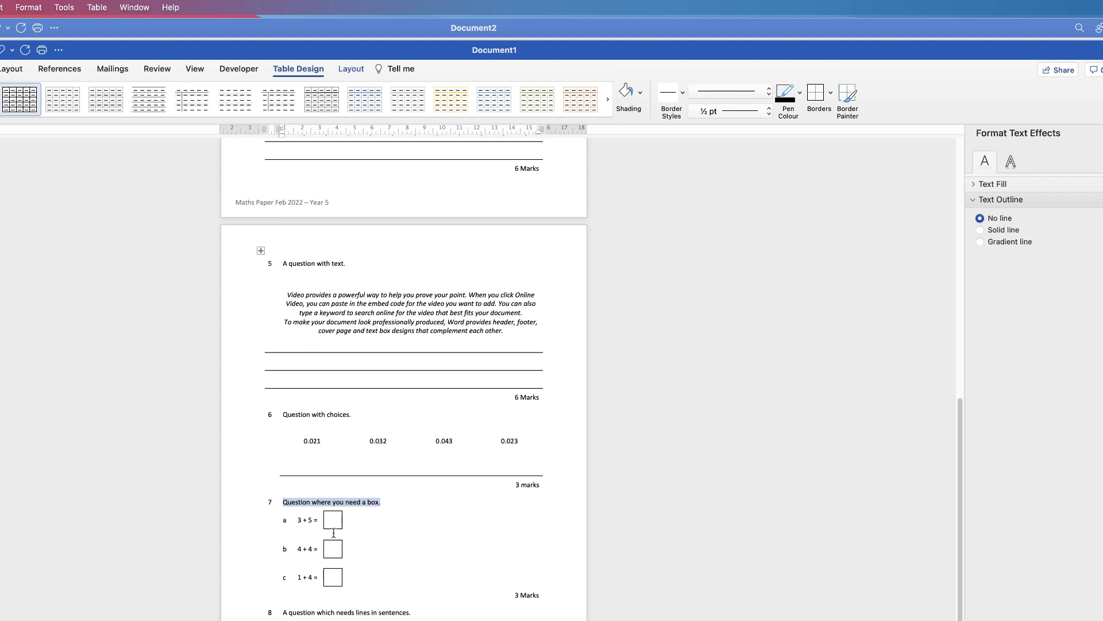
key("super+grave")
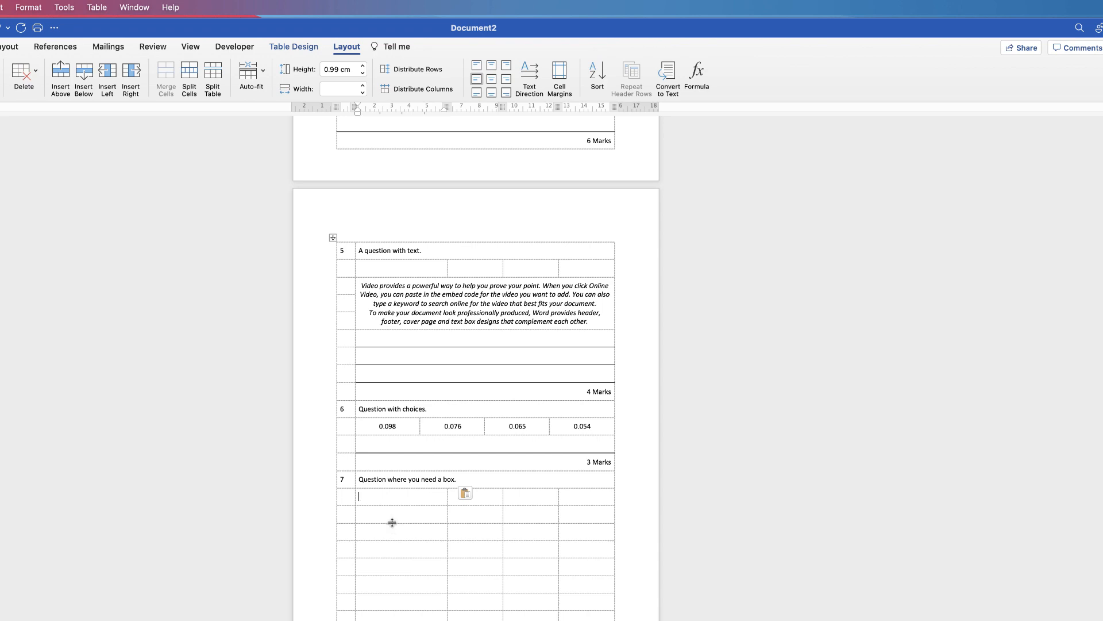
left_click_drag(392, 522, 392, 515)
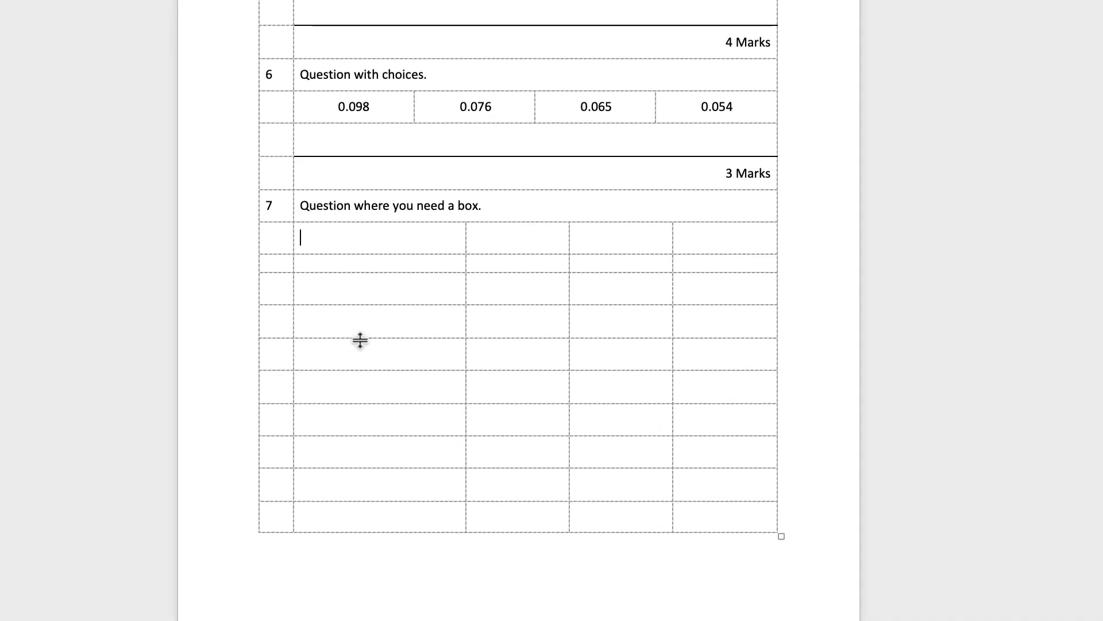
left_click_drag(360, 339, 363, 317)
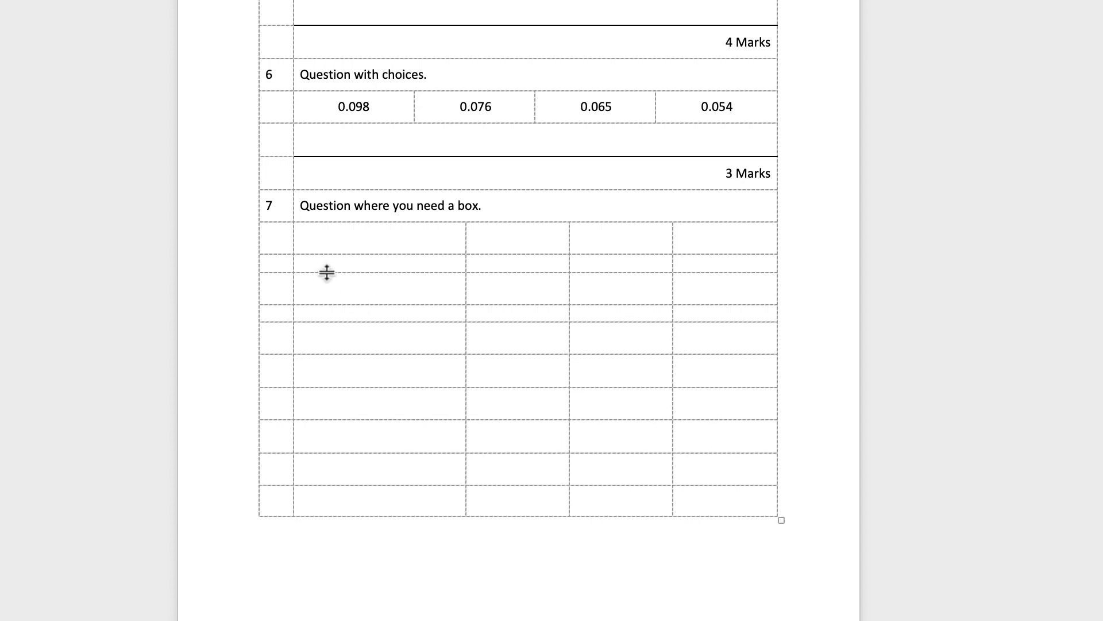
left_click_drag(326, 272, 325, 265)
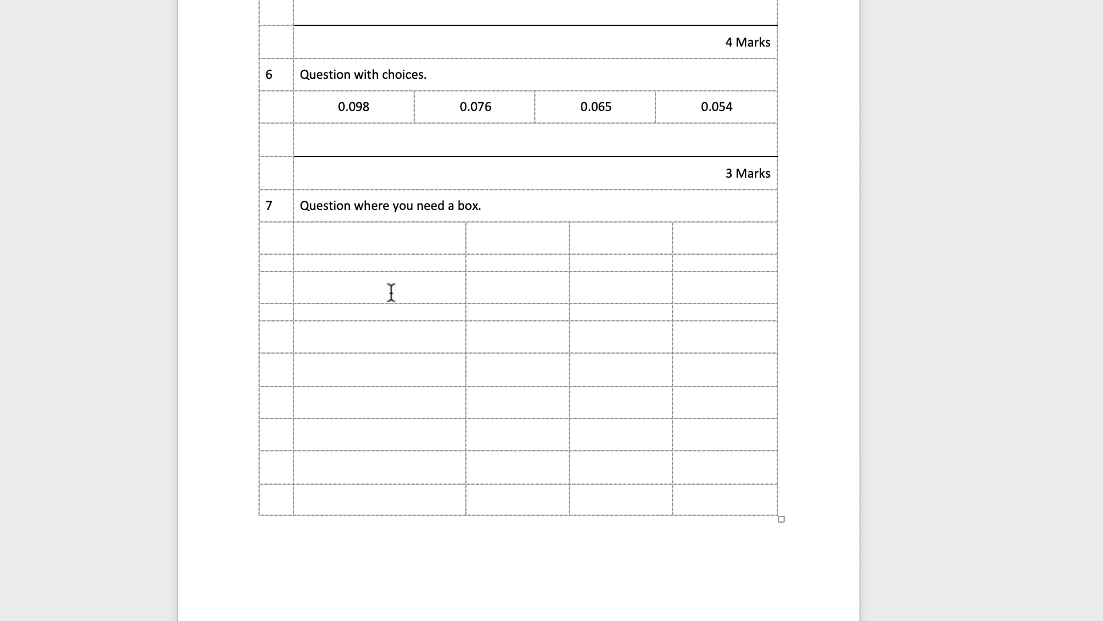
Step: Narrow the cells beside the number column in the five rows beneath question 7, and label the three taller rows a, b and c
left_click_drag(491, 340, 328, 243)
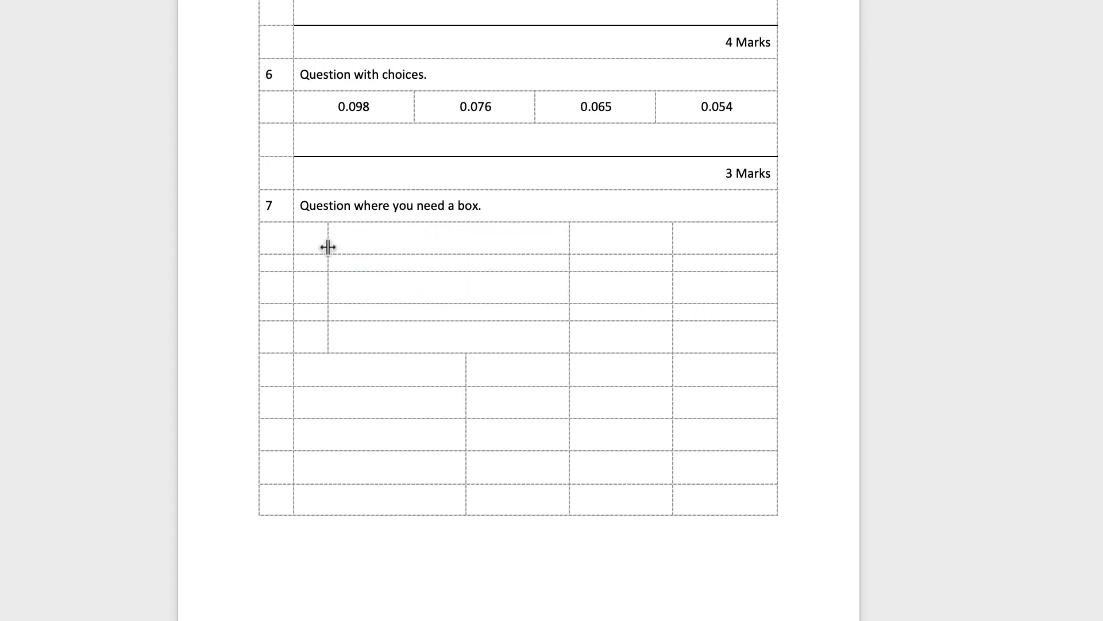
left_click(308, 237)
type("a")
Step: Narrow the two columns following the a, b and c labels in question 7, leaving one wide cell at each row's end
left_click_drag(621, 337, 494, 238)
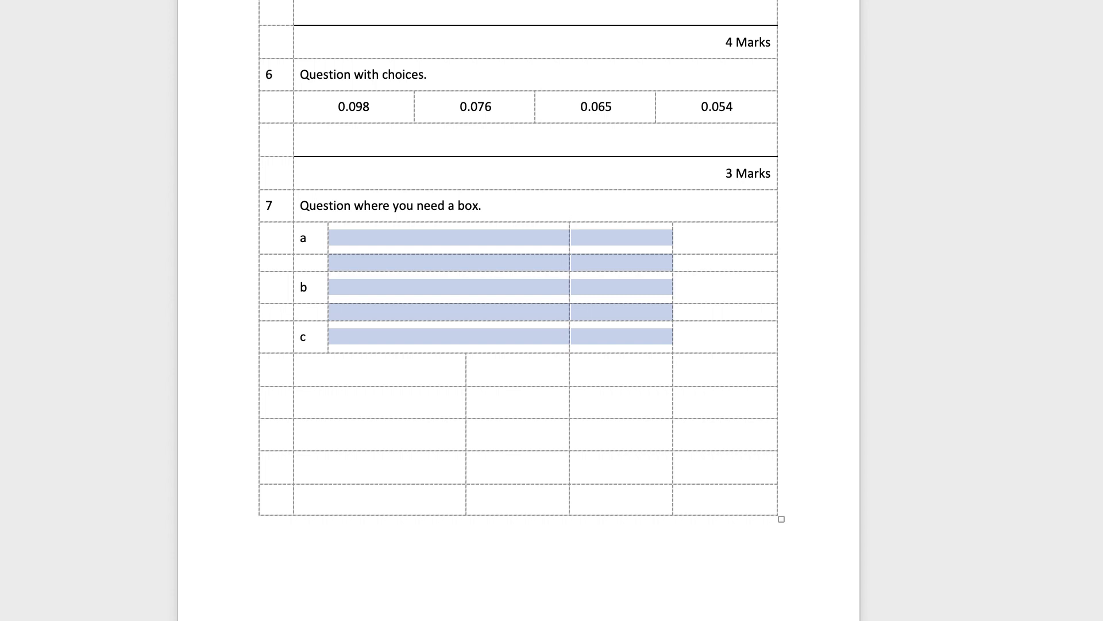
left_click_drag(569, 287, 446, 287)
left_click_drag(673, 288, 487, 287)
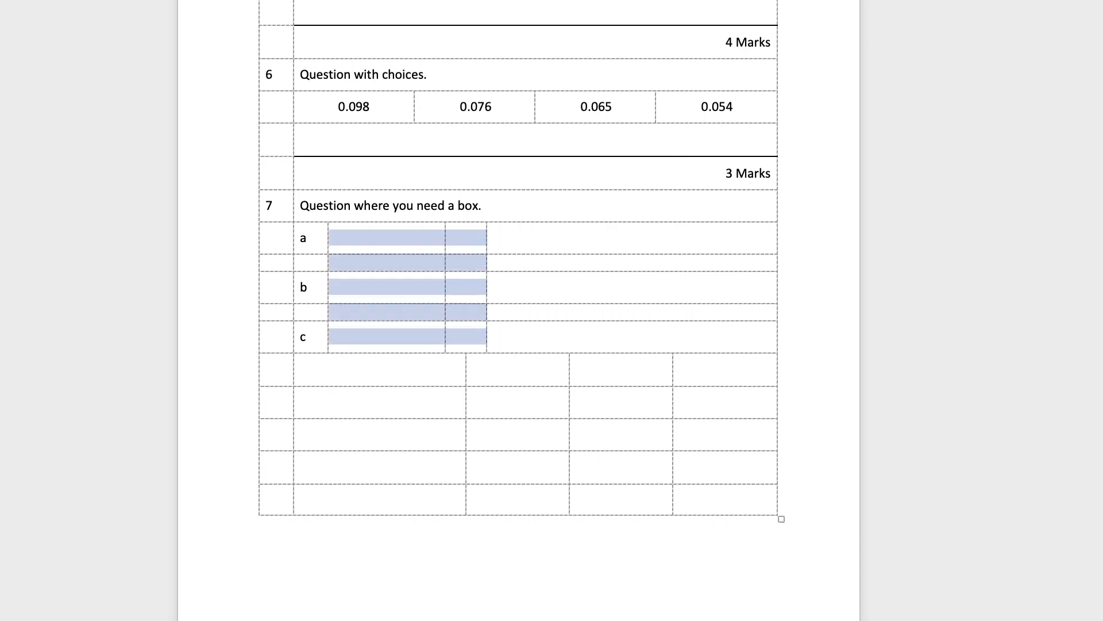
Step: Enter "3 + 4 =", "4 + 4 =" and "8 + 9 =" beside a, b and c, and narrow the sum and answer-box columns to fit
left_click(335, 237)
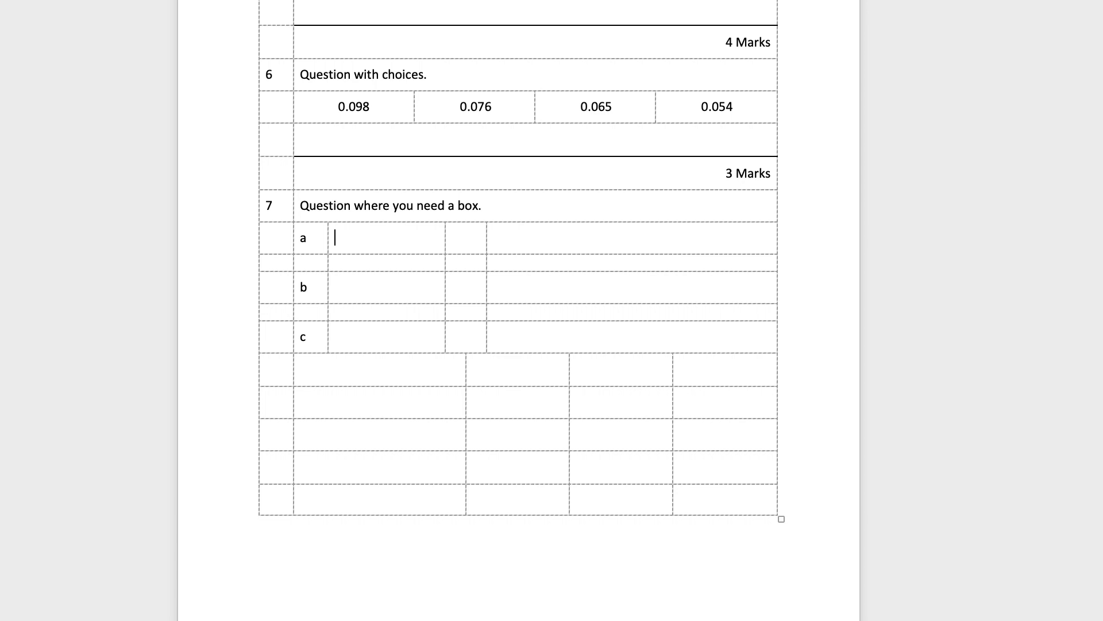
type("3 + 4 =")
key("Down")
key("Down")
type("4 + 4 =")
key("Down")
key("Down")
type("8 + 9 =")
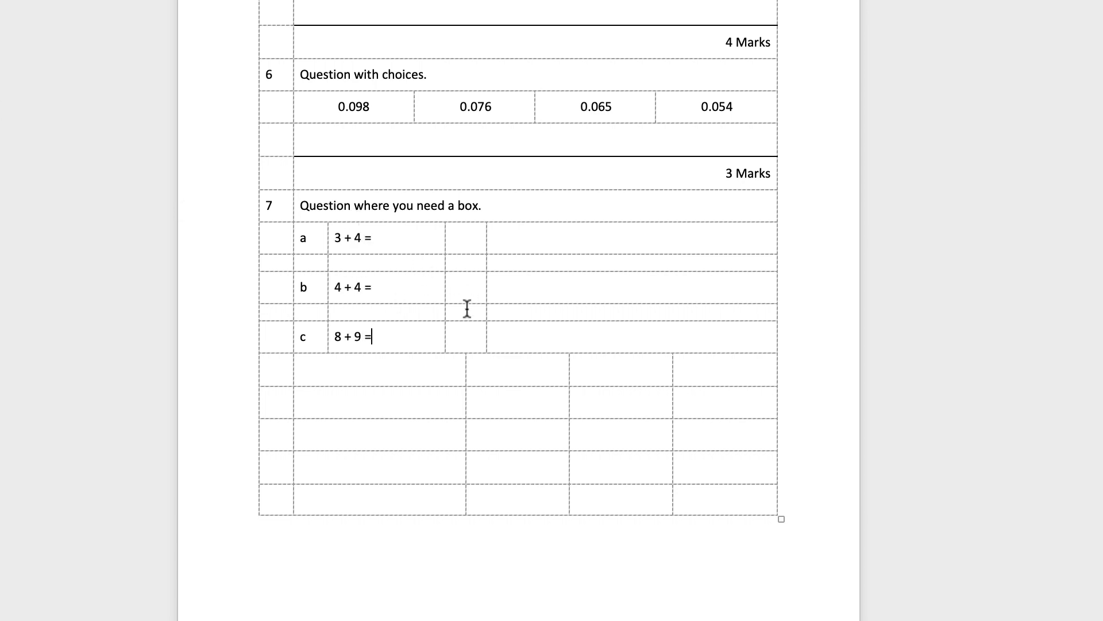
left_click_drag(456, 330, 383, 243)
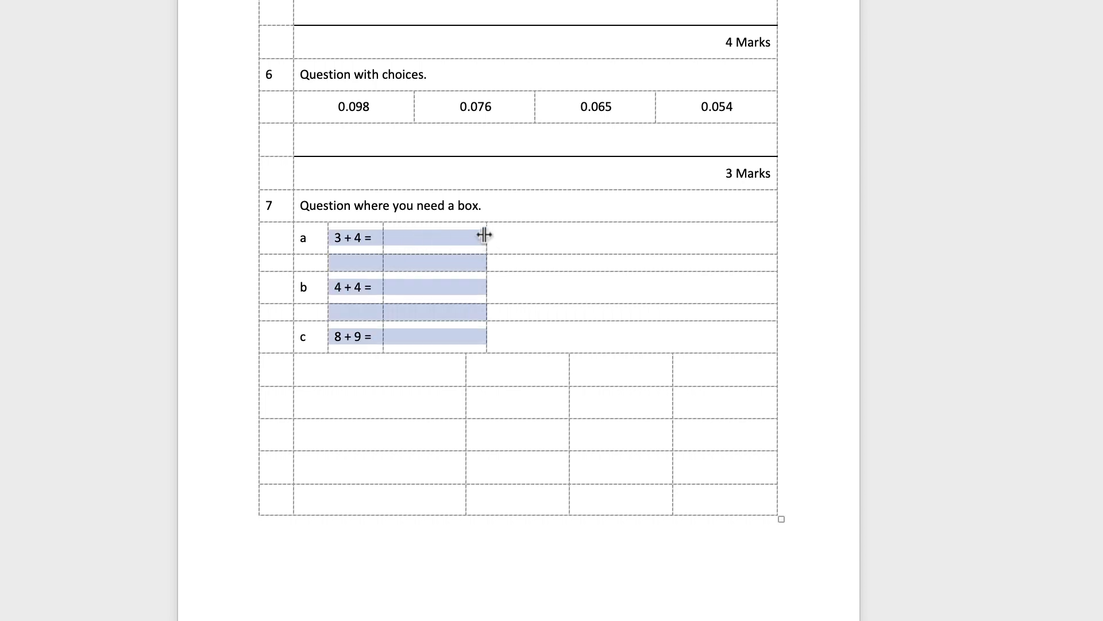
left_click_drag(485, 235, 415, 244)
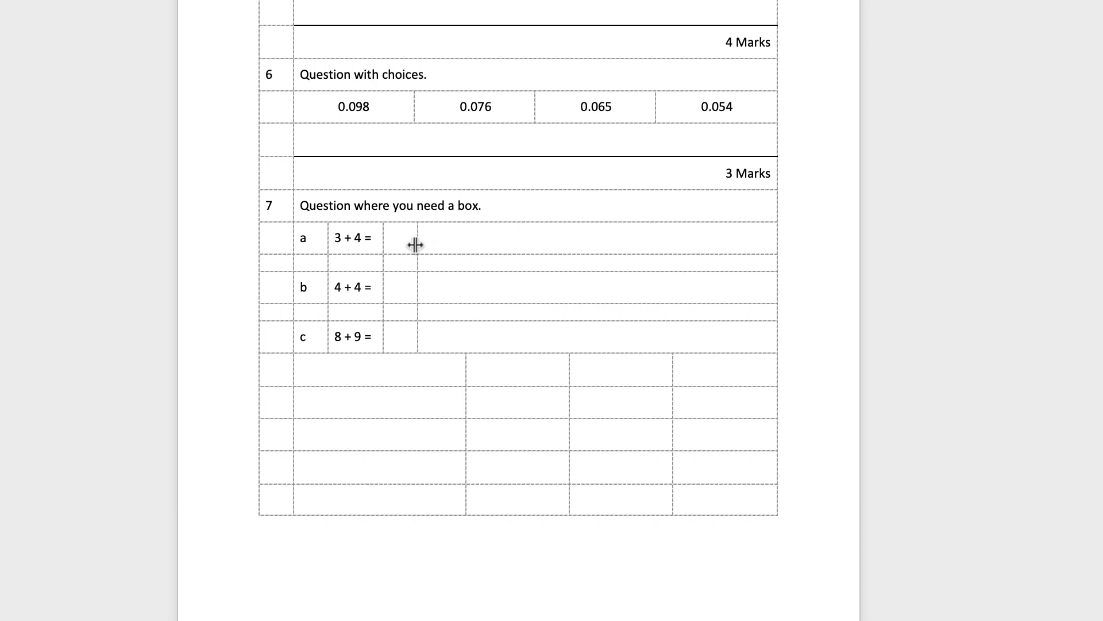
Step: Apply outside borders to the answer cells after the sums in parts a, b and c of question 7
left_click(398, 241)
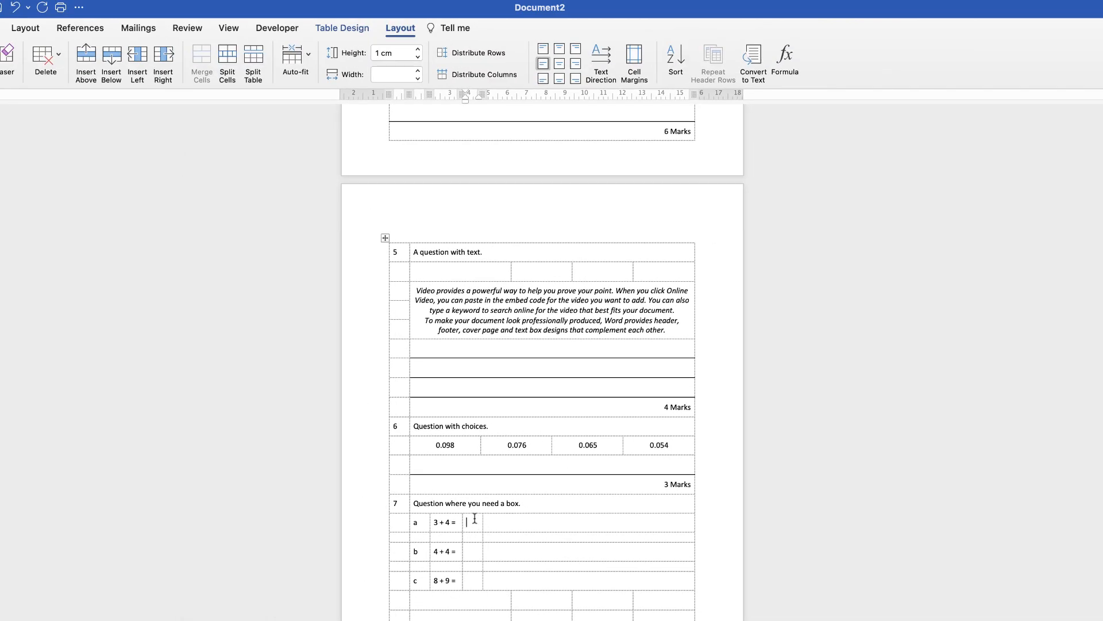
left_click(340, 28)
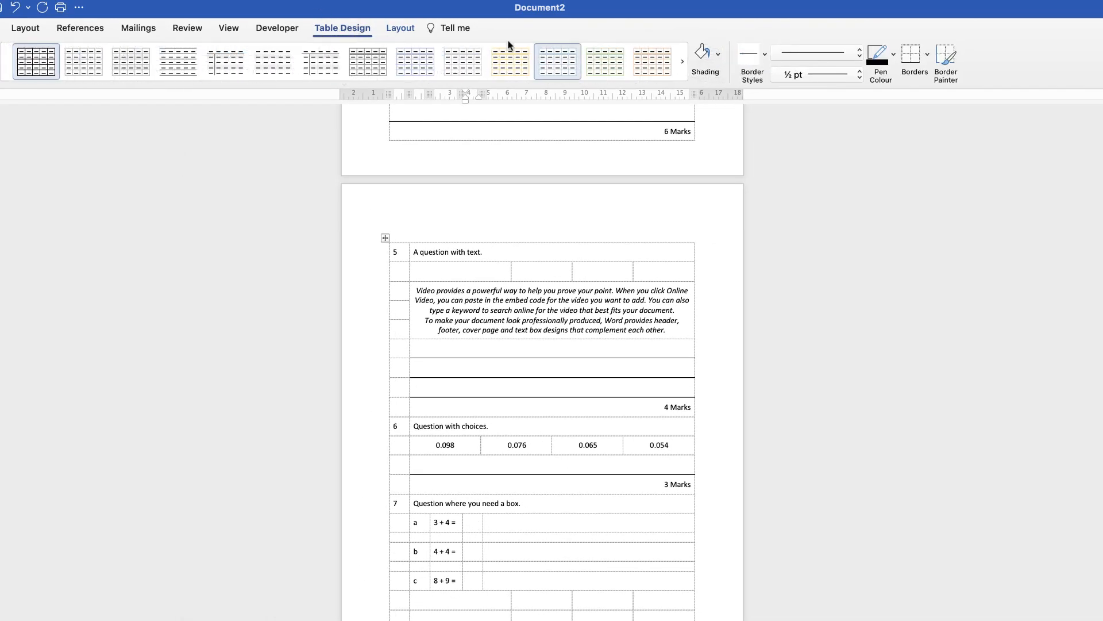
left_click(927, 54)
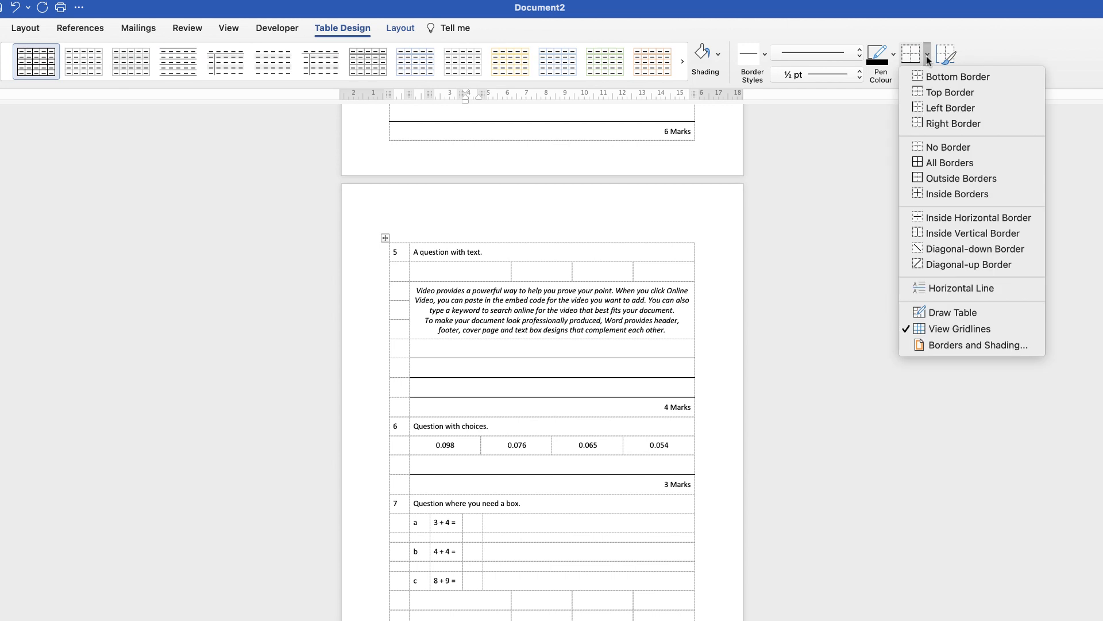
left_click(922, 179)
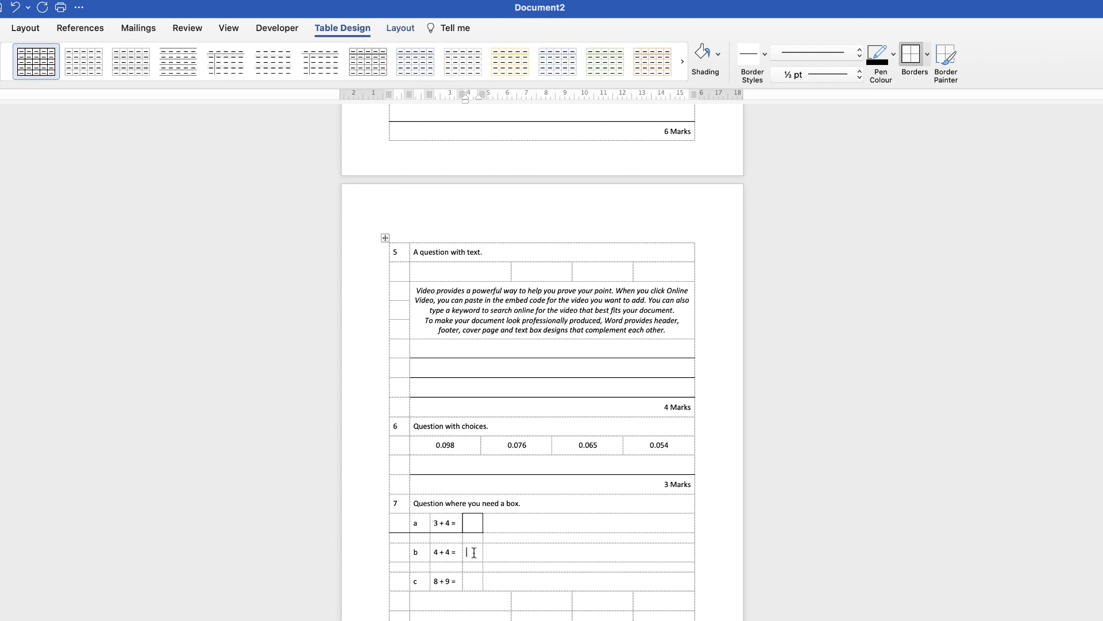
left_click(910, 57)
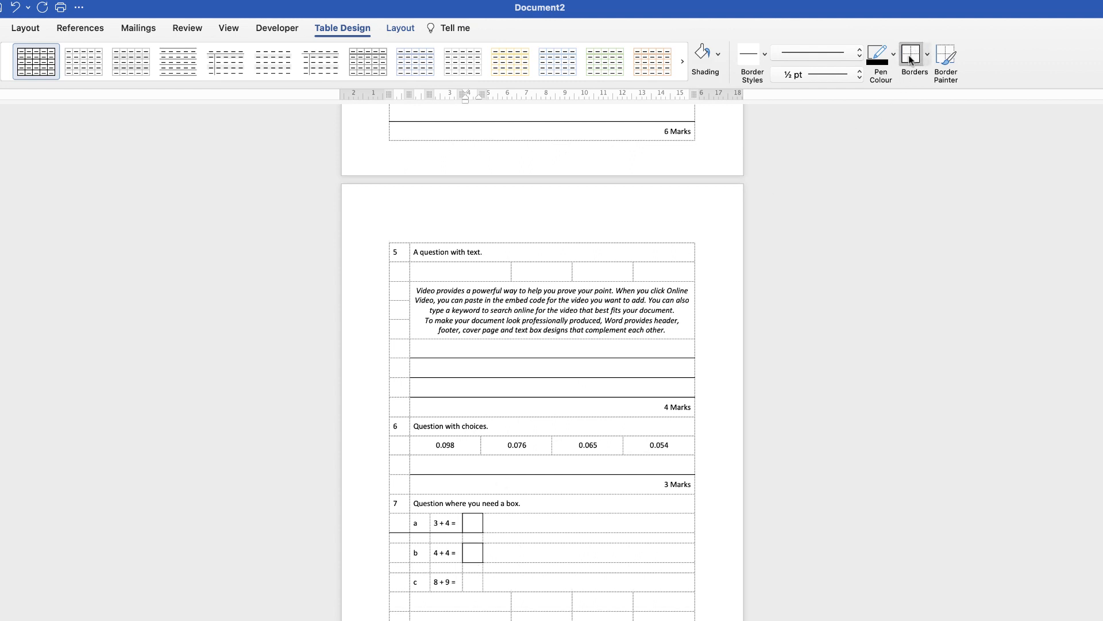
left_click(472, 581)
left_click(914, 59)
Step: Remove all borders from the entire row of part a in question 7
left_click_drag(495, 522, 404, 525)
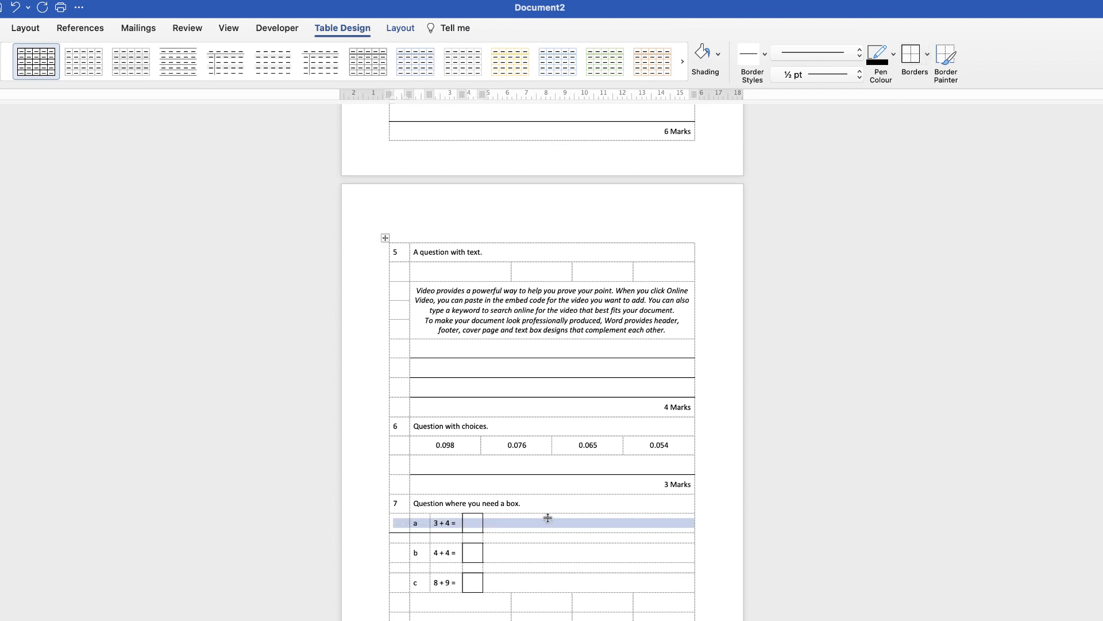
left_click(928, 55)
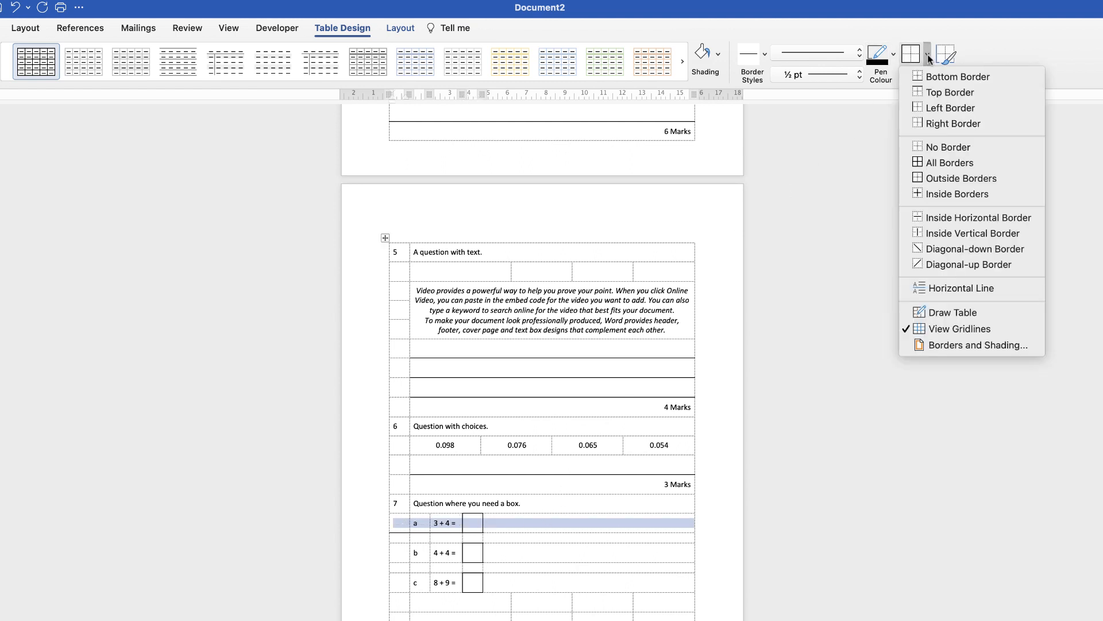
left_click(939, 147)
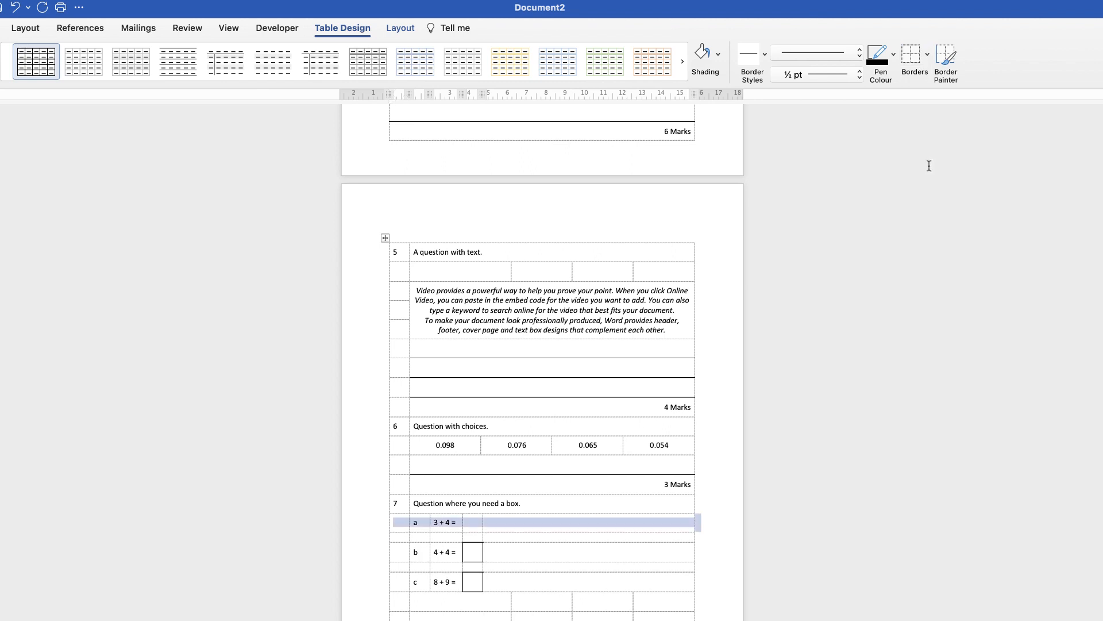
left_click(473, 524)
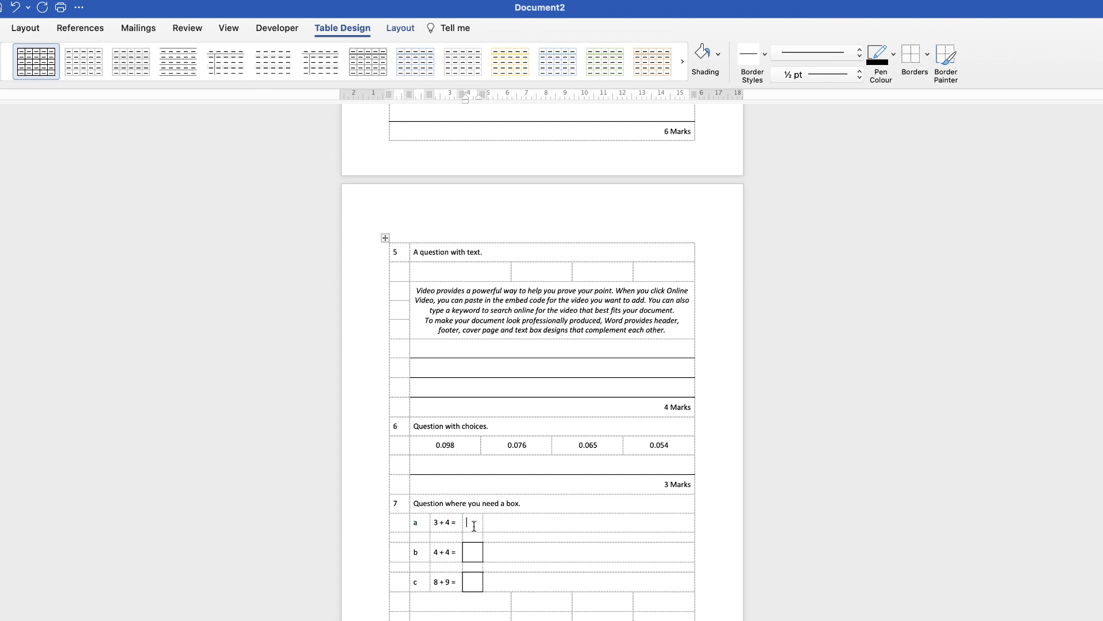
Step: Apply outside borders to part a's answer cell in question 7, and try to clear the bottom border of the cells before it
left_click(927, 57)
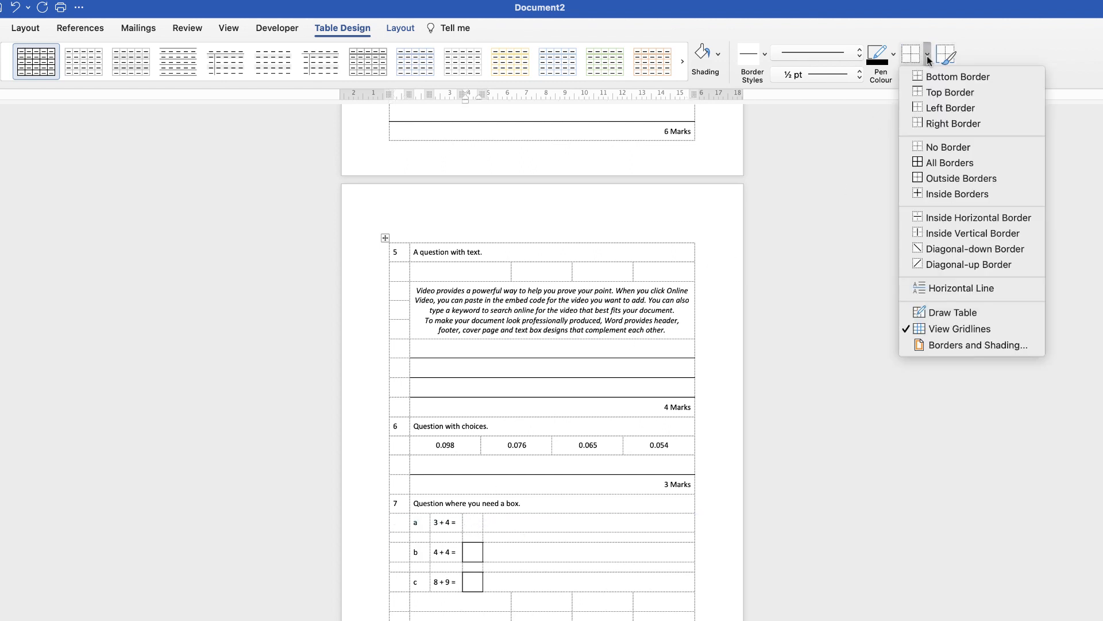
left_click(932, 179)
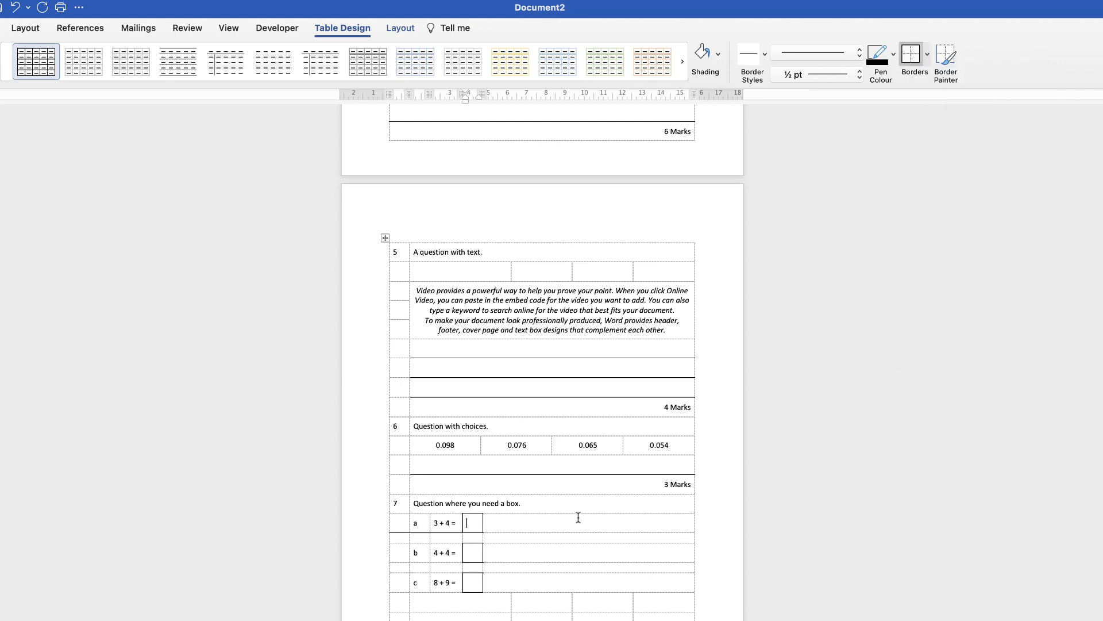
left_click(515, 527)
left_click_drag(400, 524, 438, 523)
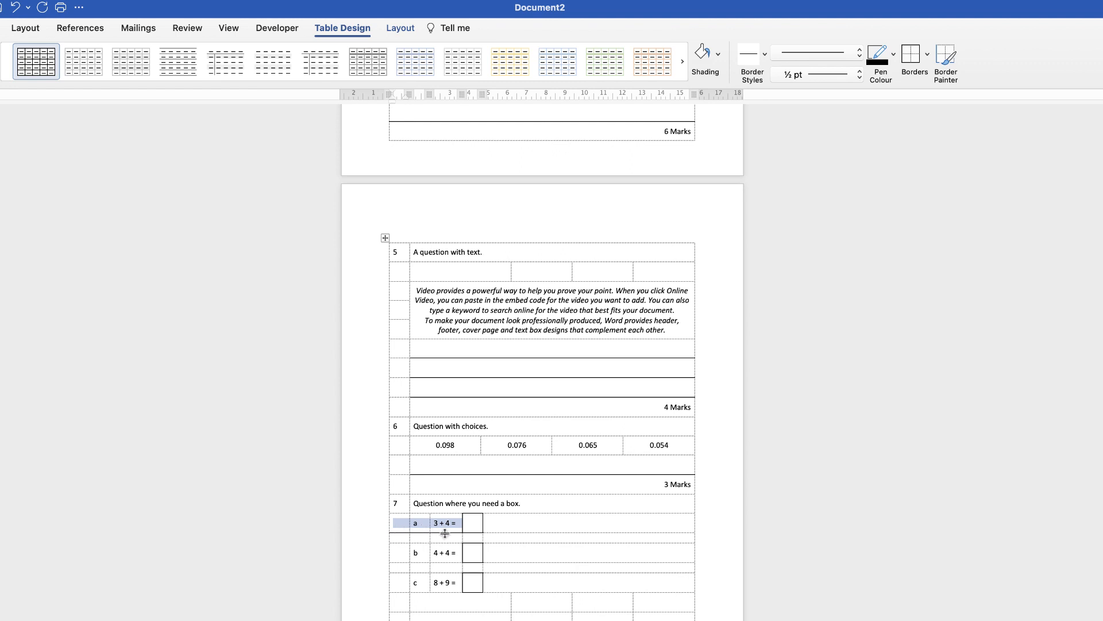
left_click(928, 55)
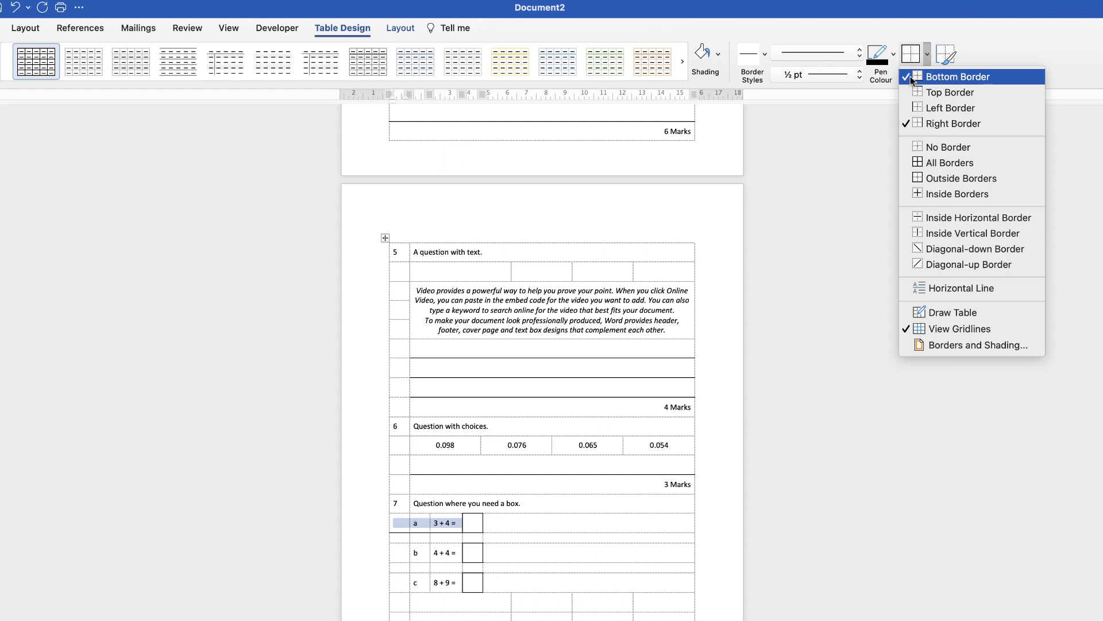
left_click(942, 81)
left_click(540, 522)
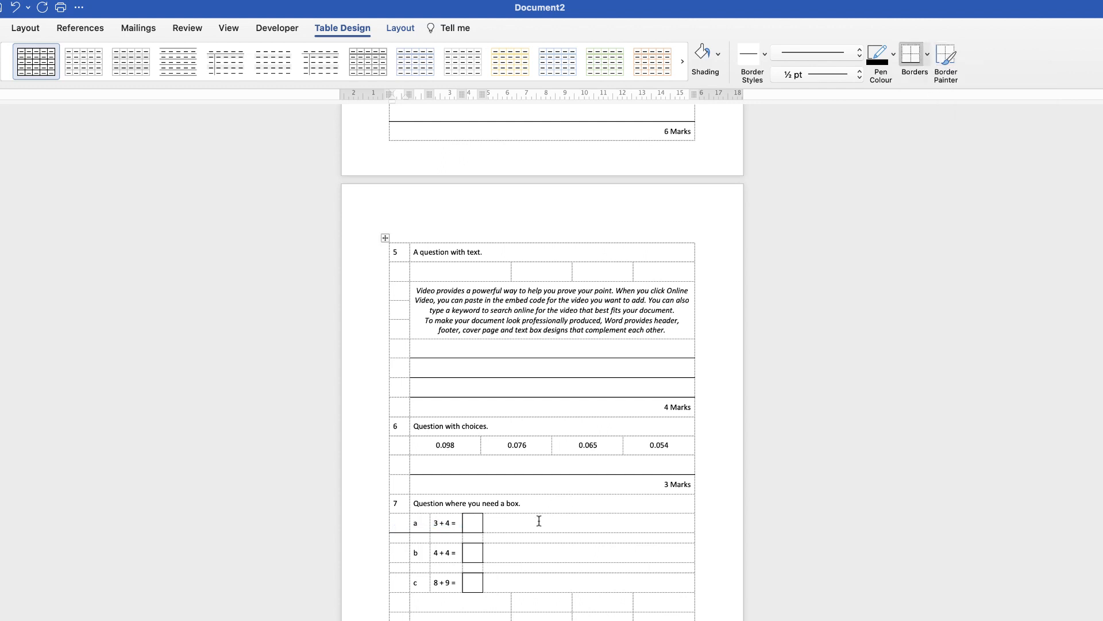
Step: Clear every border again across the full row of part a in question 7
left_click_drag(399, 520, 502, 523)
left_click(927, 58)
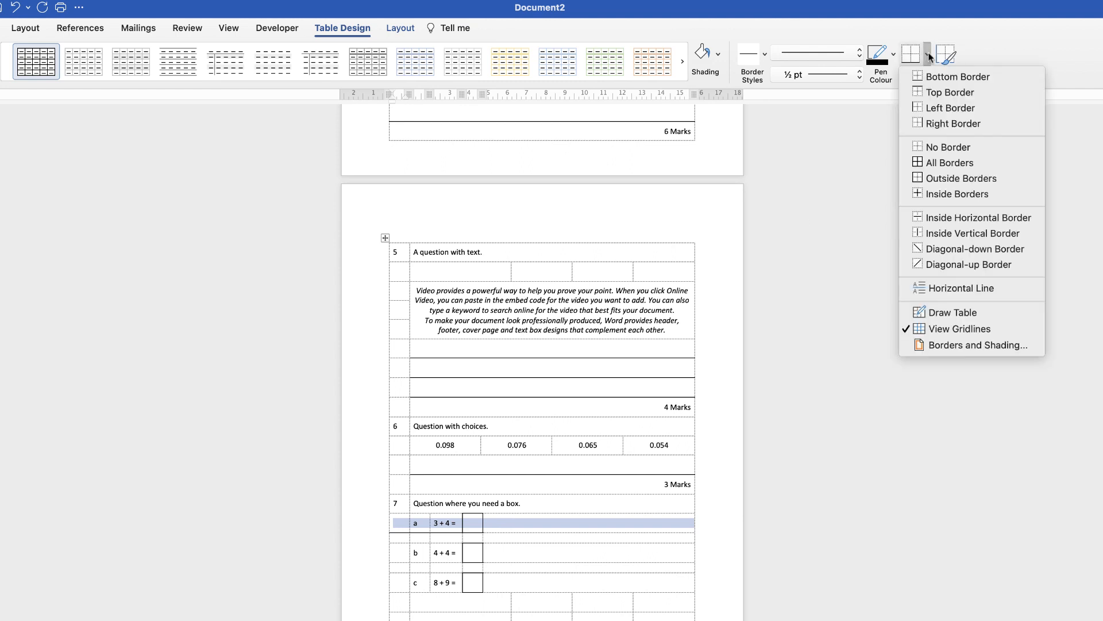
left_click(935, 148)
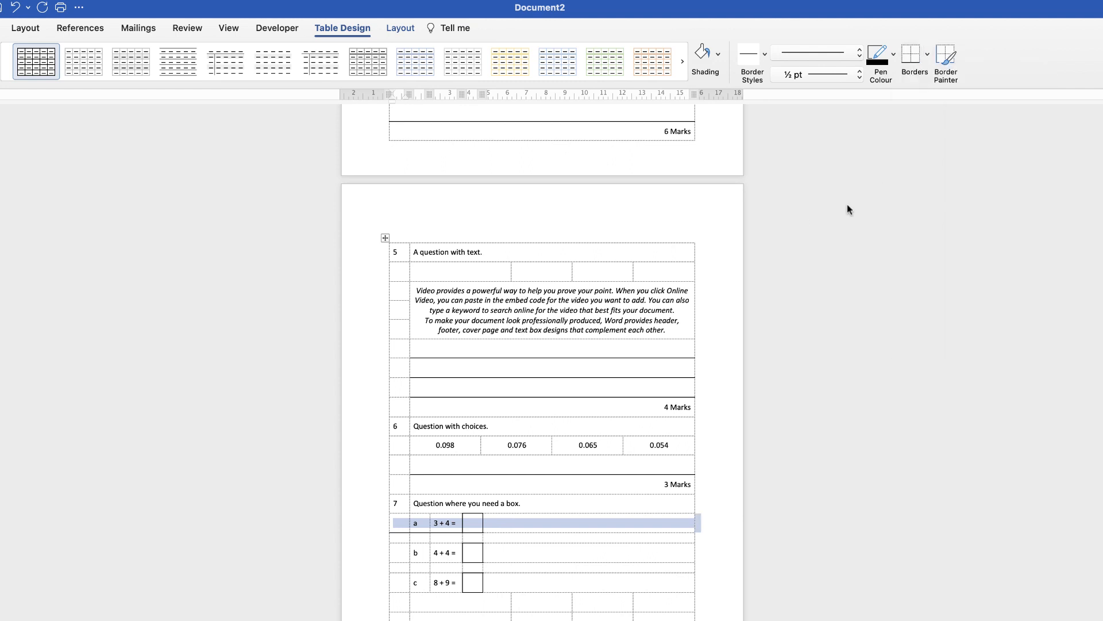
left_click(524, 524)
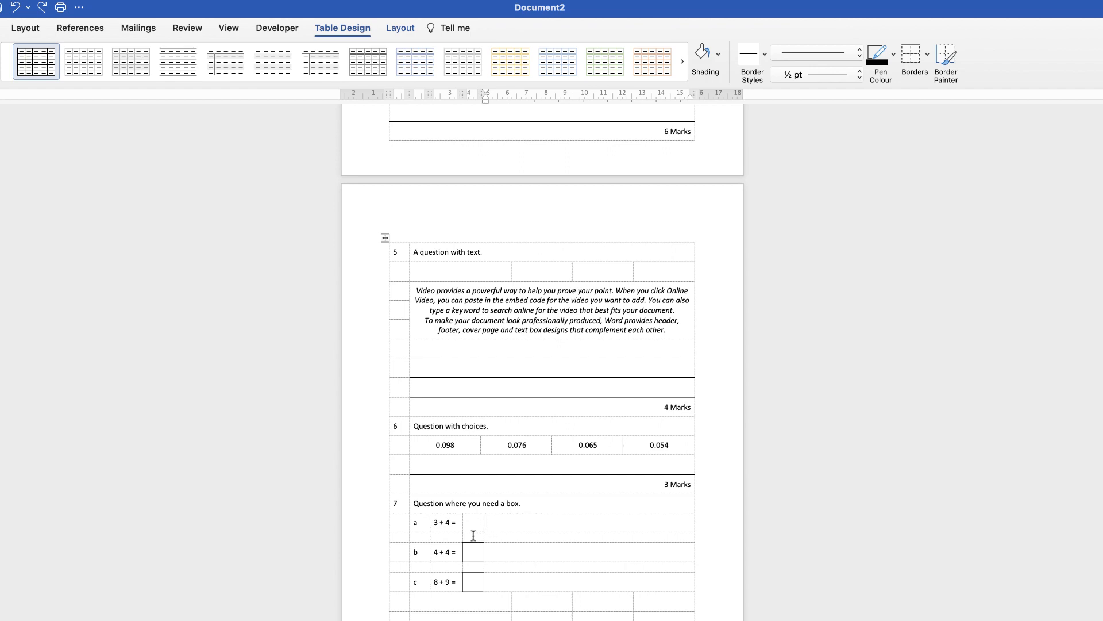
Step: Box part a's answer cell in question 7 by adding its bottom, top, left and right borders one at a time
left_click(474, 537)
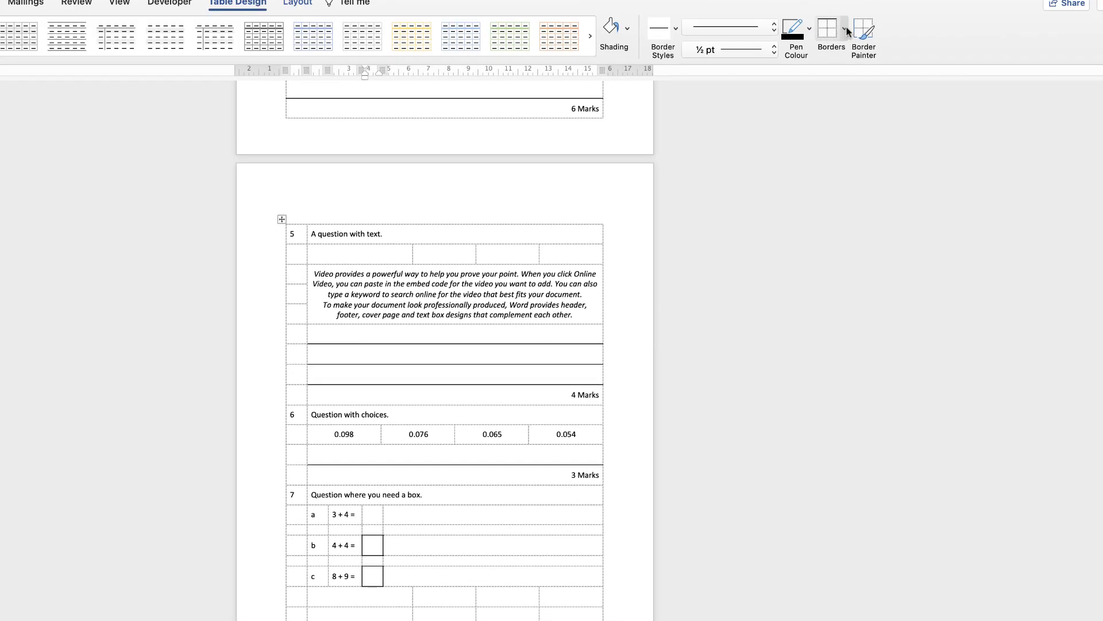
left_click(844, 29)
left_click(847, 68)
left_click(846, 30)
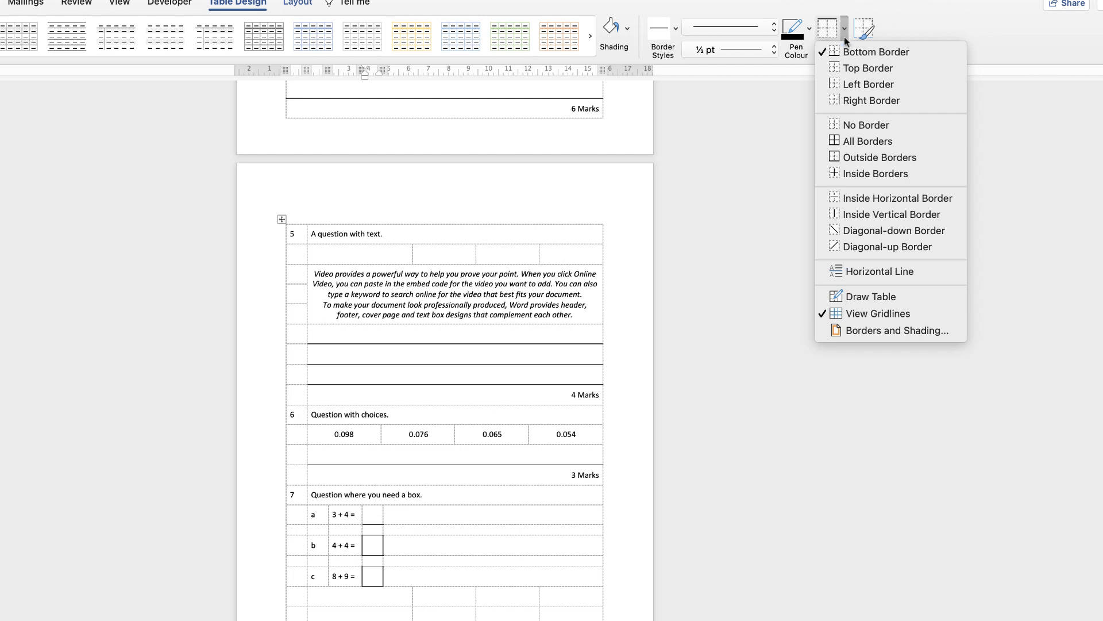
left_click(848, 67)
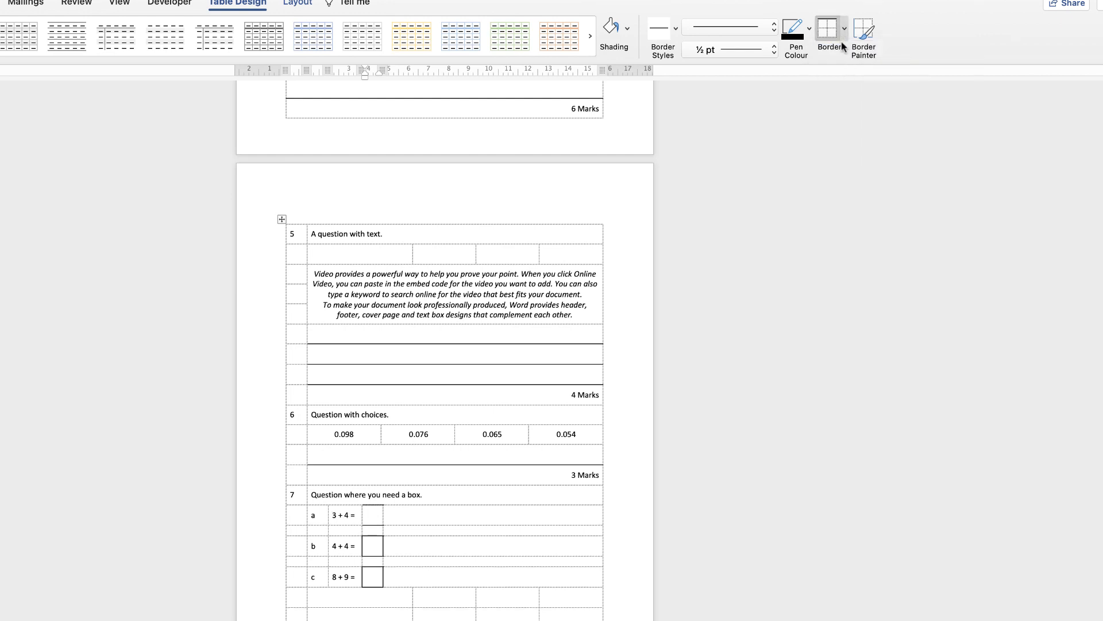
left_click(845, 30)
left_click(843, 81)
left_click(845, 29)
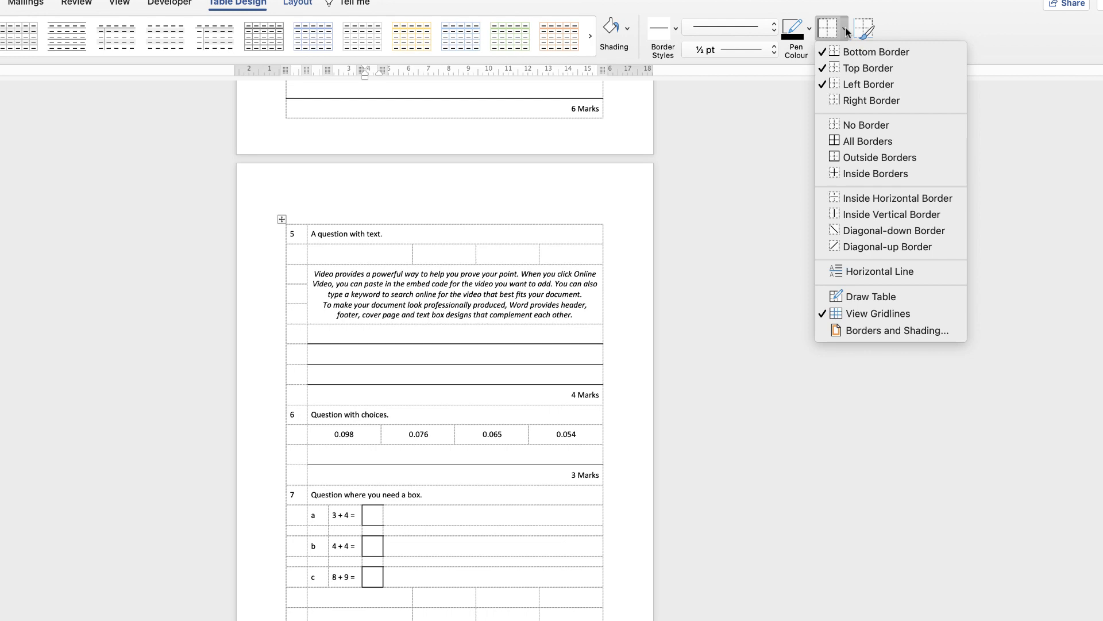
left_click(855, 101)
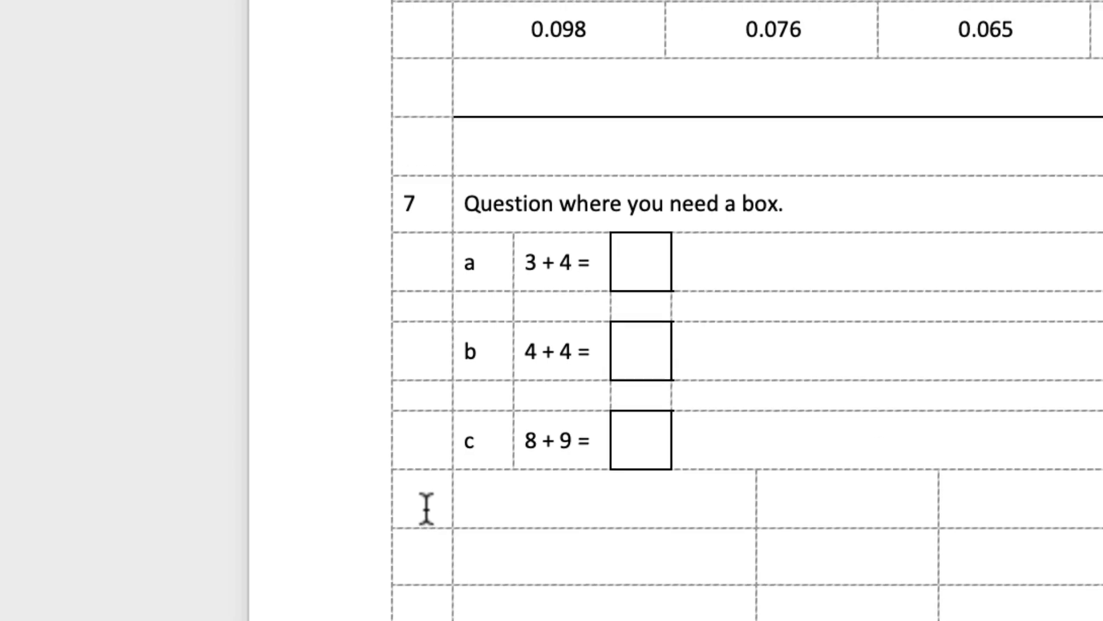
Step: Enter "5 Marks" in the last cell of the row beneath part c and align it right
left_click(740, 346)
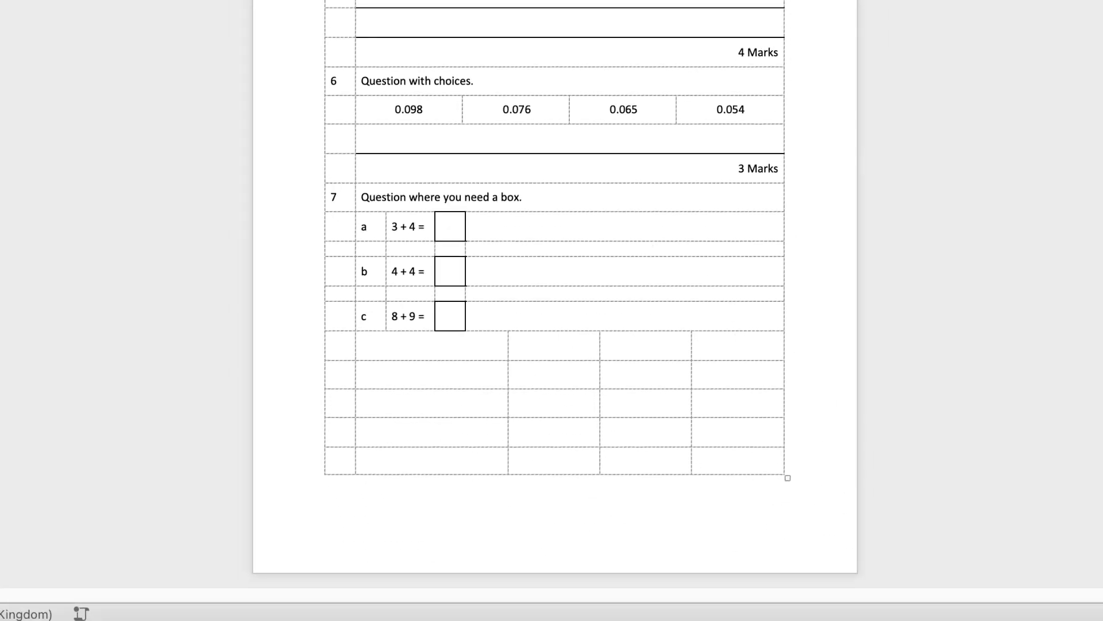
type("5 Marks")
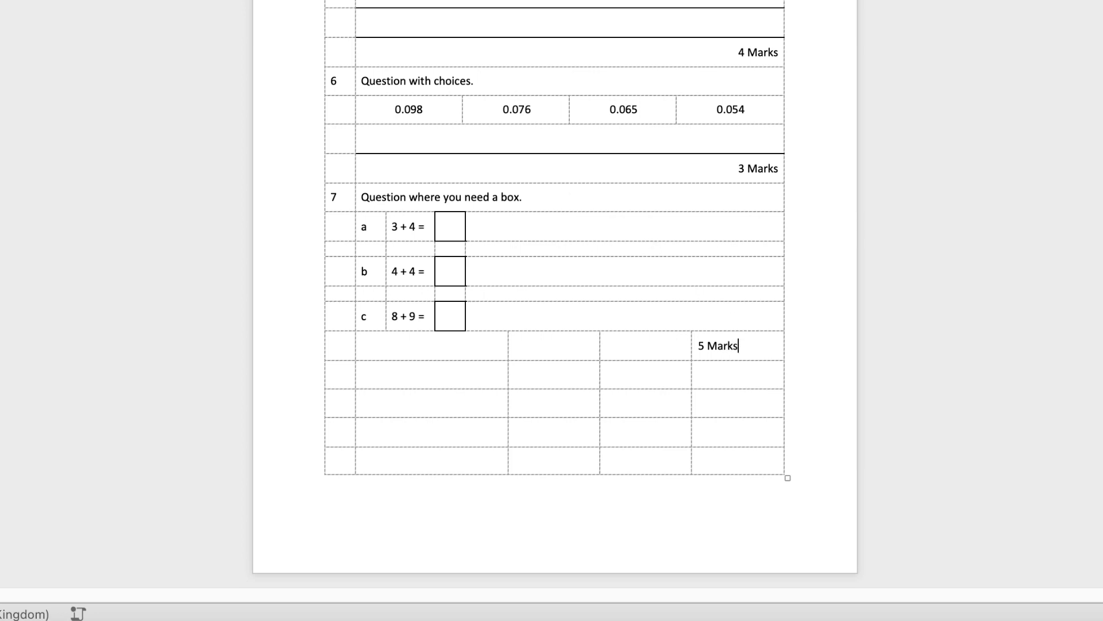
key("super+r")
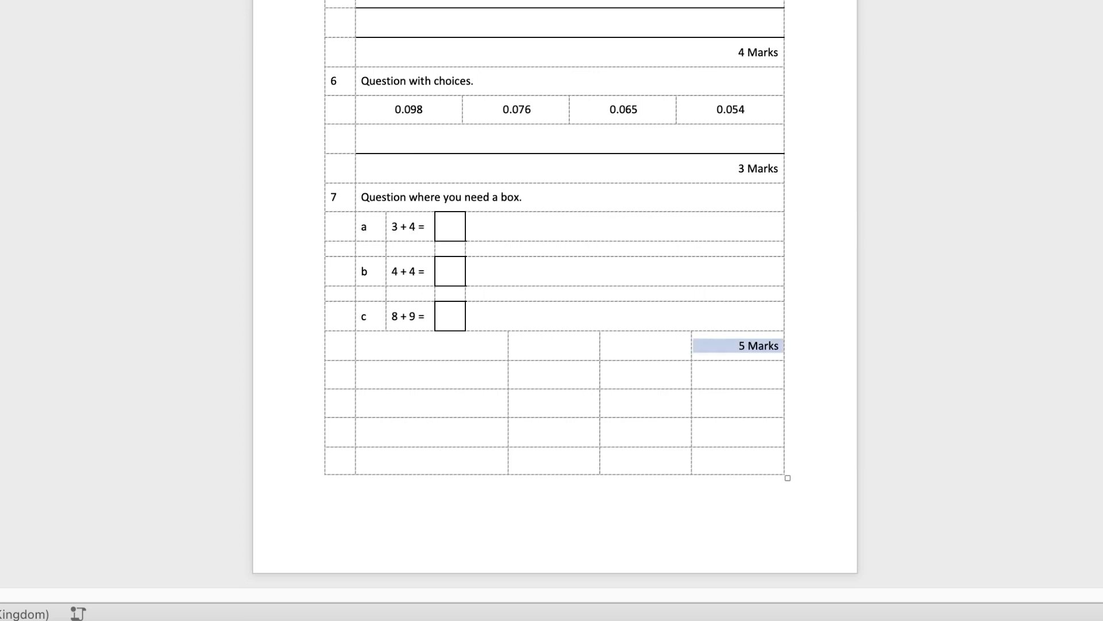
Step: Number the next row 8, merge its remaining cells and enter "A question which needs lines in sentences." there
left_click(340, 377)
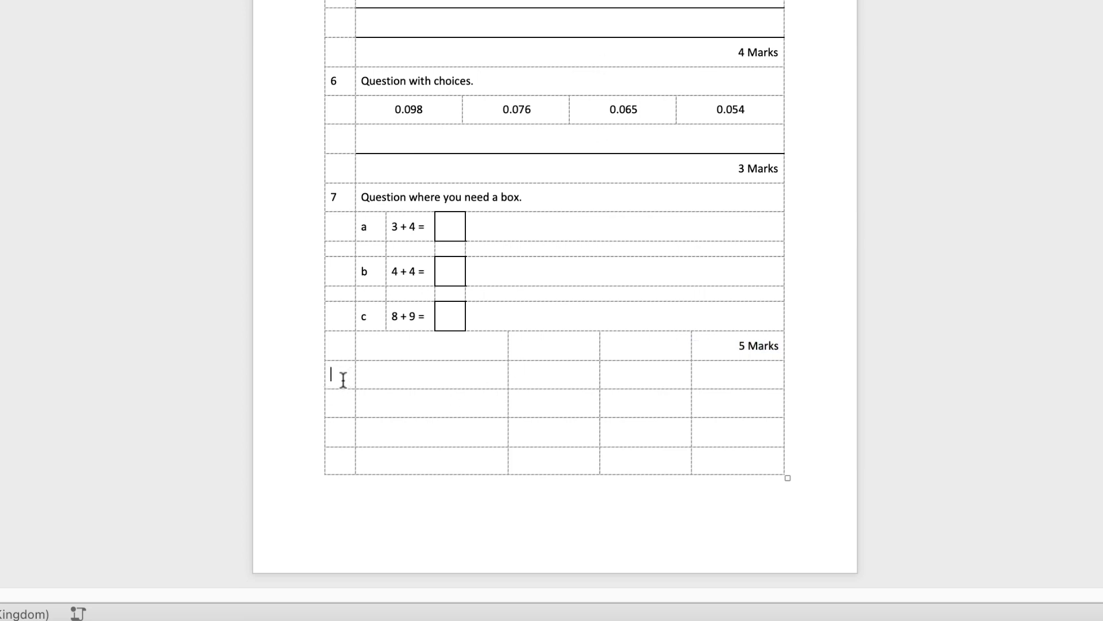
type("8")
key("Tab")
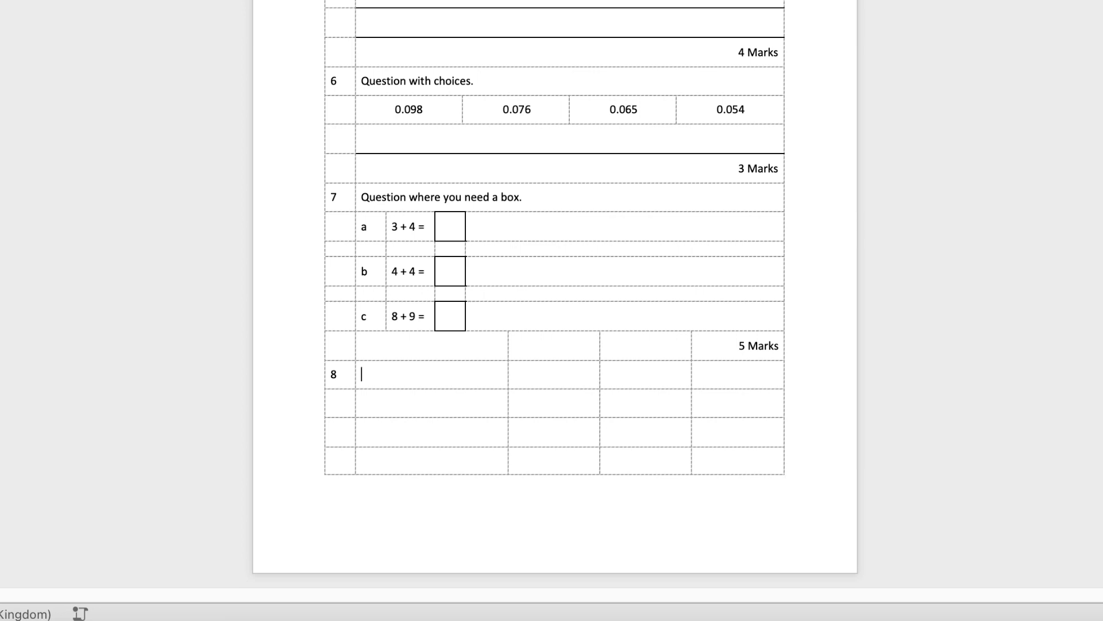
key("shift+Right")
key("shift+Right")
key("shift+Right")
key("shift+Right")
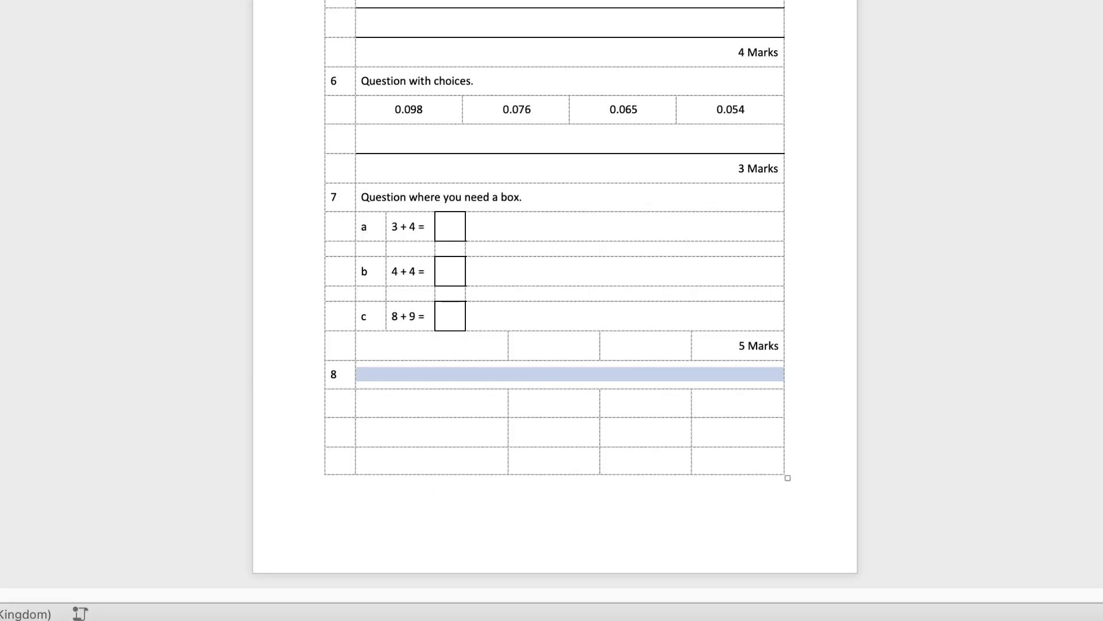
type("A question which needs lines in sentences.")
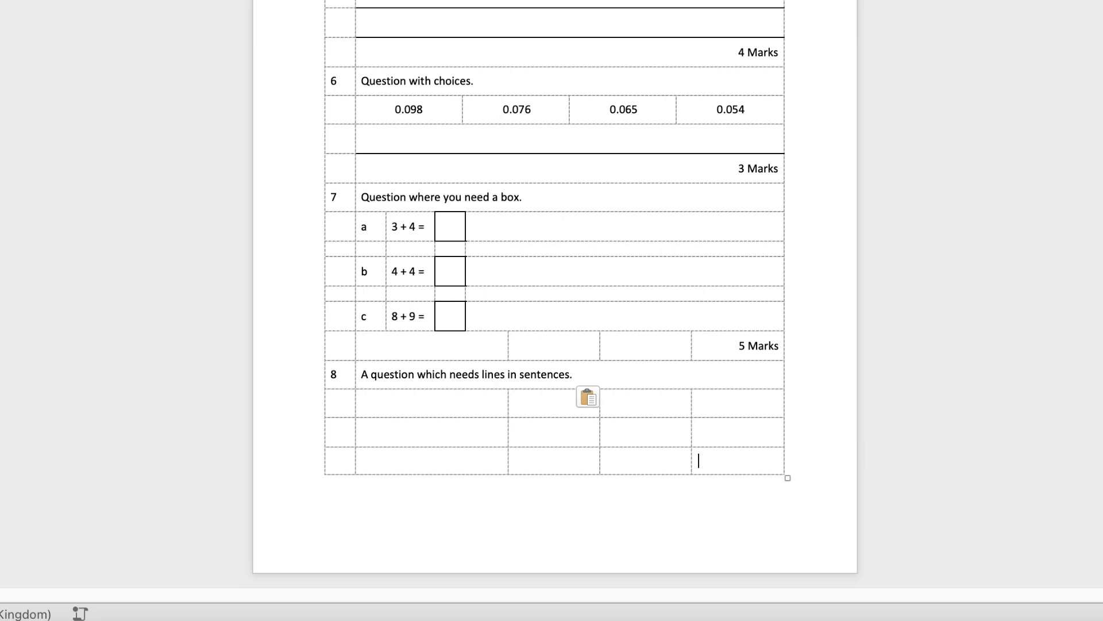
Step: Add a row at the table's end and narrow the label column in the three rows beneath question 8
key("Tab")
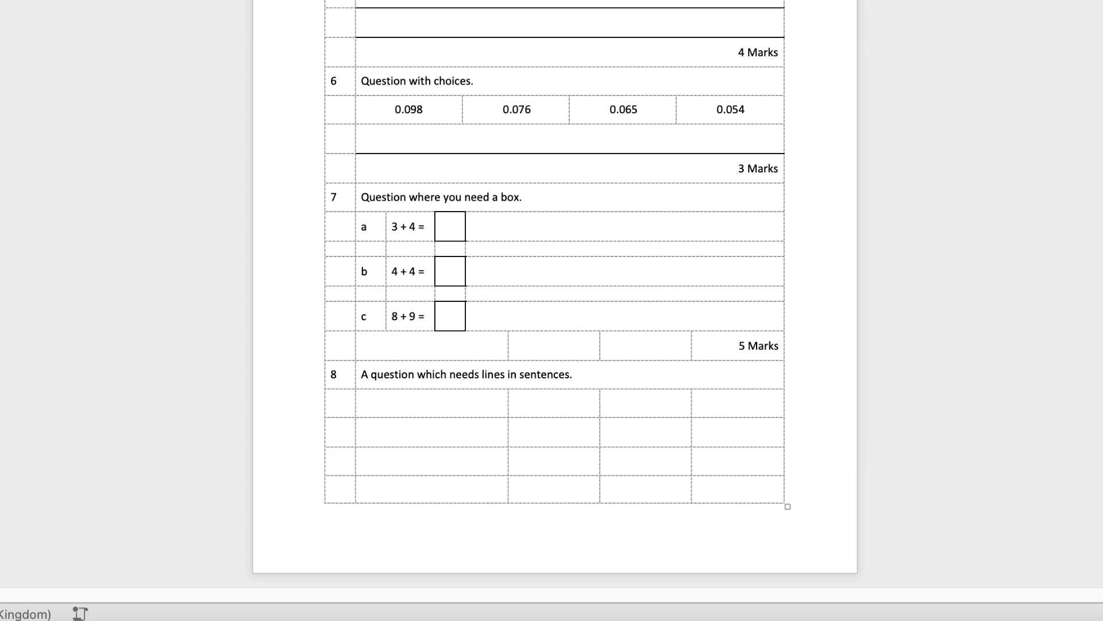
left_click_drag(414, 403, 551, 461)
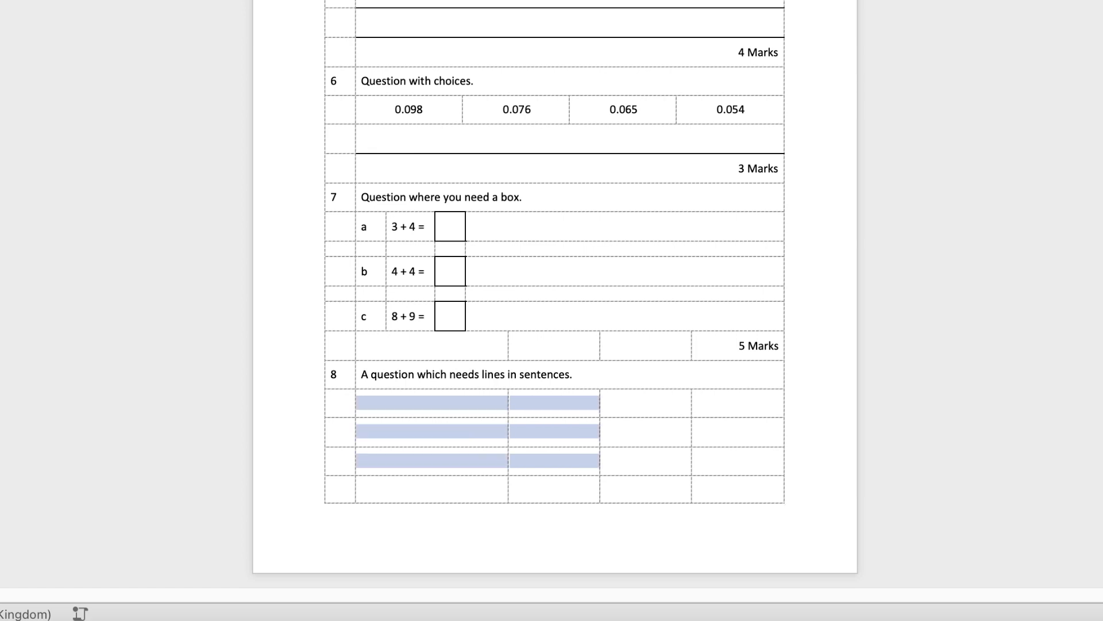
left_click_drag(509, 431, 386, 431)
Step: Label the three rows beneath question 8 as a, b and c
left_click(464, 426)
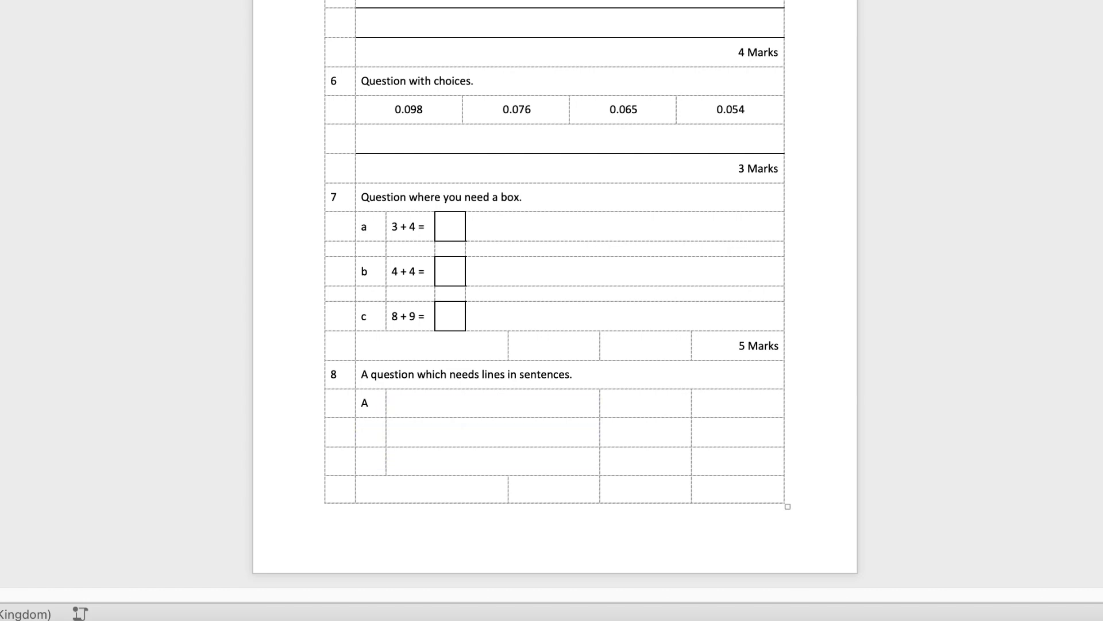
type("B")
key("Down")
Step: Merge the cells after each label a, b and c in question 8, and the cells after the number column in the last row
left_click_drag(497, 402, 700, 397)
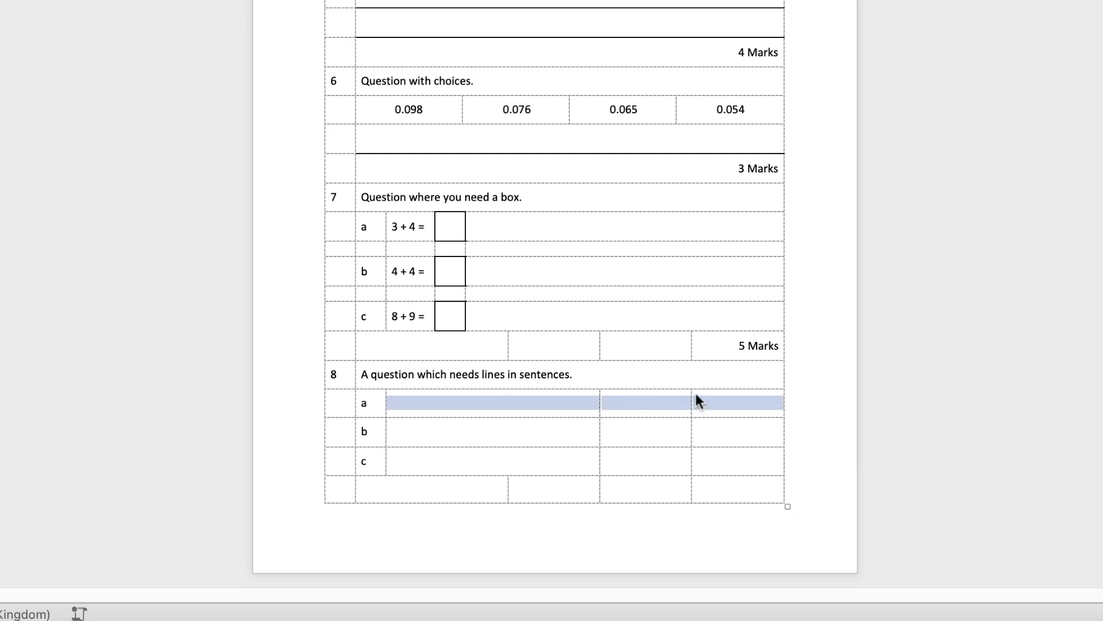
left_click_drag(571, 431, 658, 443)
left_click_drag(561, 460, 715, 459)
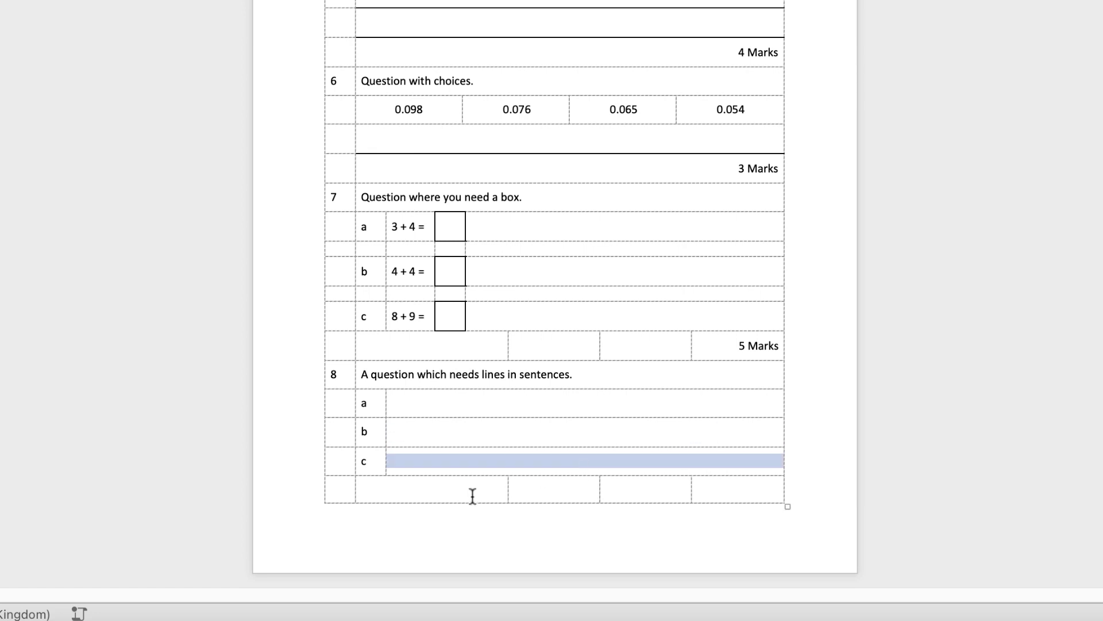
left_click_drag(472, 495, 727, 488)
Step: Enter "The cat sat on the", "The … dog jumped over the fence." and "The round … was the odd one out." with blank gaps in parts a to c
left_click(490, 409)
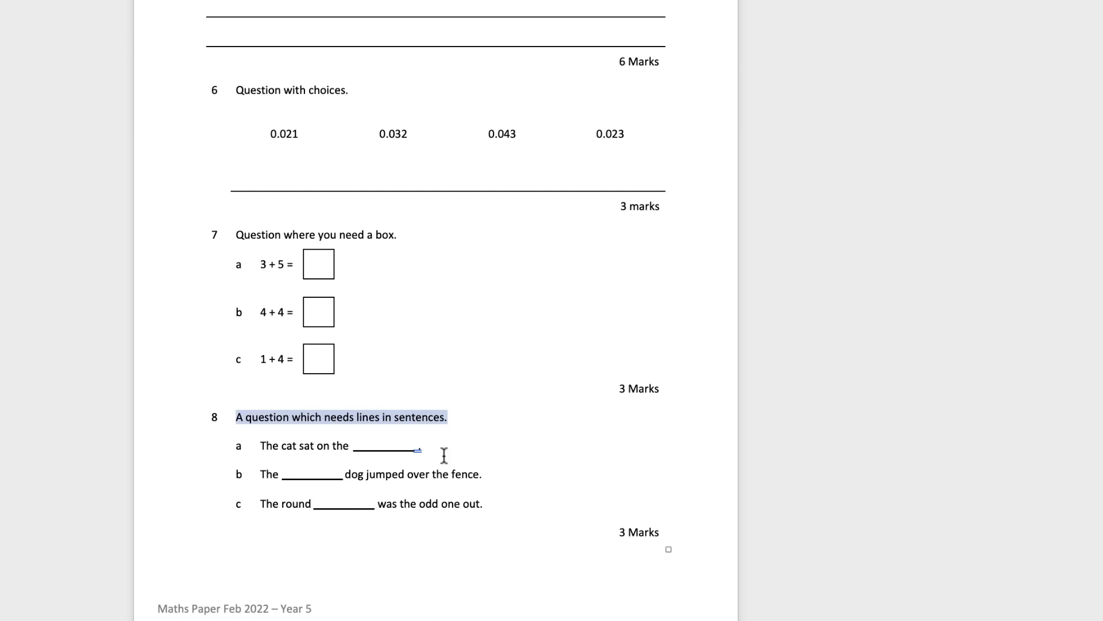
left_click_drag(348, 448, 293, 453)
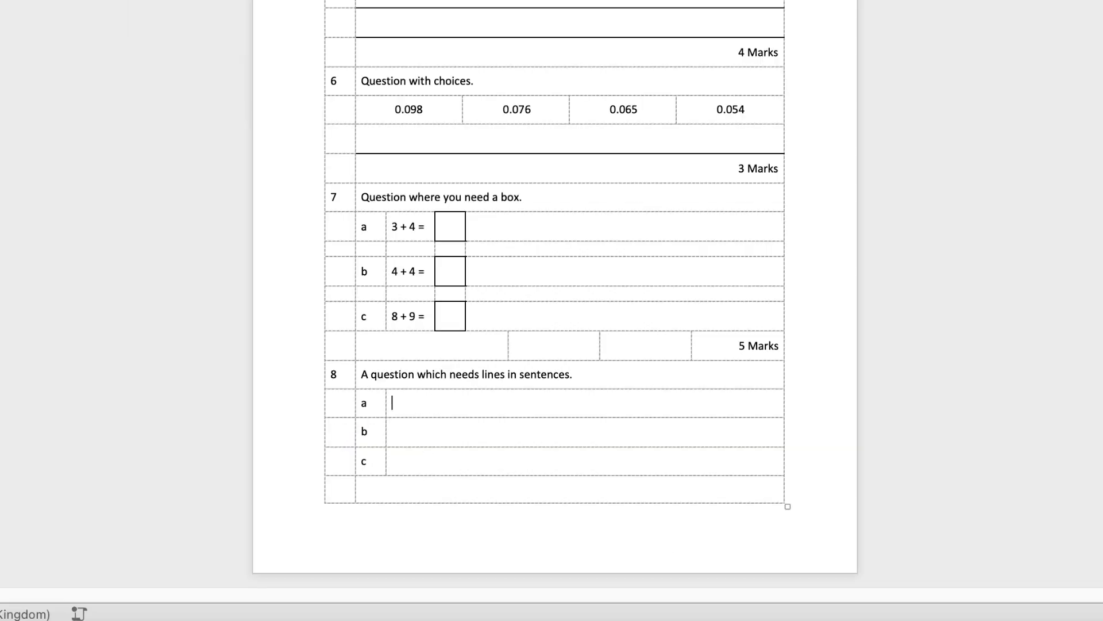
type("The cat sat on the")
left_click(432, 431)
type("The ")
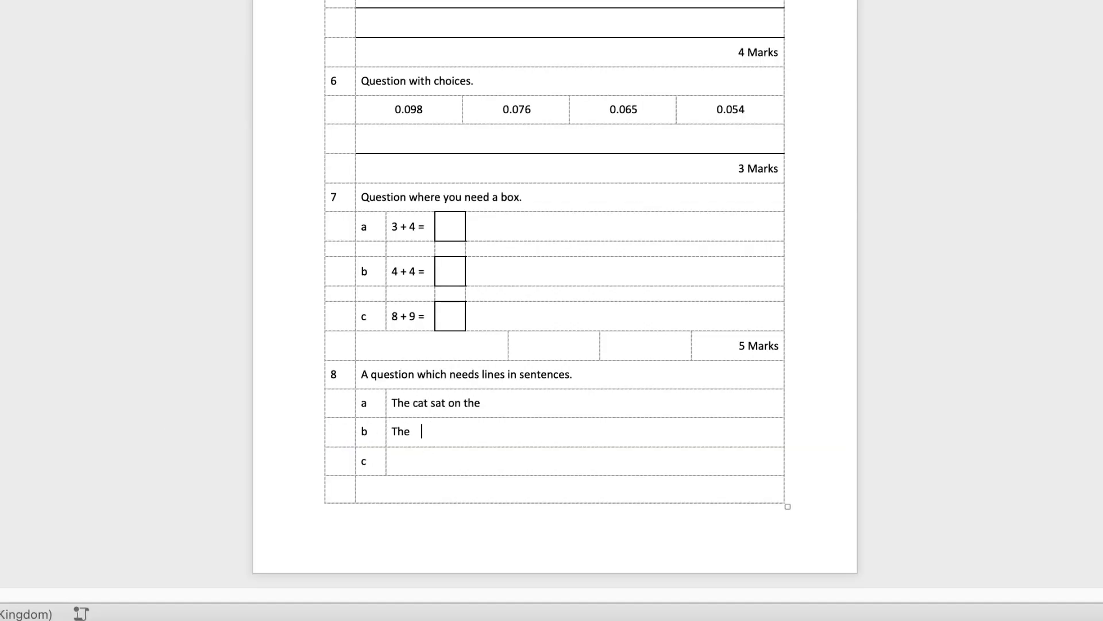
type("                    dog jumped over the")
type("fence.")
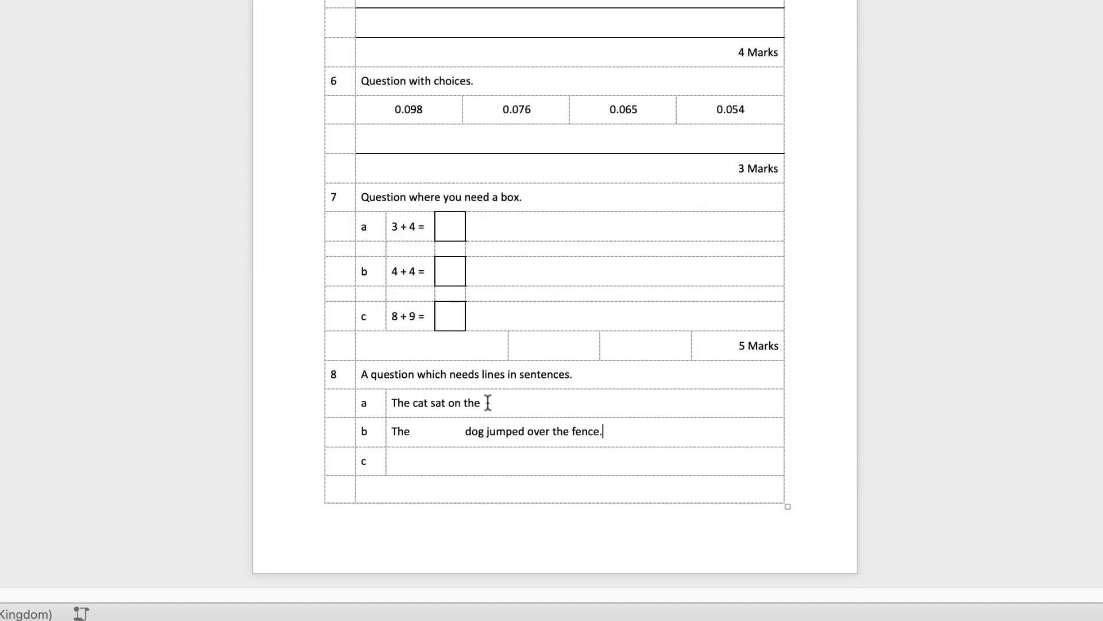
left_click(413, 461)
type("The round         was the odd one out.")
Step: Enter "6 Marks" in the merged last row of question 8 and align it right
left_click(753, 490)
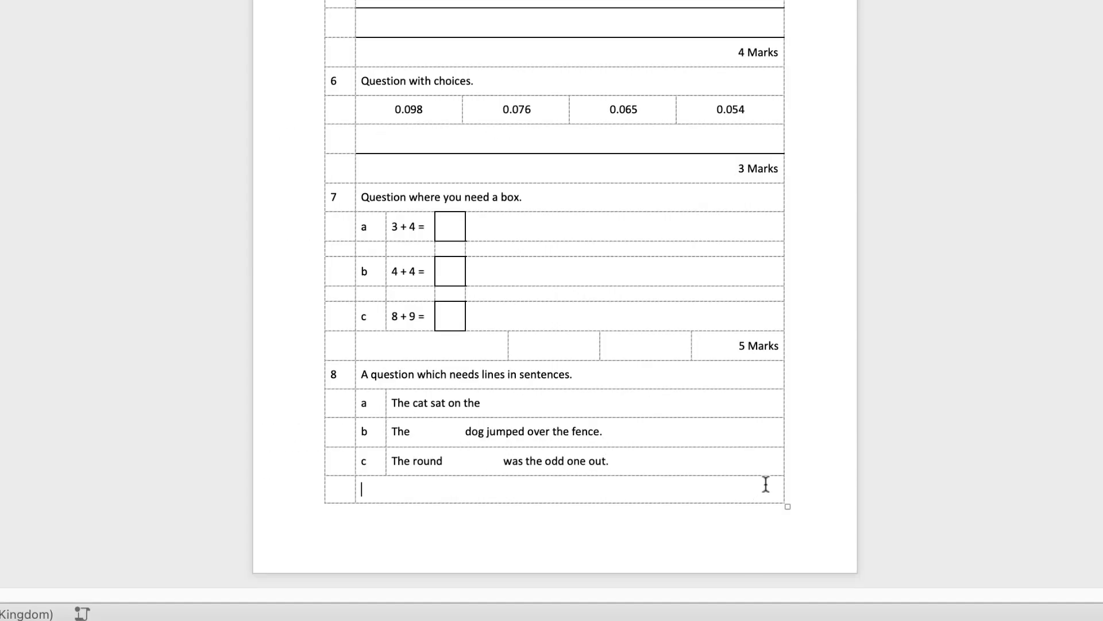
type("6 Marks")
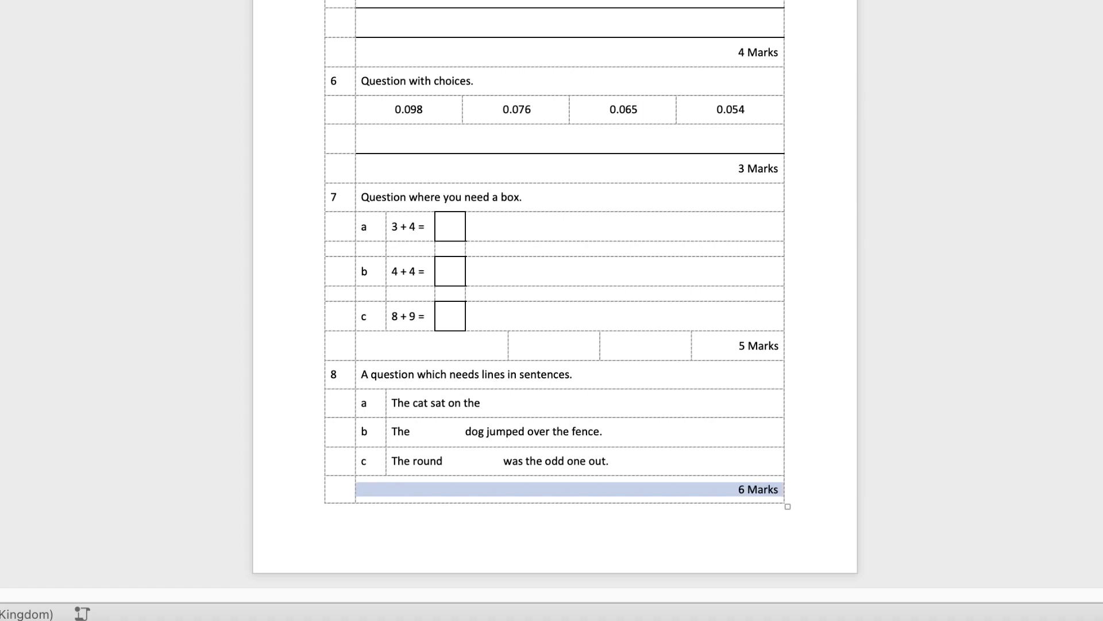
Step: Draw a horizontal straight line about 2.11 cm long after "The cat sat on the" in question 8 part a
left_click(422, 434)
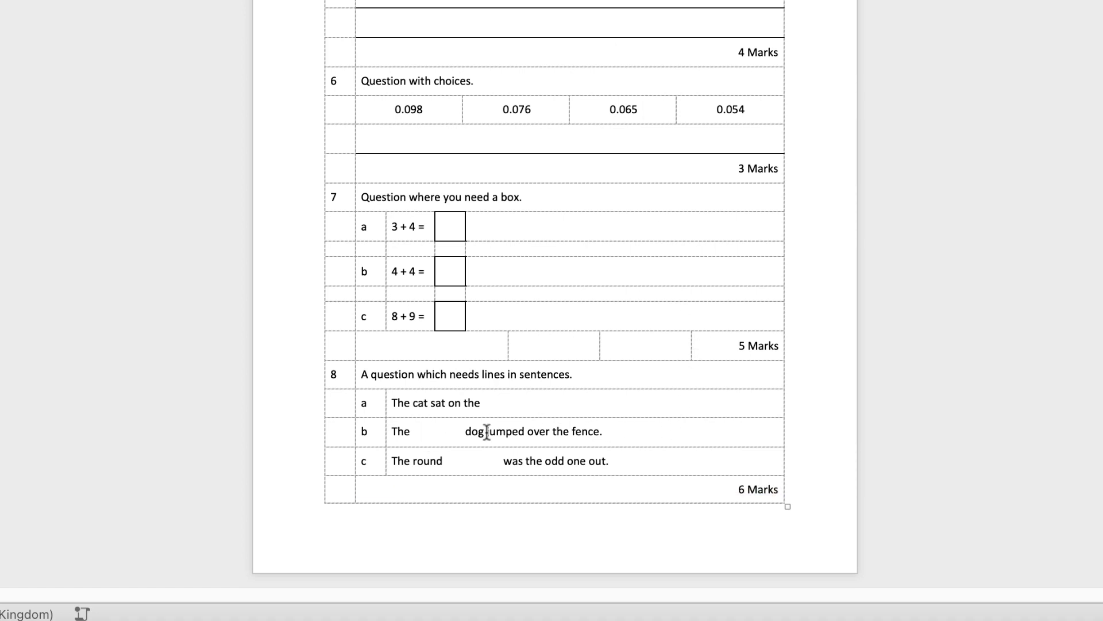
scroll(555, 426, "up", 10)
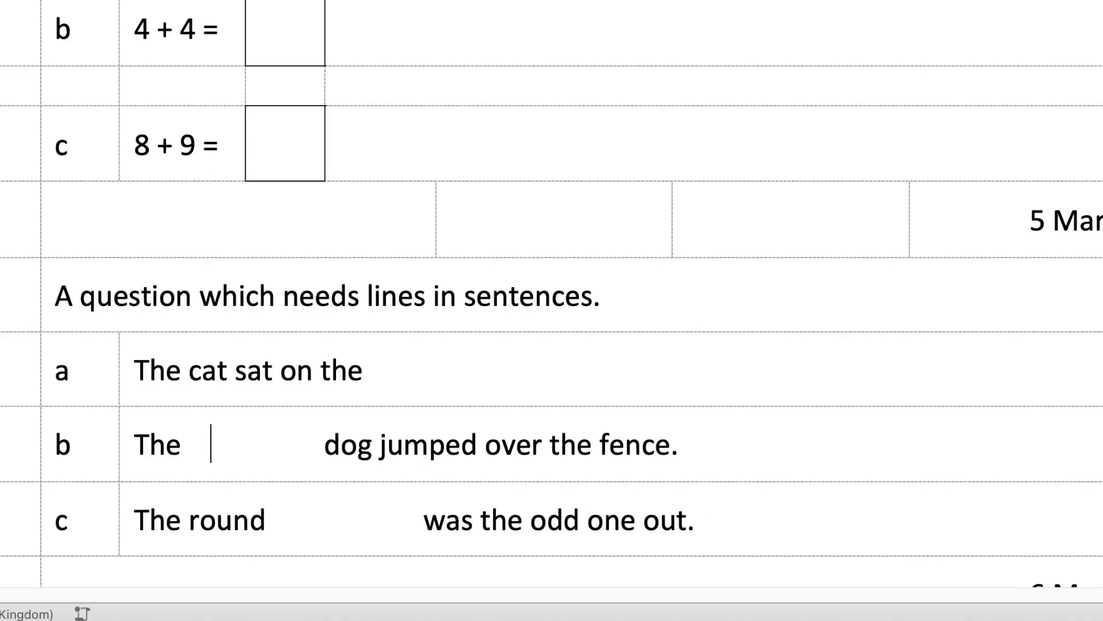
scroll(547, 149, "down", 4)
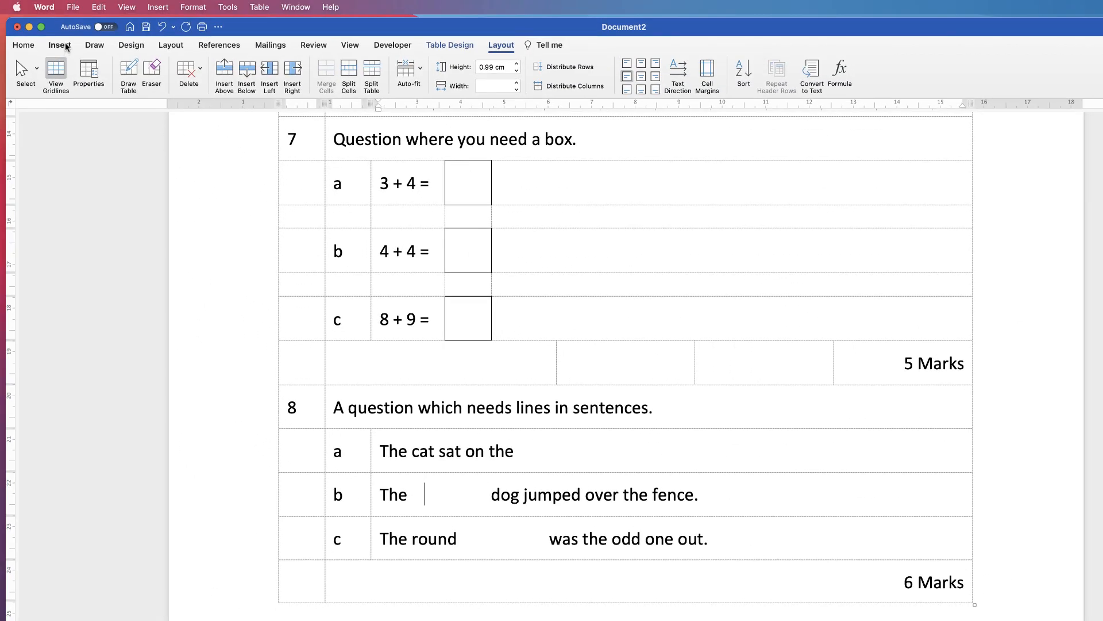
left_click(60, 45)
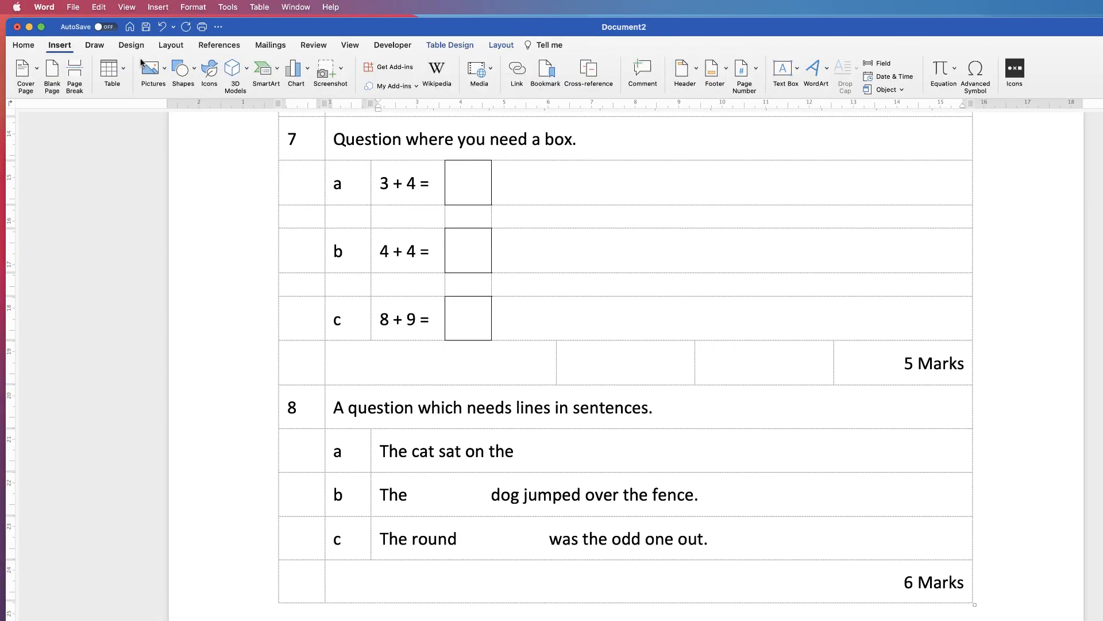
left_click(195, 71)
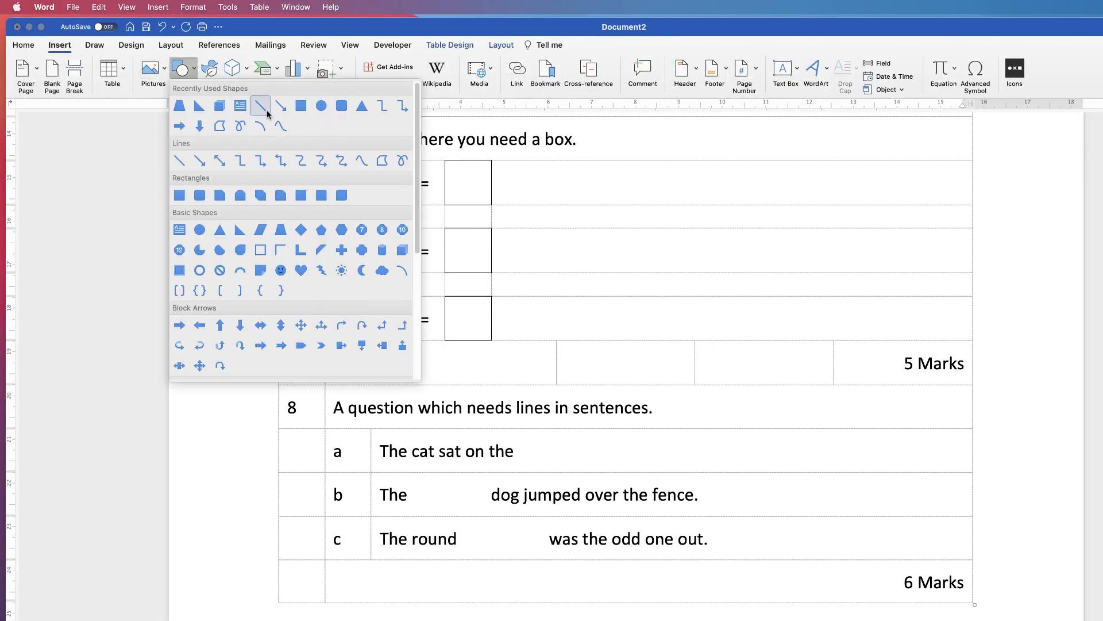
left_click(180, 161)
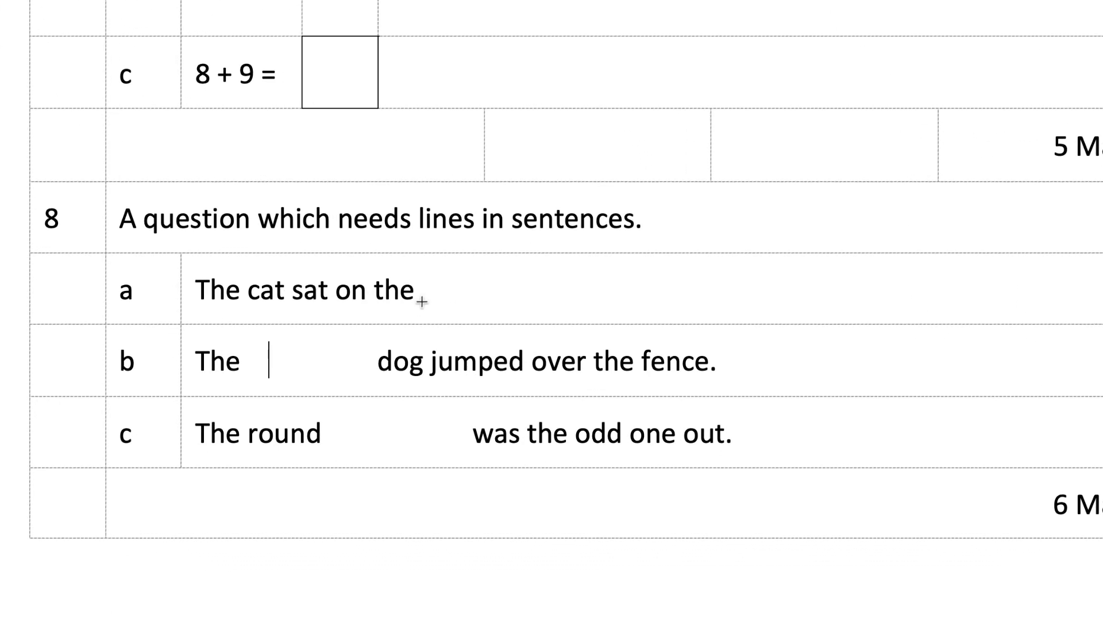
left_click_drag(519, 451, 555, 458)
left_click_drag(481, 303, 580, 328)
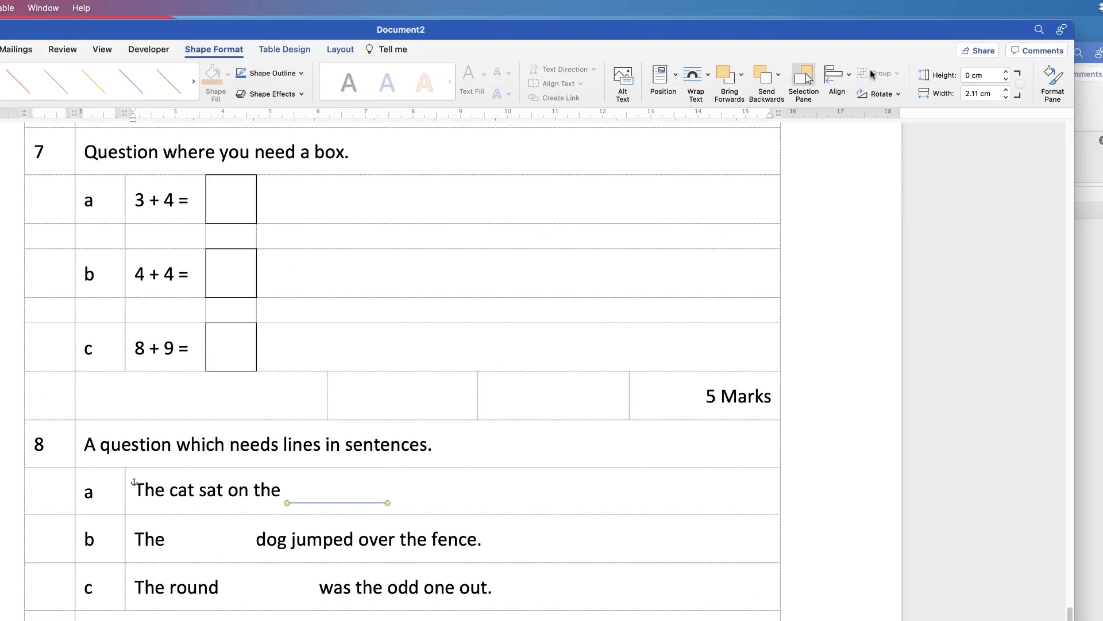
Step: Format the answer line in part a as a black solid line 1 pt wide
left_click(1052, 85)
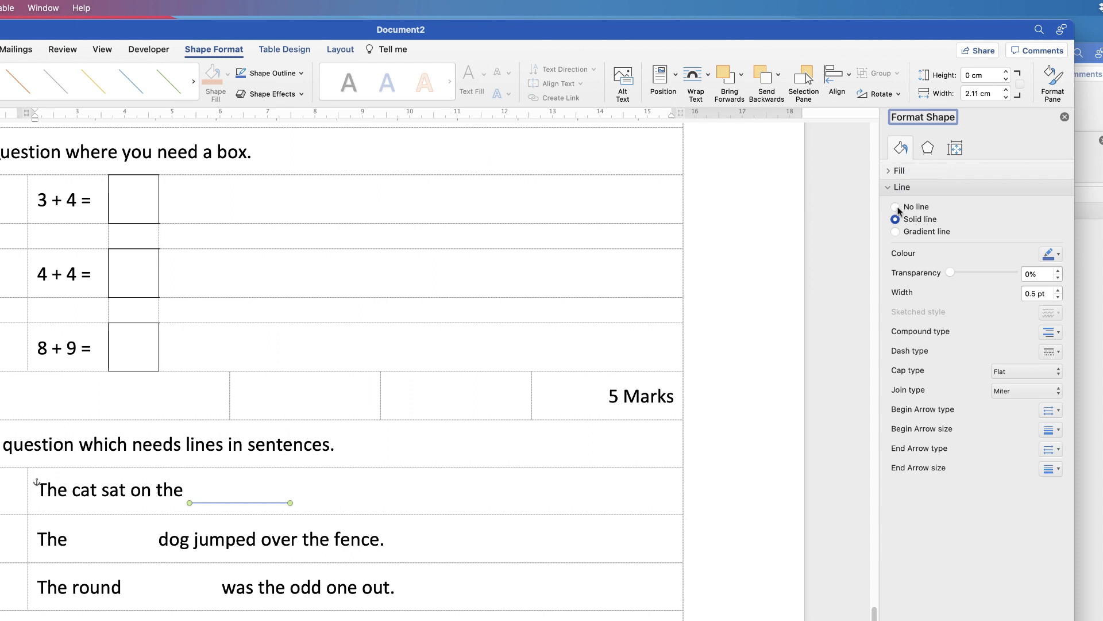
left_click(1059, 257)
left_click(1061, 289)
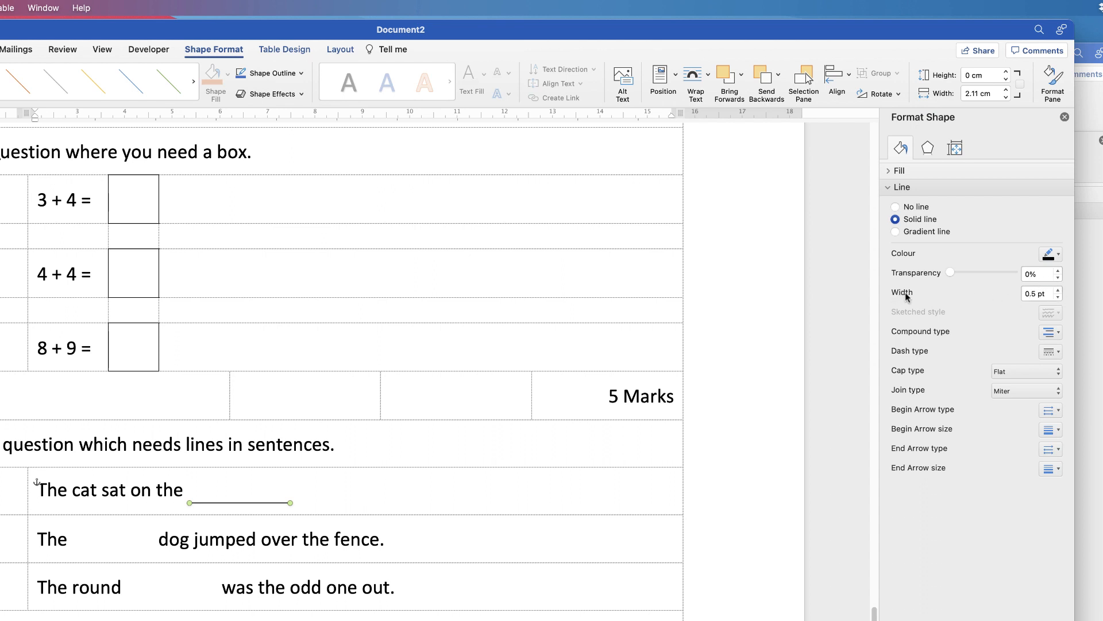
triple_click(1039, 291)
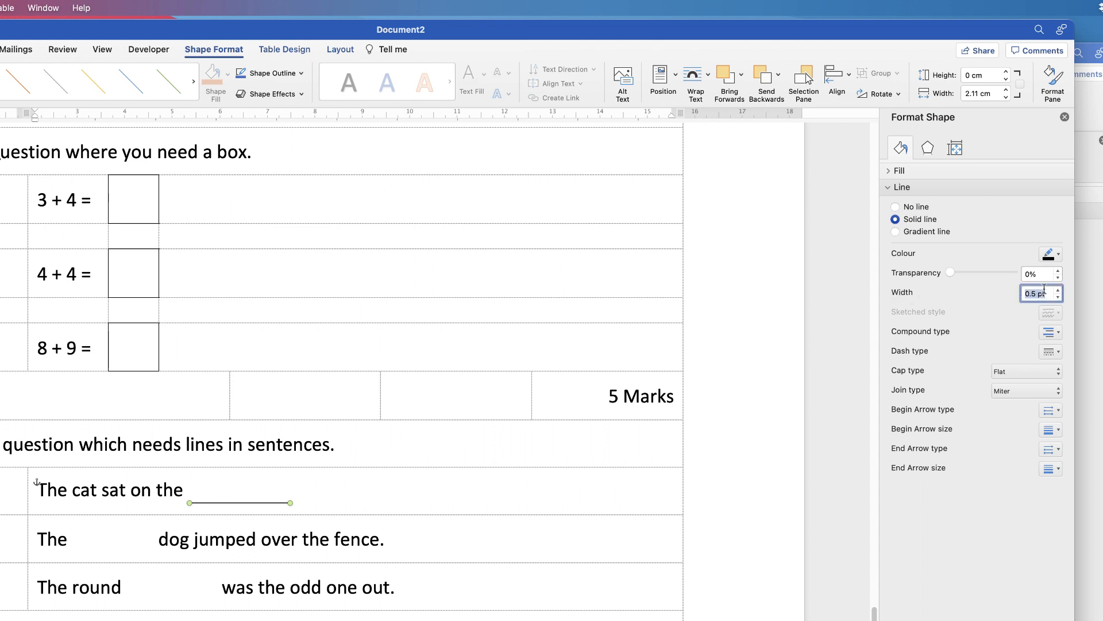
type("1")
key("Return")
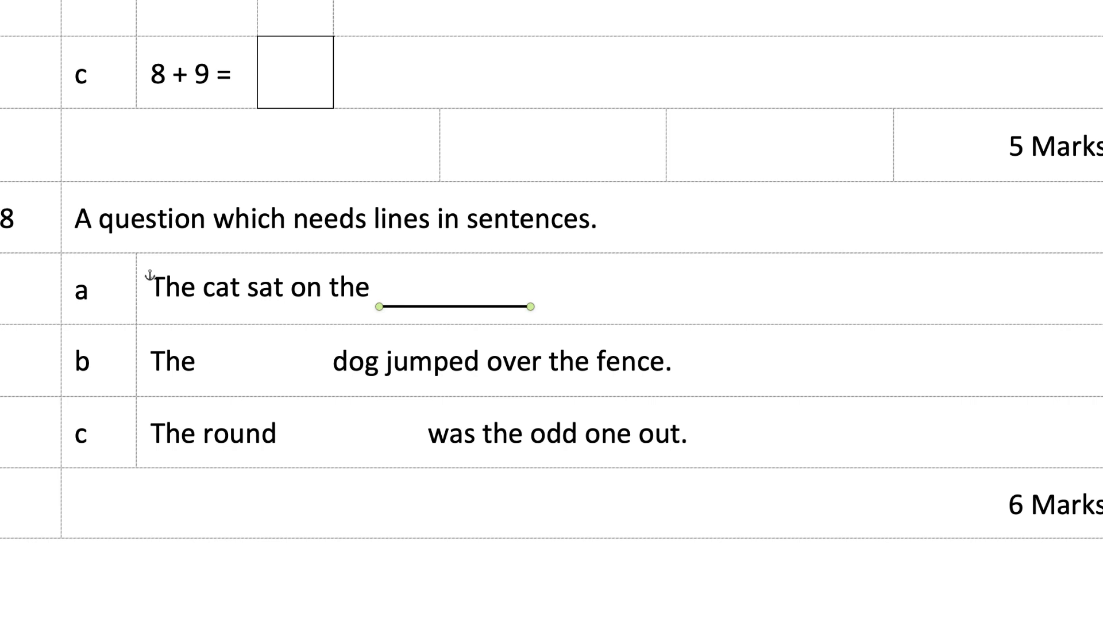
Step: Nudge the answer line vertically in small increments to sit just below the text baseline of "The cat sat on the"
key("Up")
key("Down")
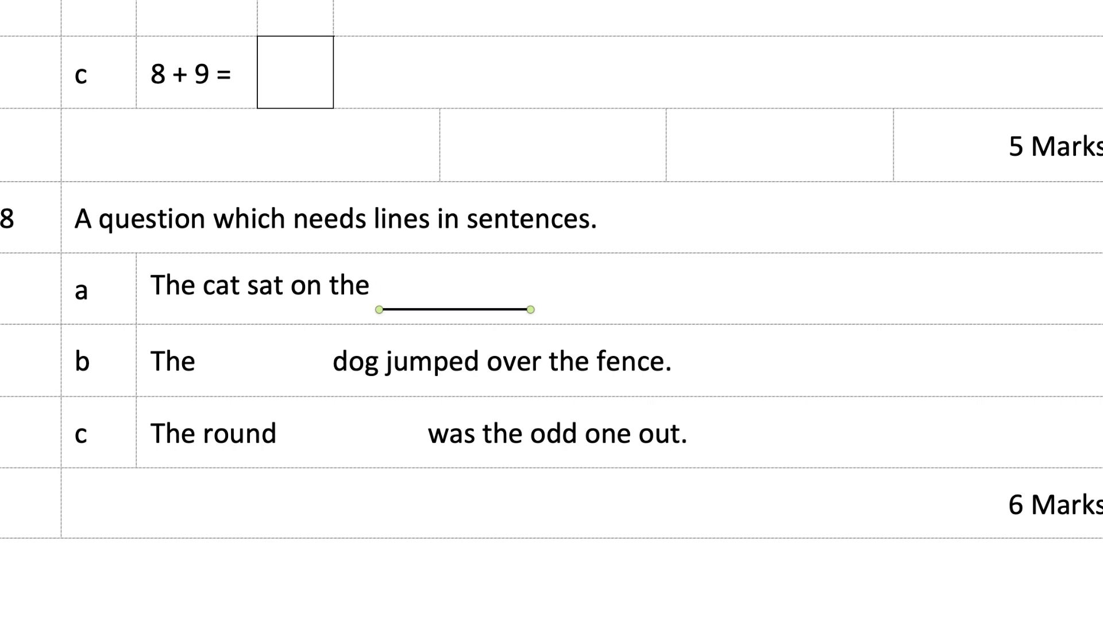
key("Up")
key("Down")
key("Up")
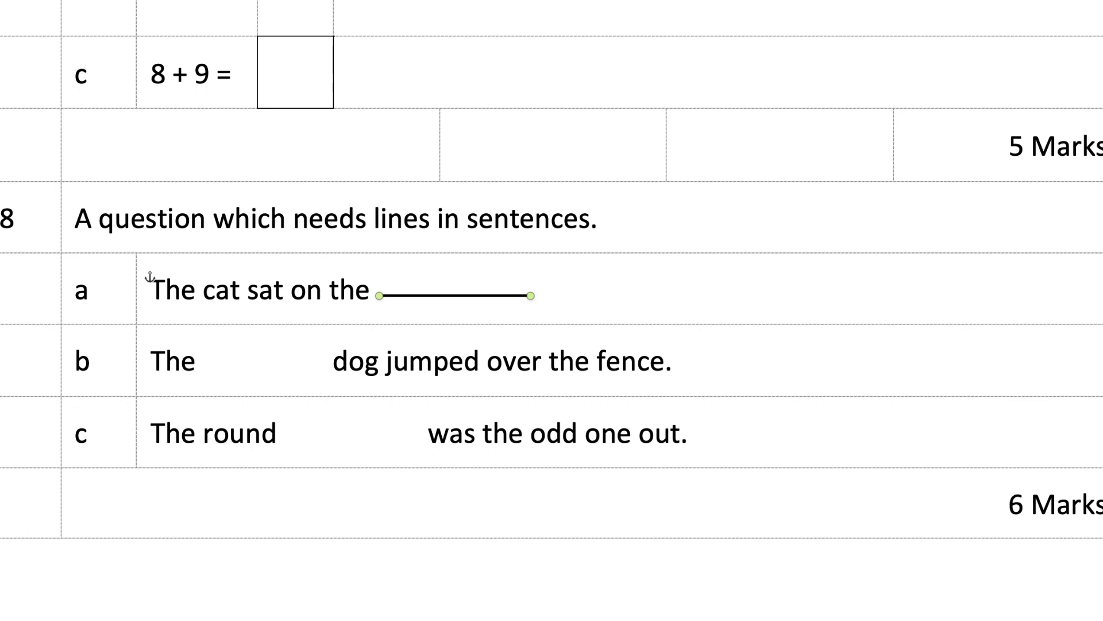
key("super+Down")
key("super+Down")
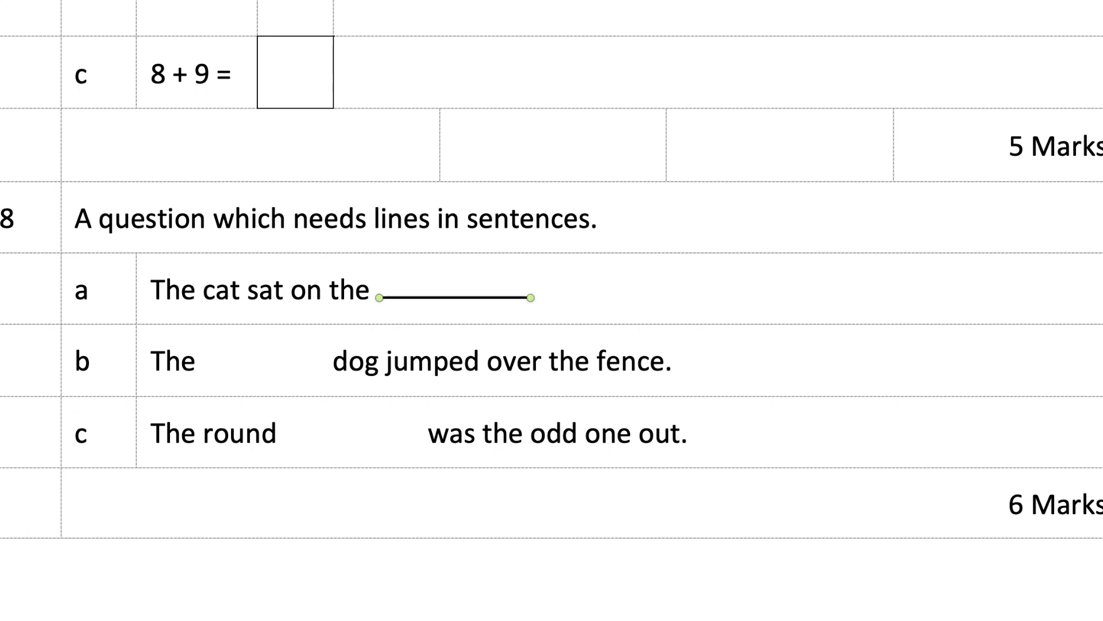
key("super+Down")
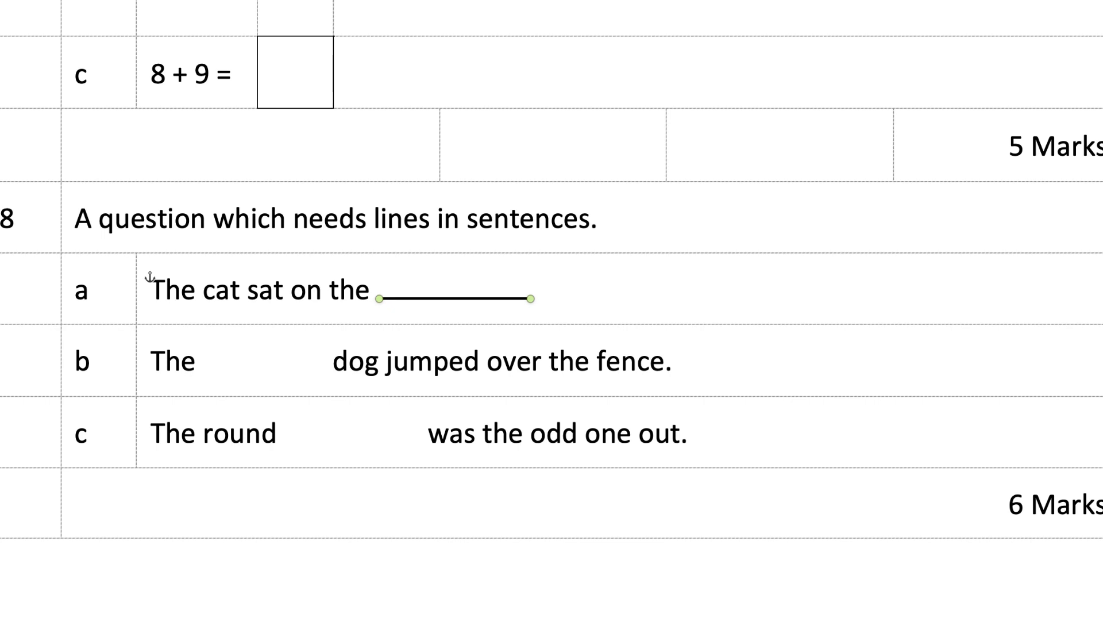
key("super+Down")
key("super+Down")
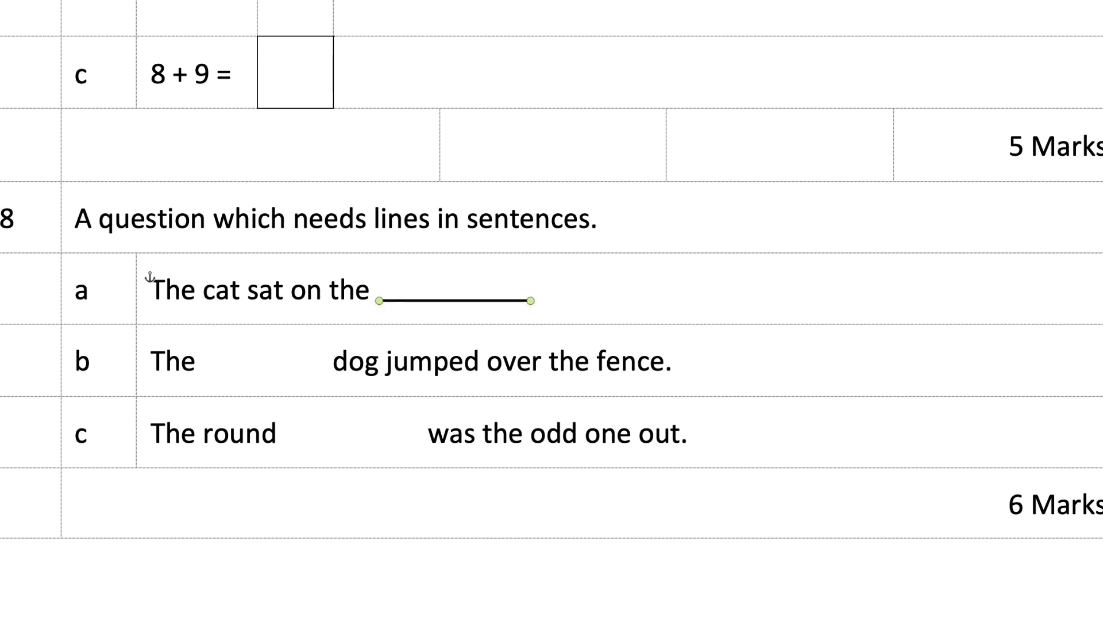